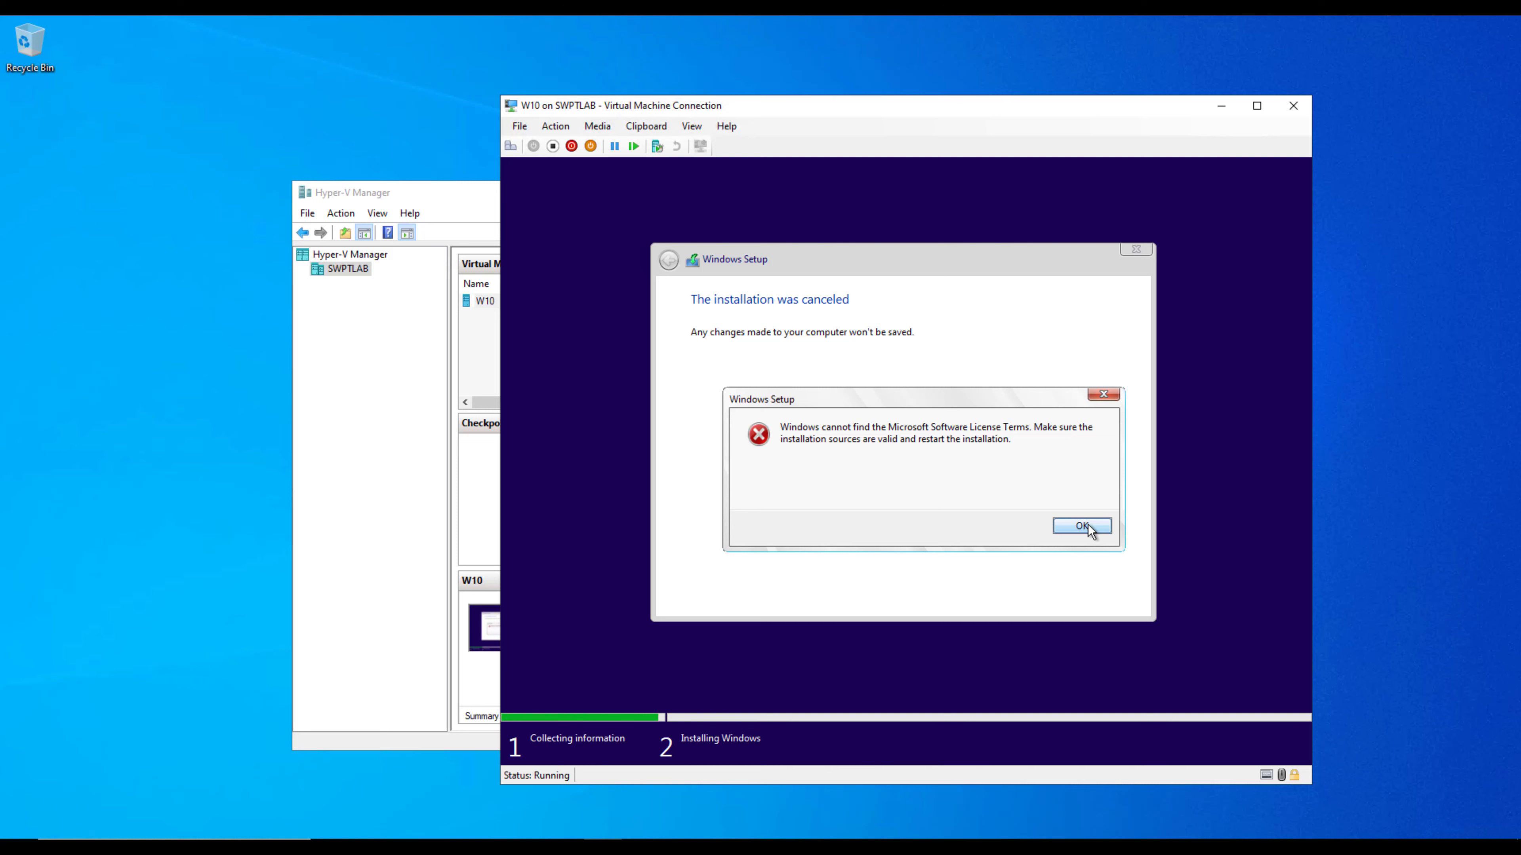
Step: Dismiss the license terms error, continue Windows Setup without a product key, and accept the license terms
left_click(1088, 524)
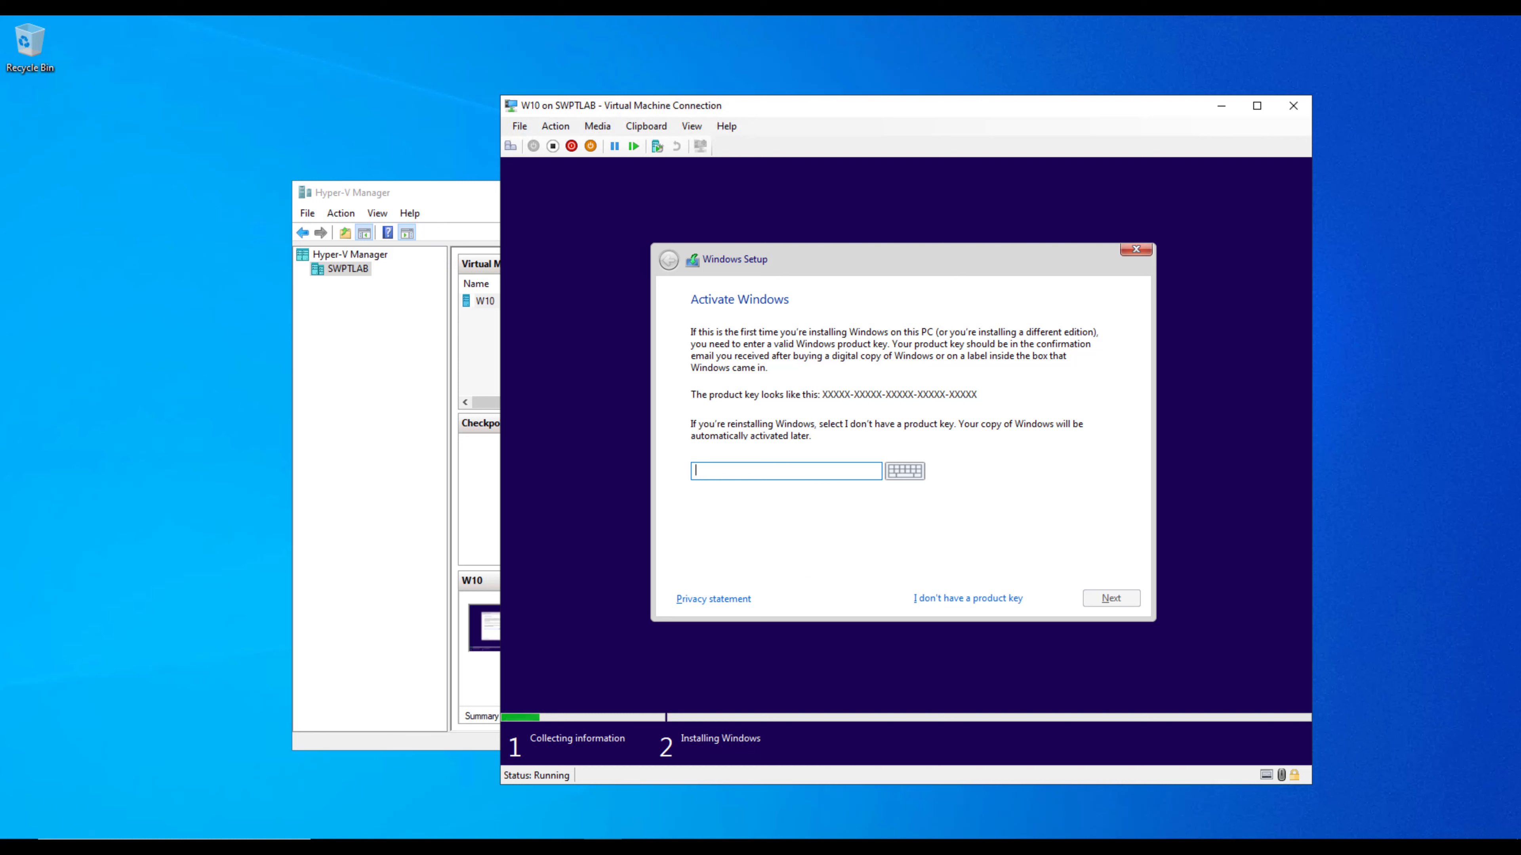
key("alt+i")
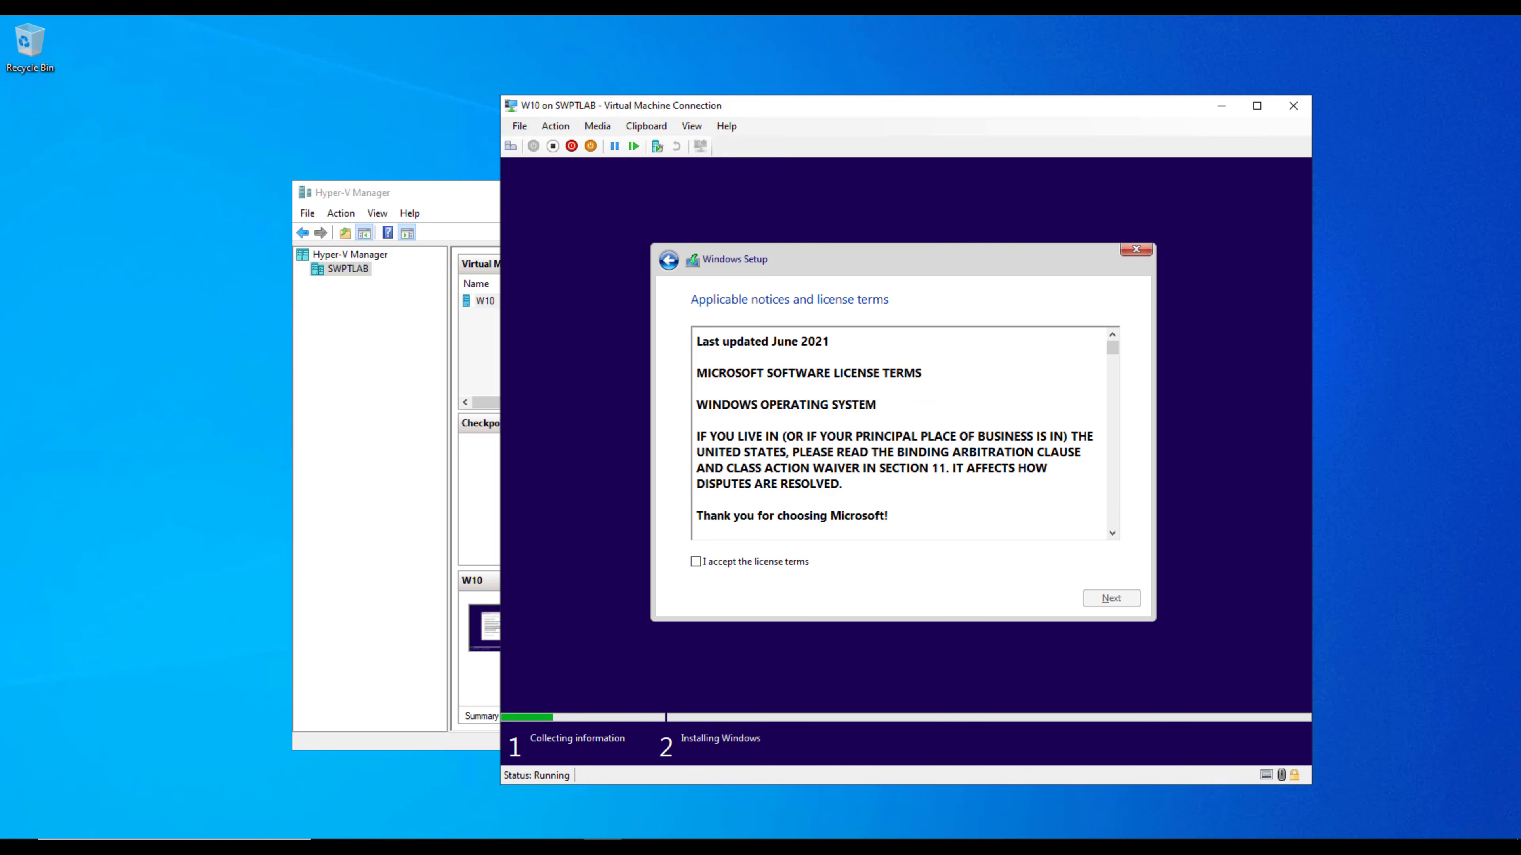
left_click(770, 563)
left_click(1107, 596)
Step: Choose the custom installation and install Windows on Drive 0 Unallocated Space
left_click(852, 444)
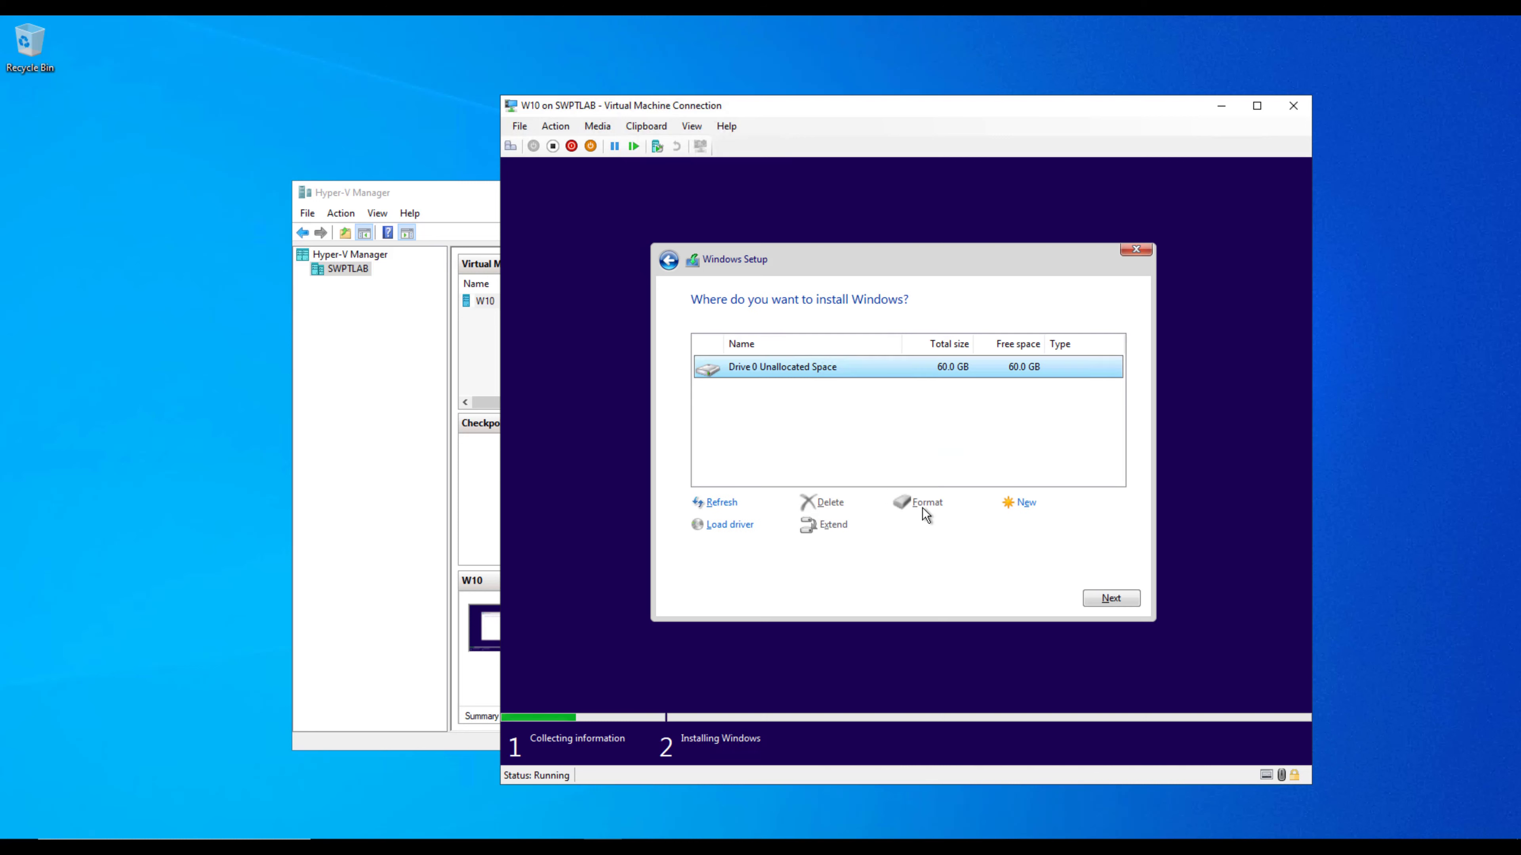
left_click(1110, 600)
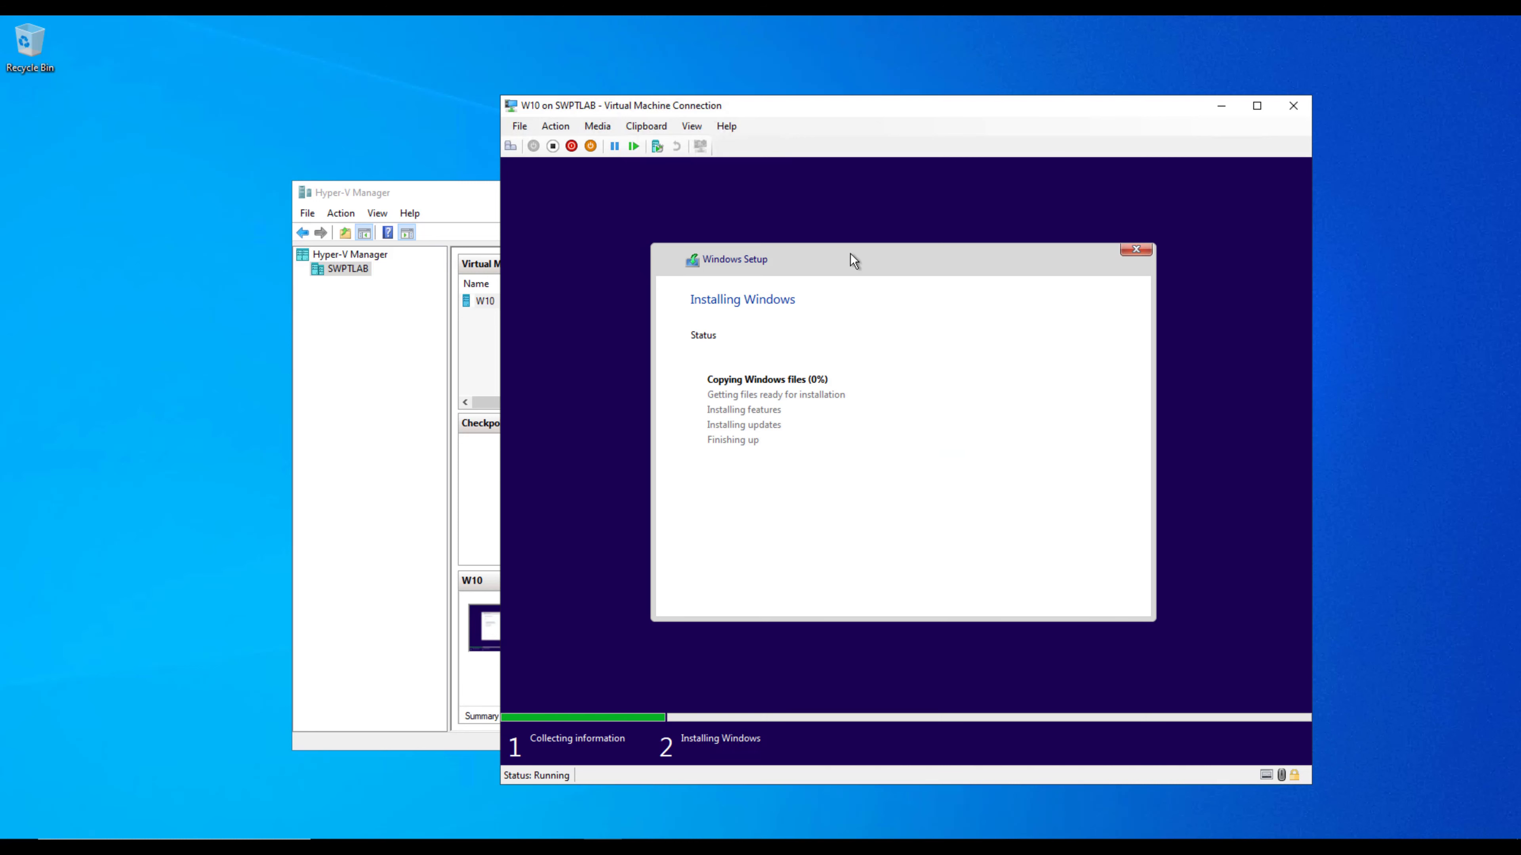
left_click_drag(959, 110, 893, 100)
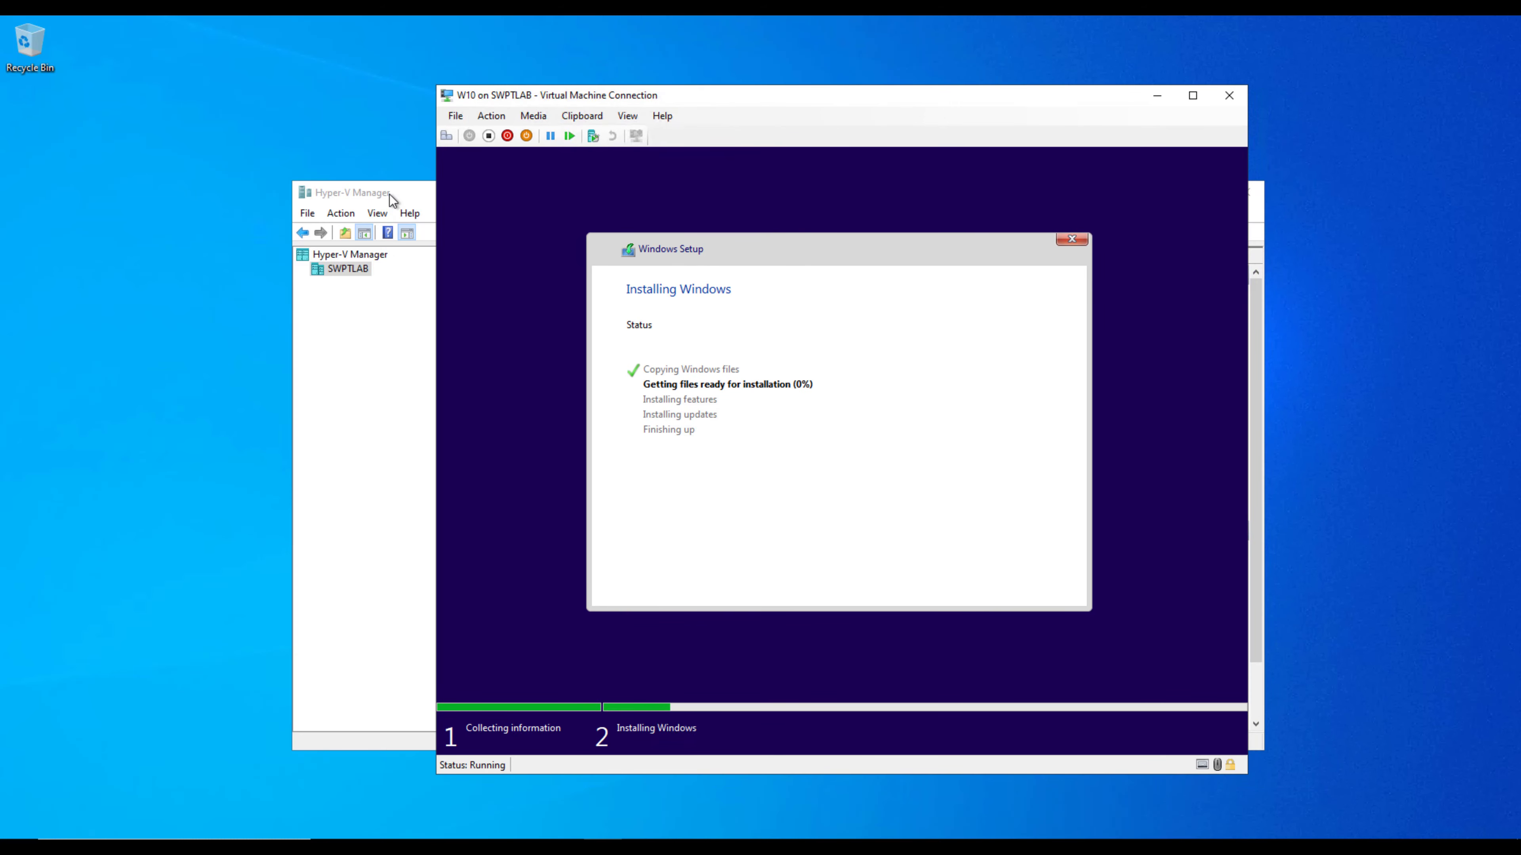
left_click(446, 193)
left_click(809, 109)
right_click(1384, 485)
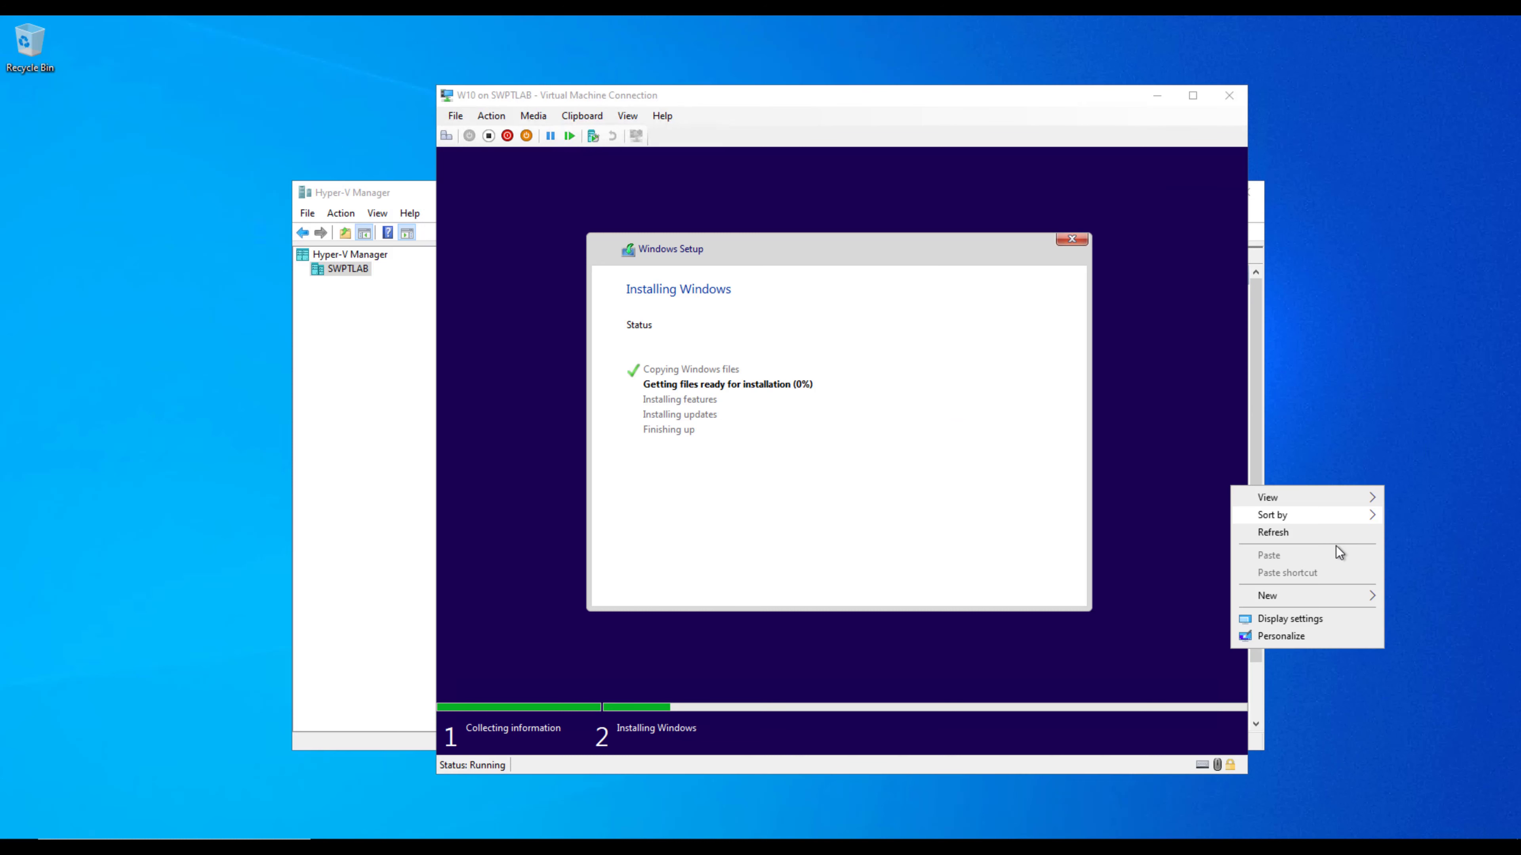
left_click(1331, 531)
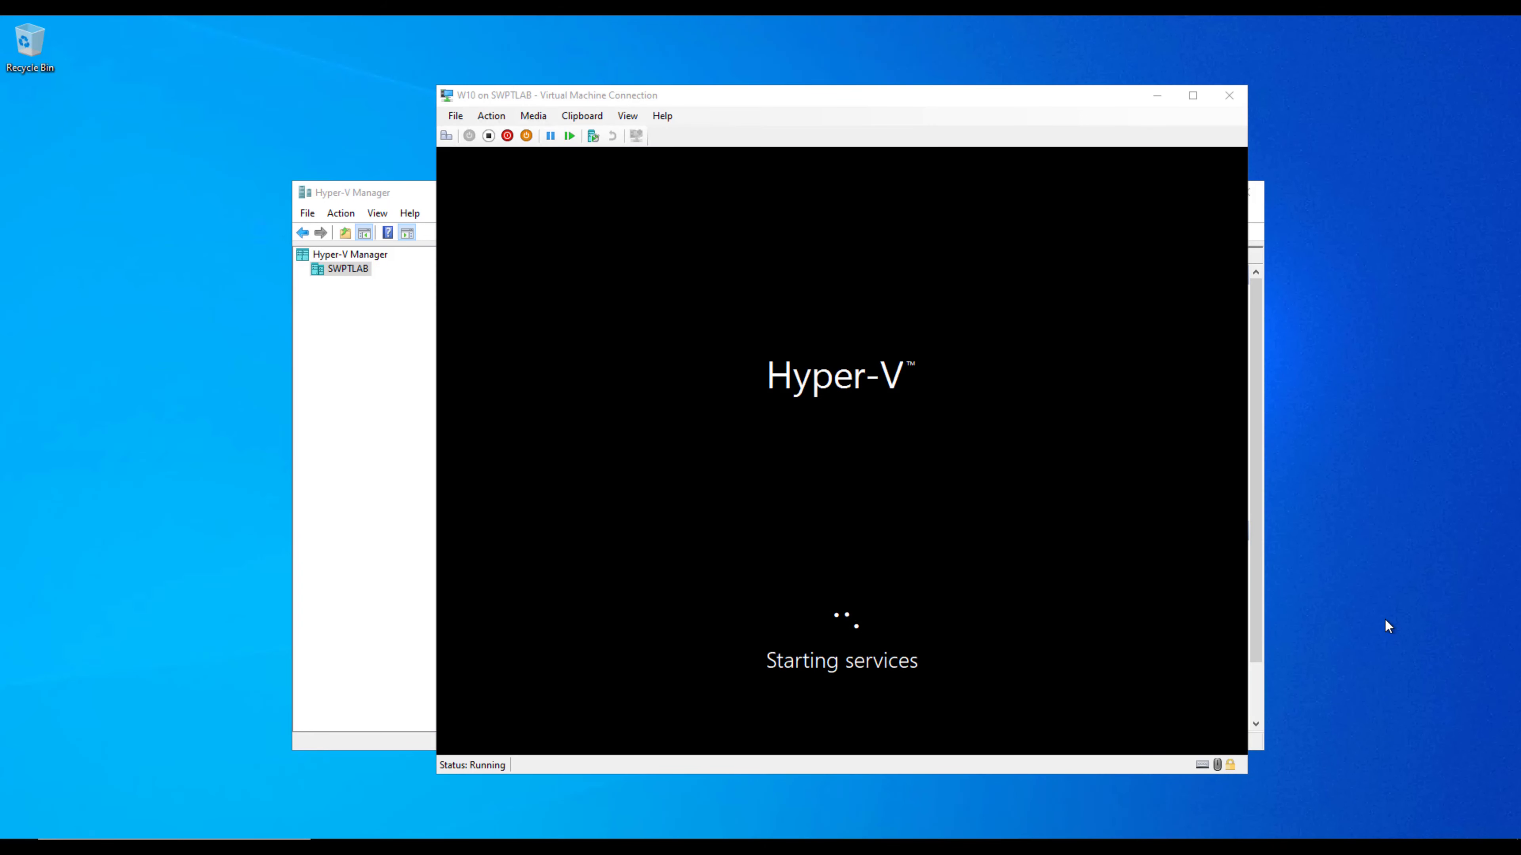
right_click(1188, 360)
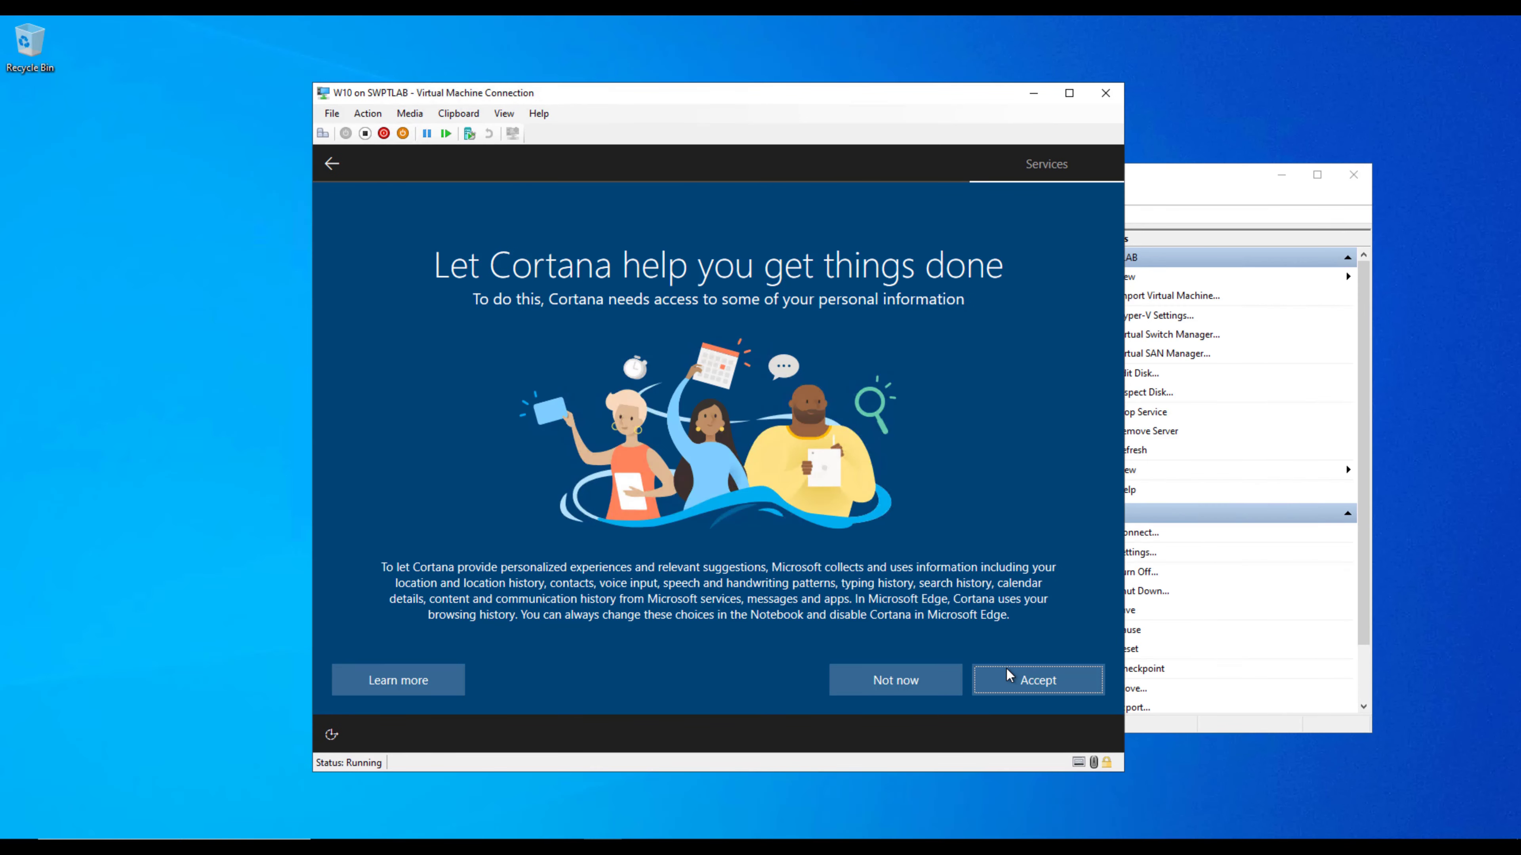
key("alt+Tab")
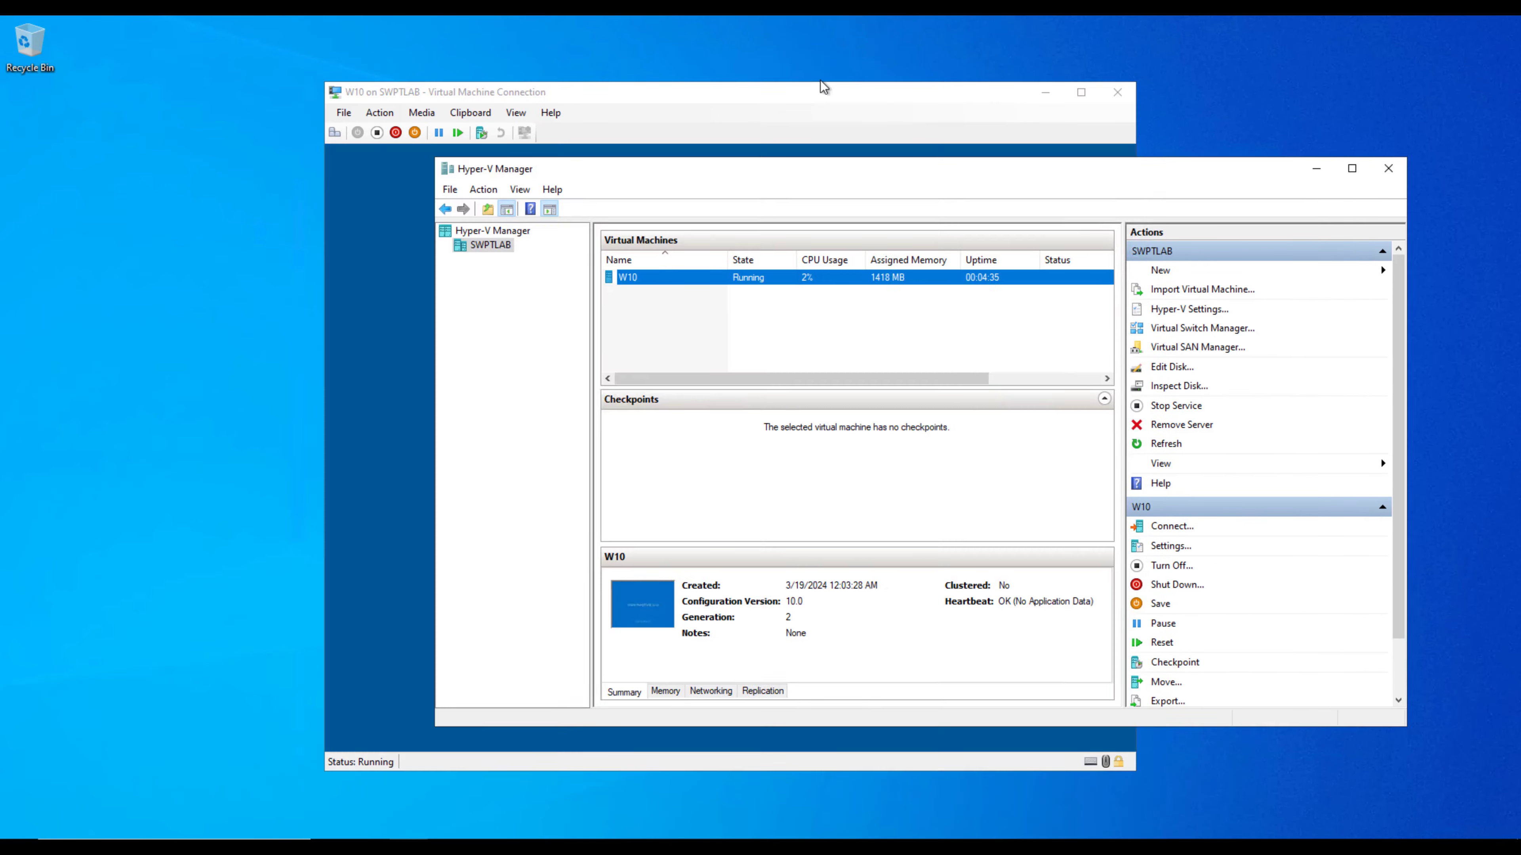
left_click(823, 86)
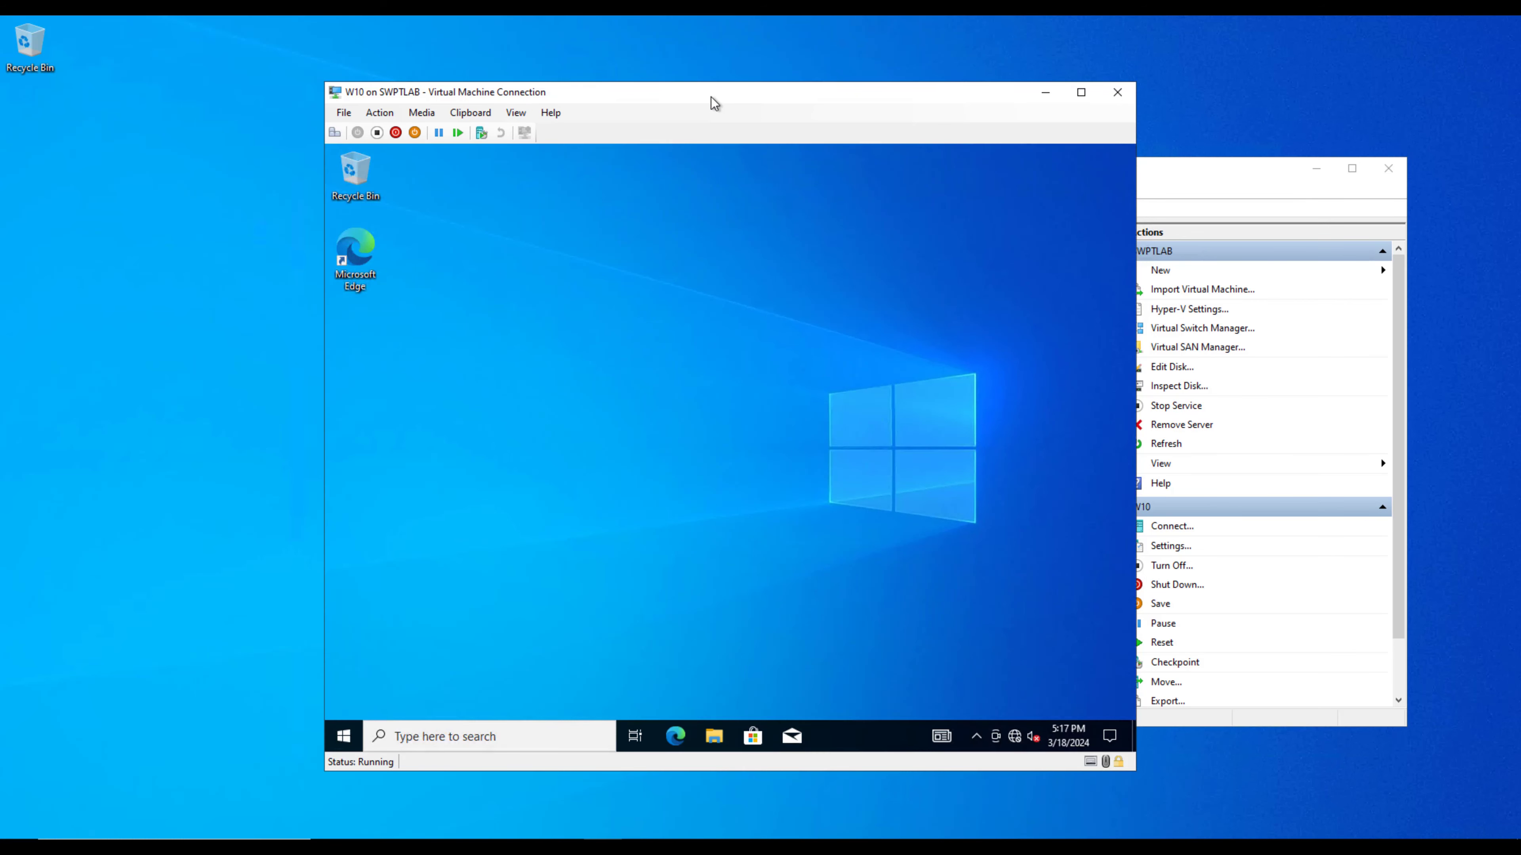
left_click_drag(714, 103, 643, 100)
left_click_drag(1171, 173, 1220, 164)
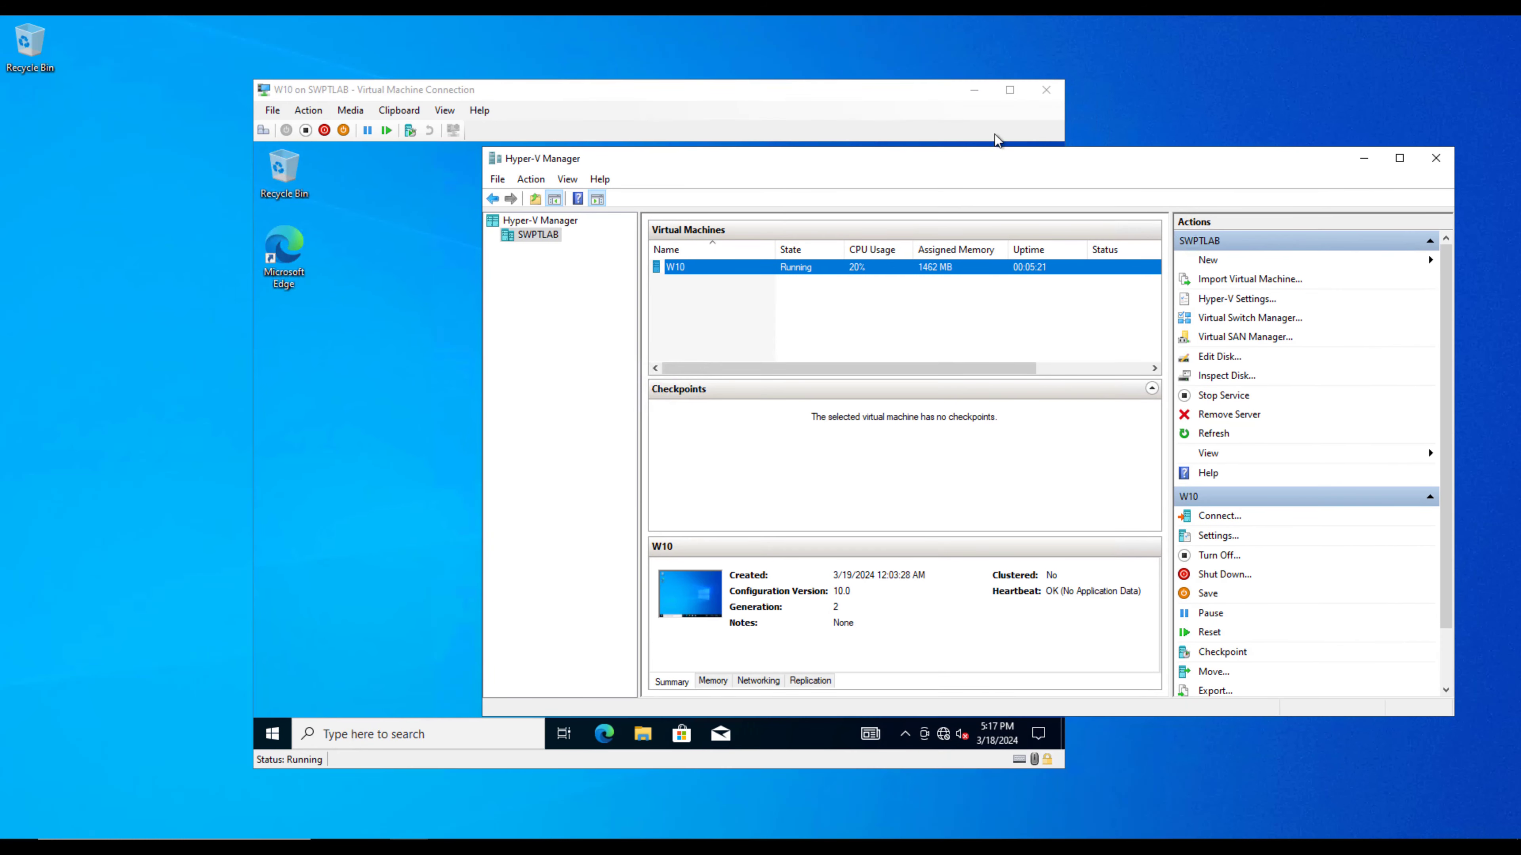
left_click_drag(896, 91, 937, 97)
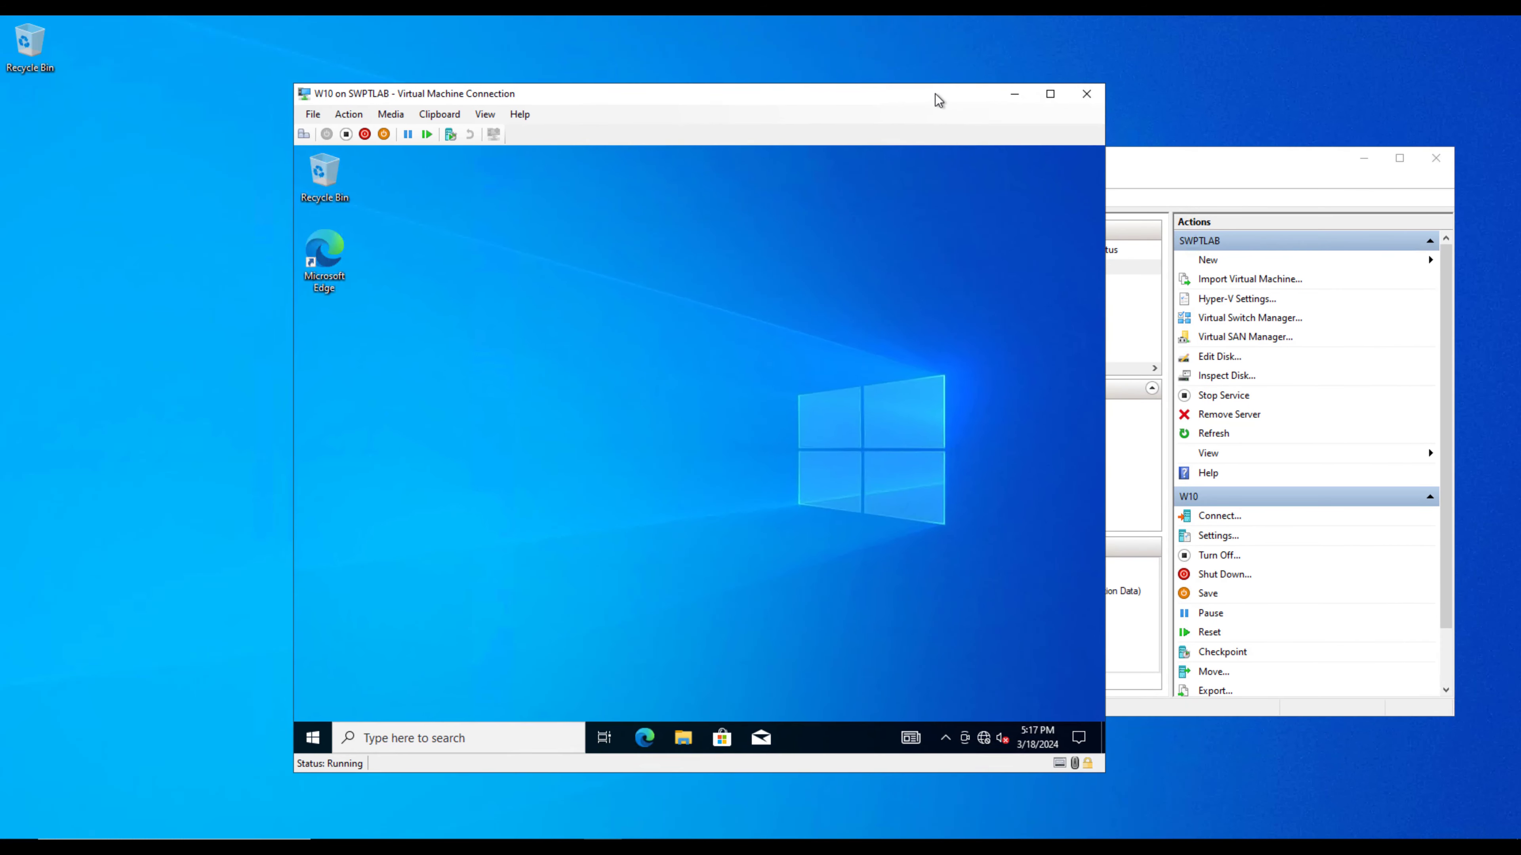
left_click(1245, 167)
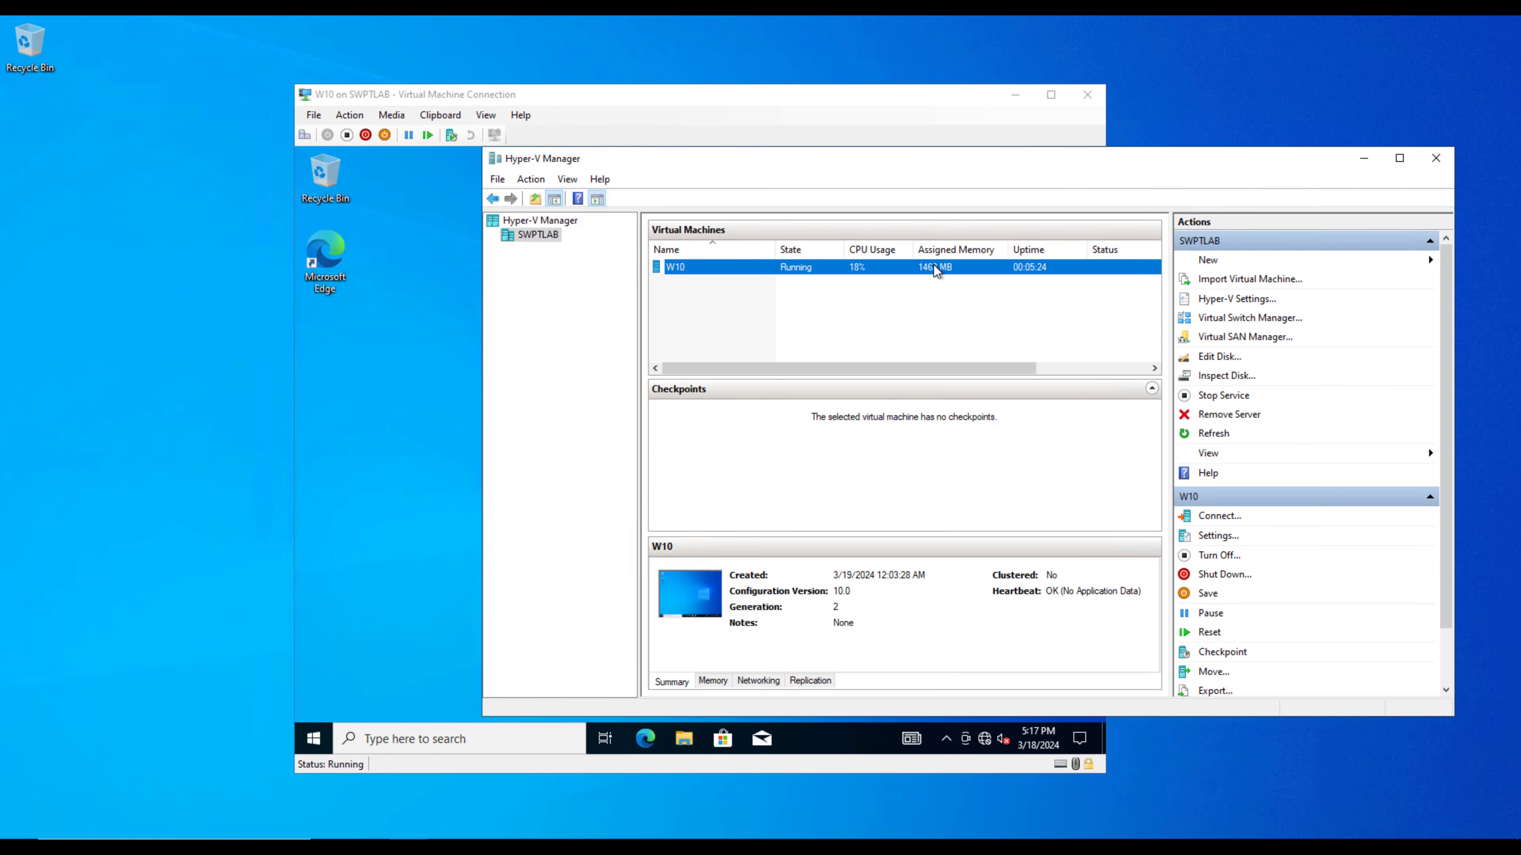
Step: Check the network status in the W10 virtual machine and test Internet access in Microsoft Edge without signing in
left_click(348, 547)
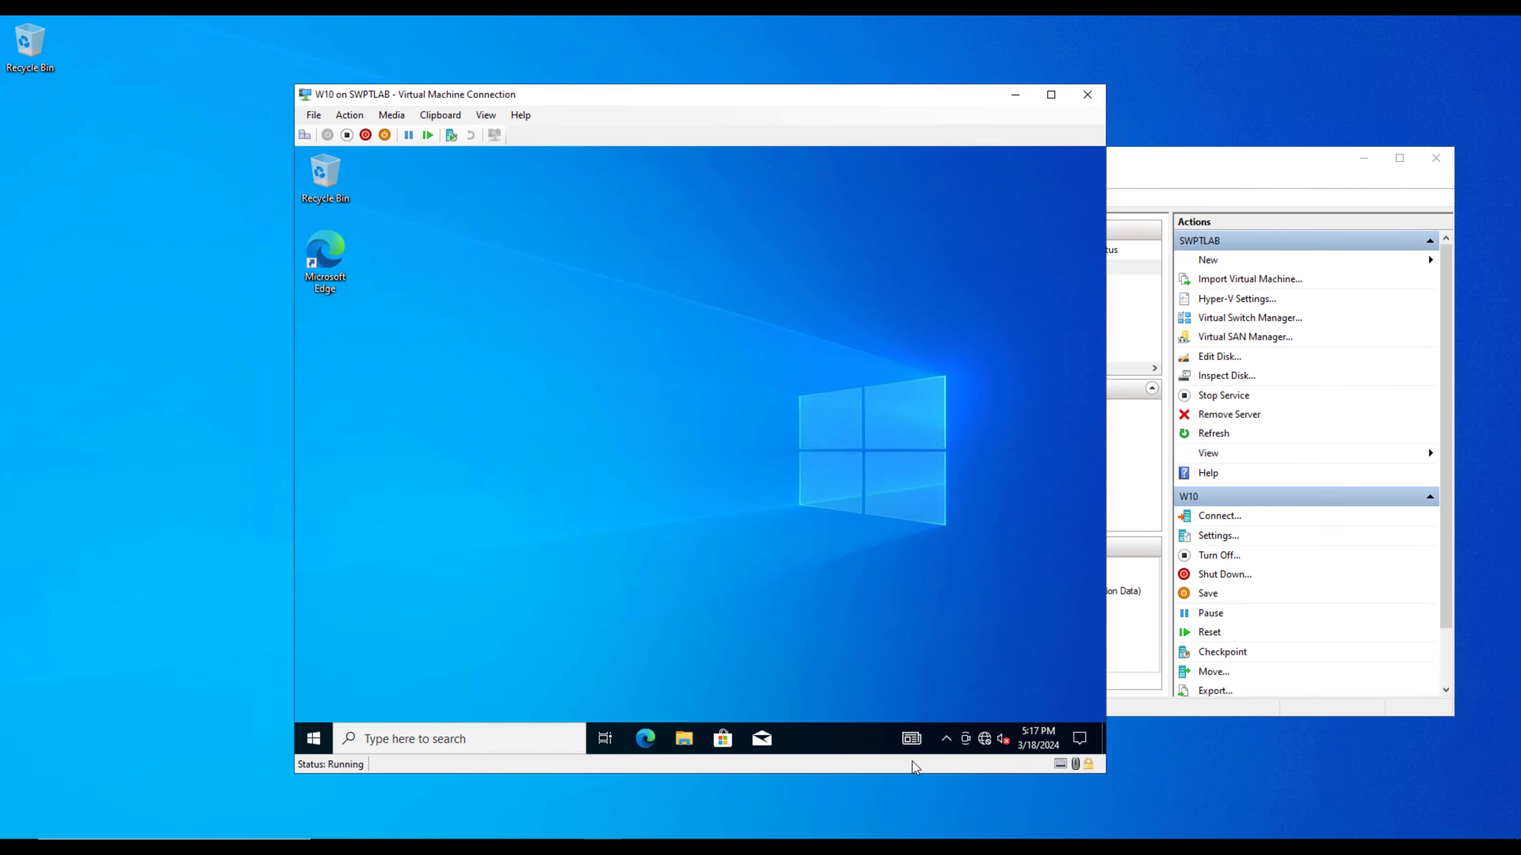
left_click(985, 742)
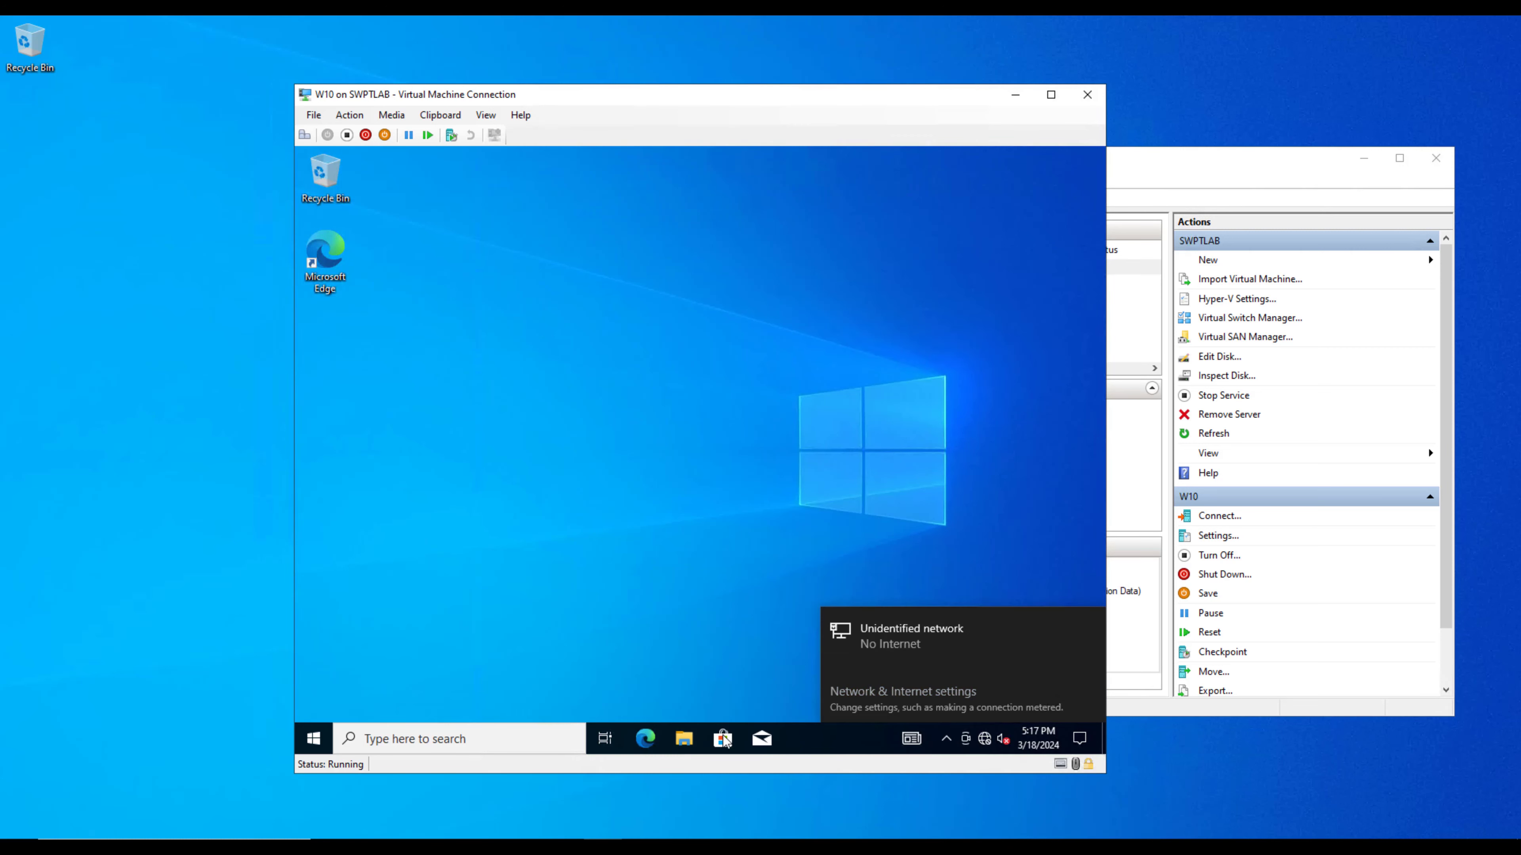
left_click(645, 738)
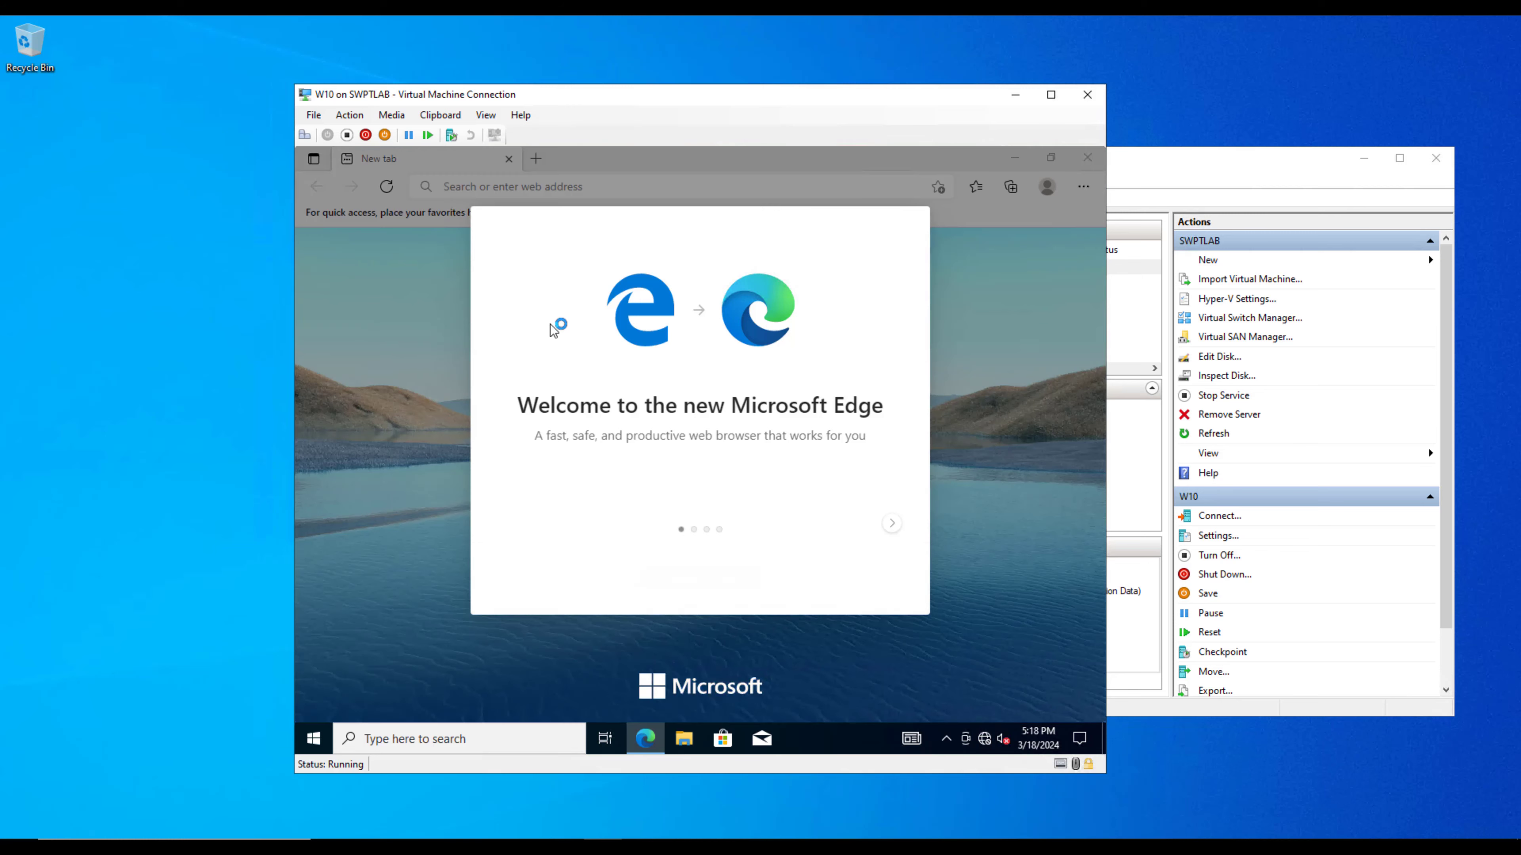
left_click(705, 581)
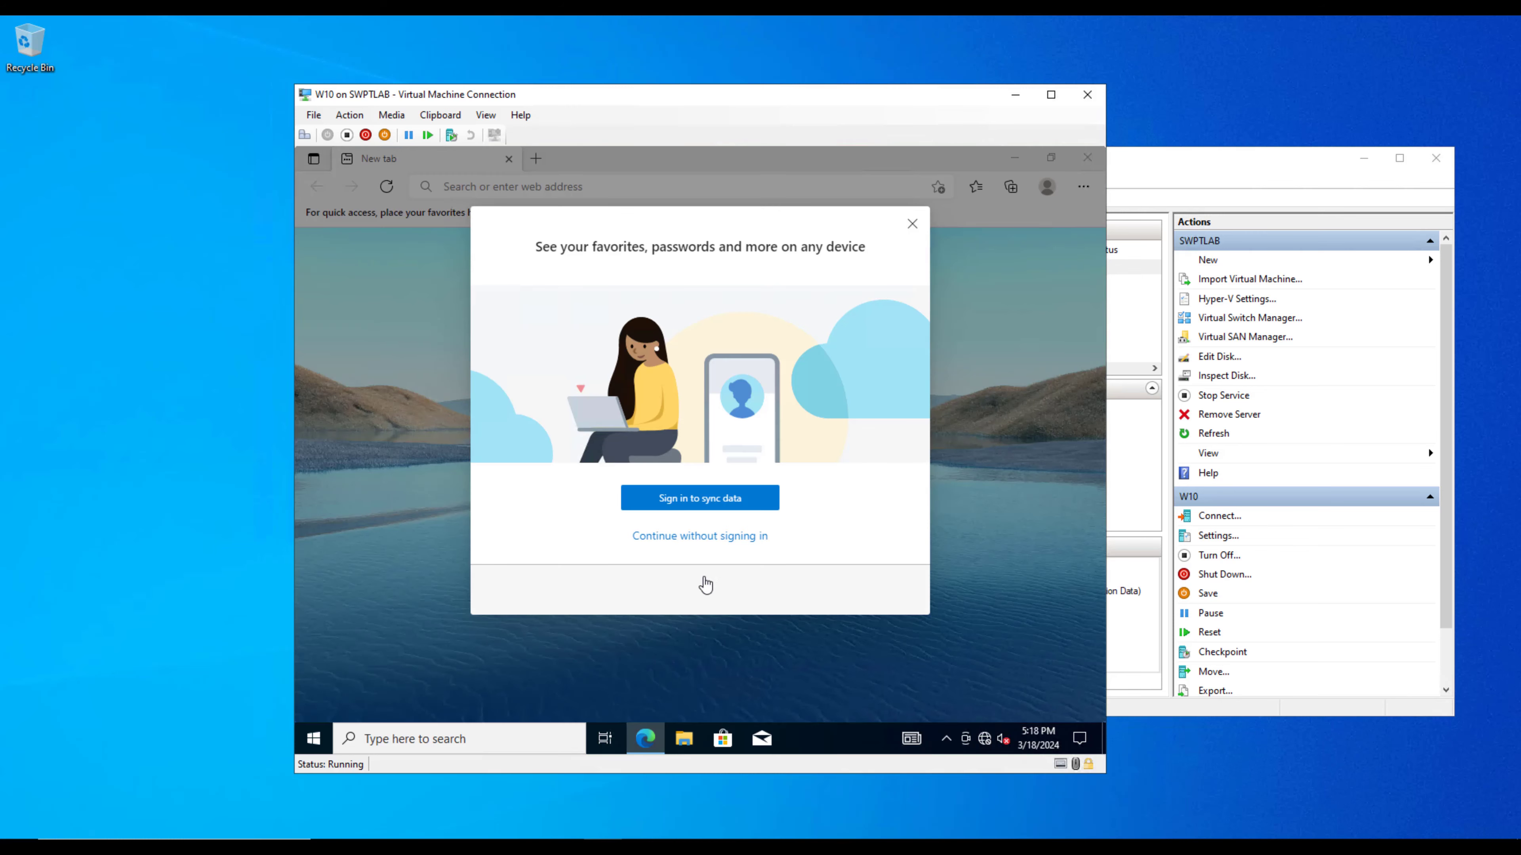
left_click(725, 539)
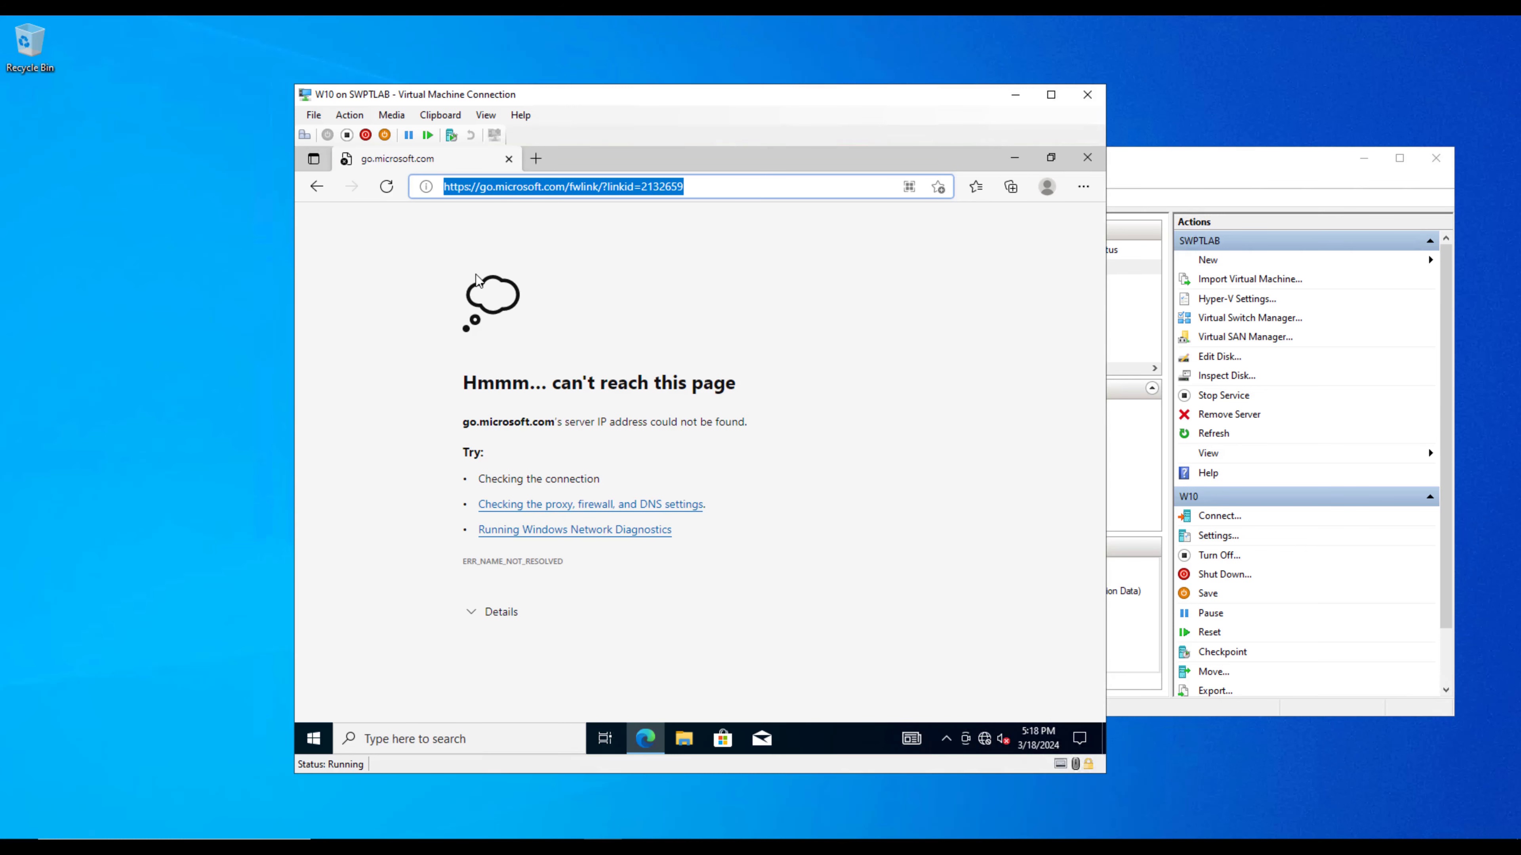
Step: Set the virtual switch of W10's network adapter to Not connected in Hyper-V Manager and apply the settings
left_click(1256, 160)
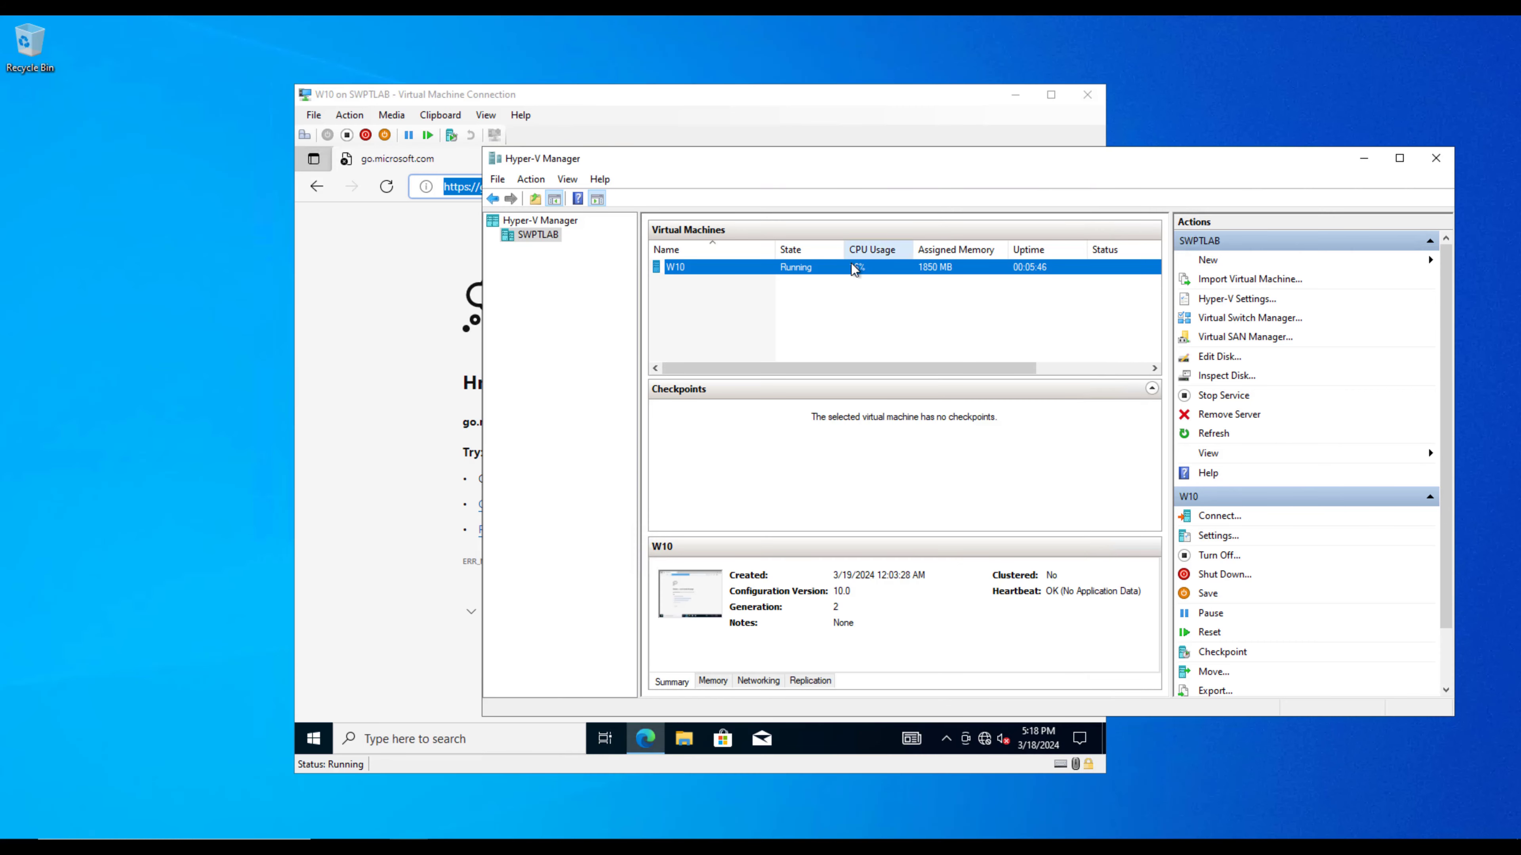
left_click(1219, 535)
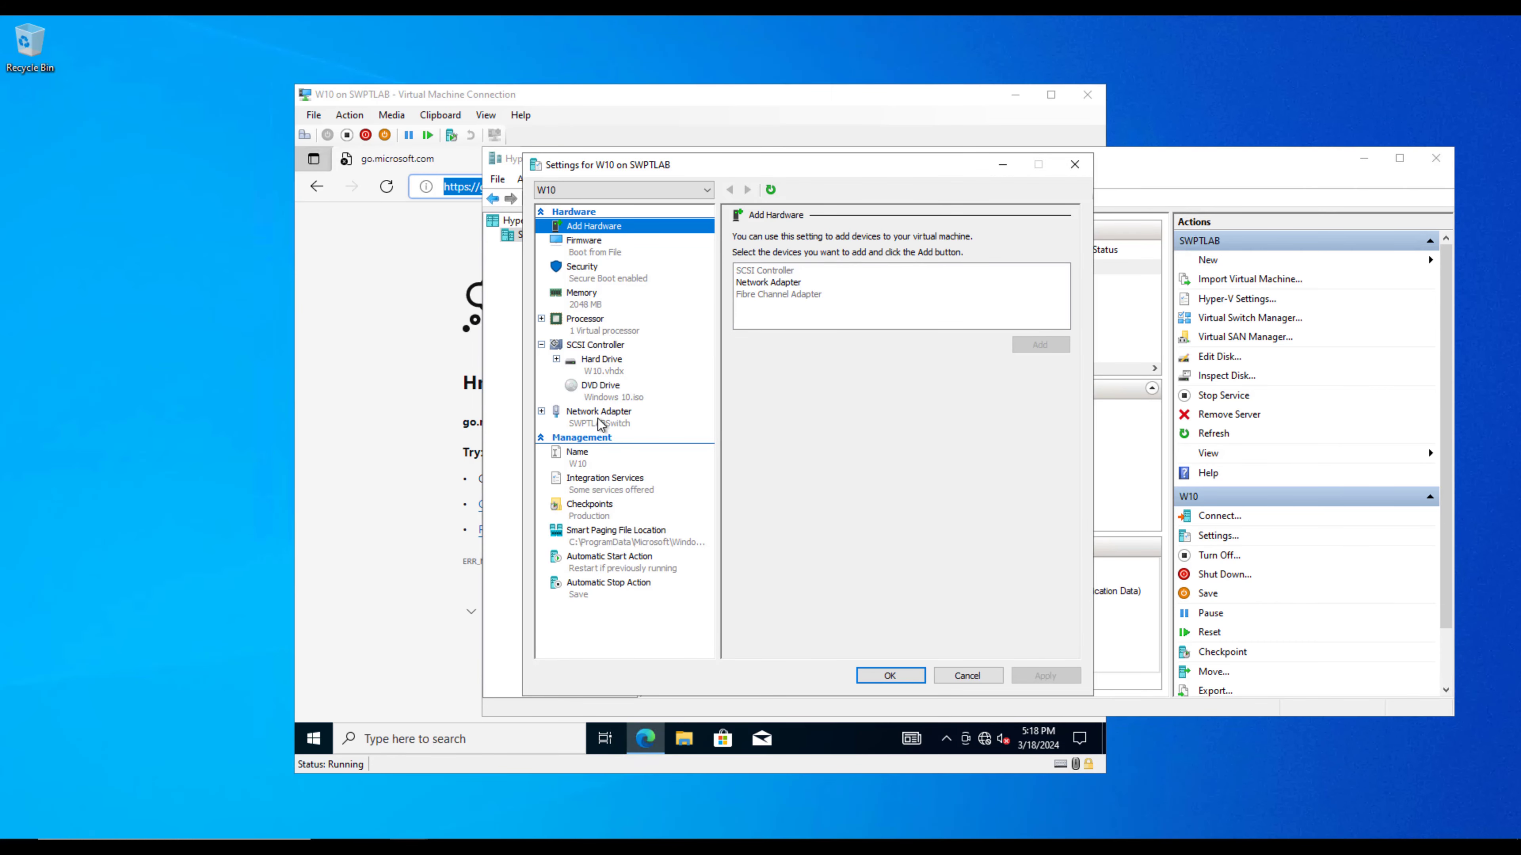
left_click(600, 423)
left_click(824, 269)
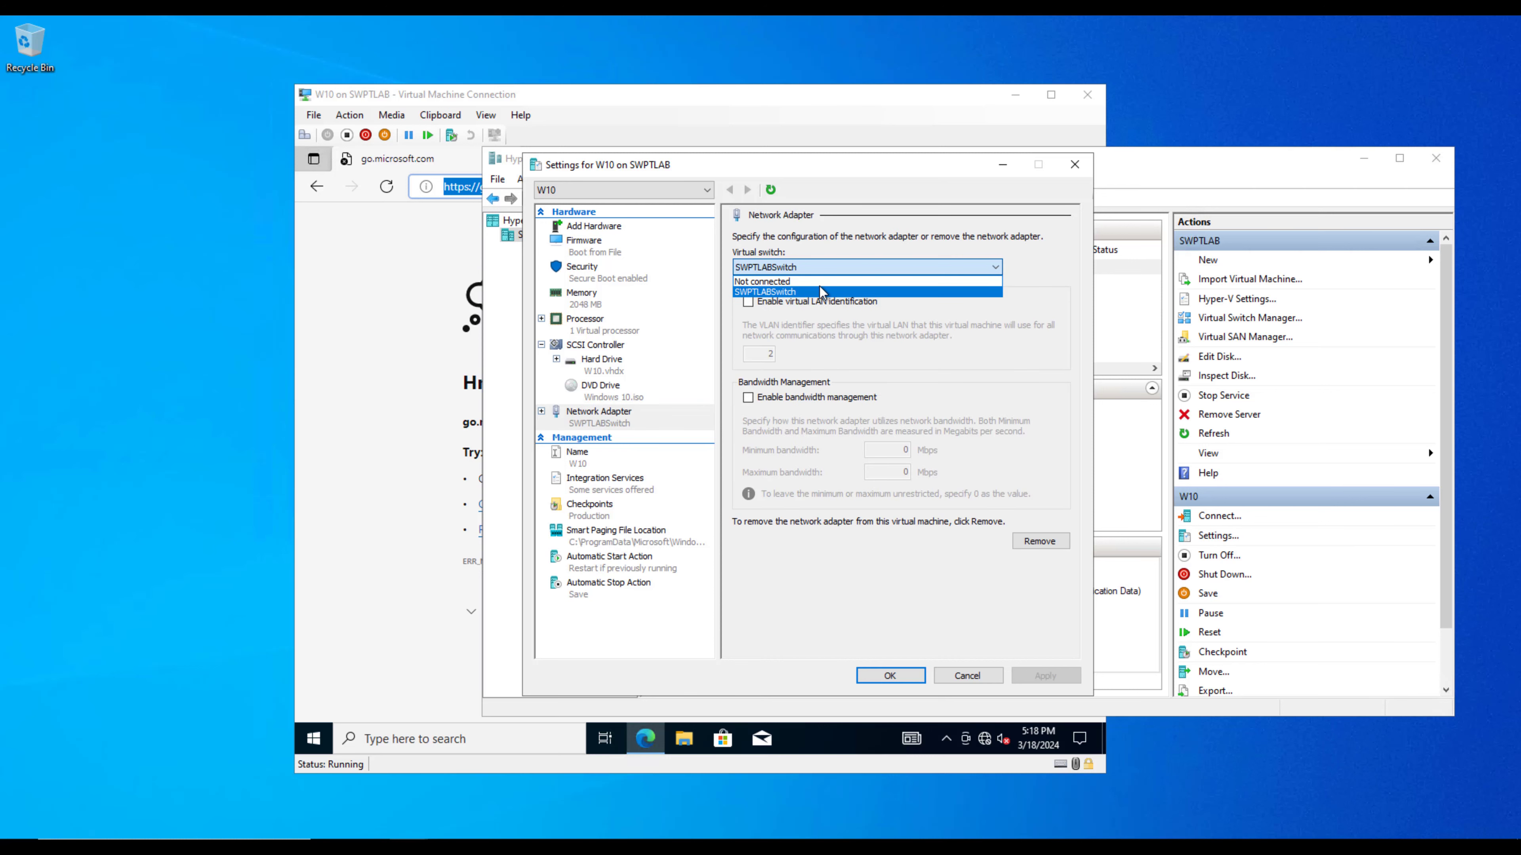
left_click(770, 282)
left_click(1046, 675)
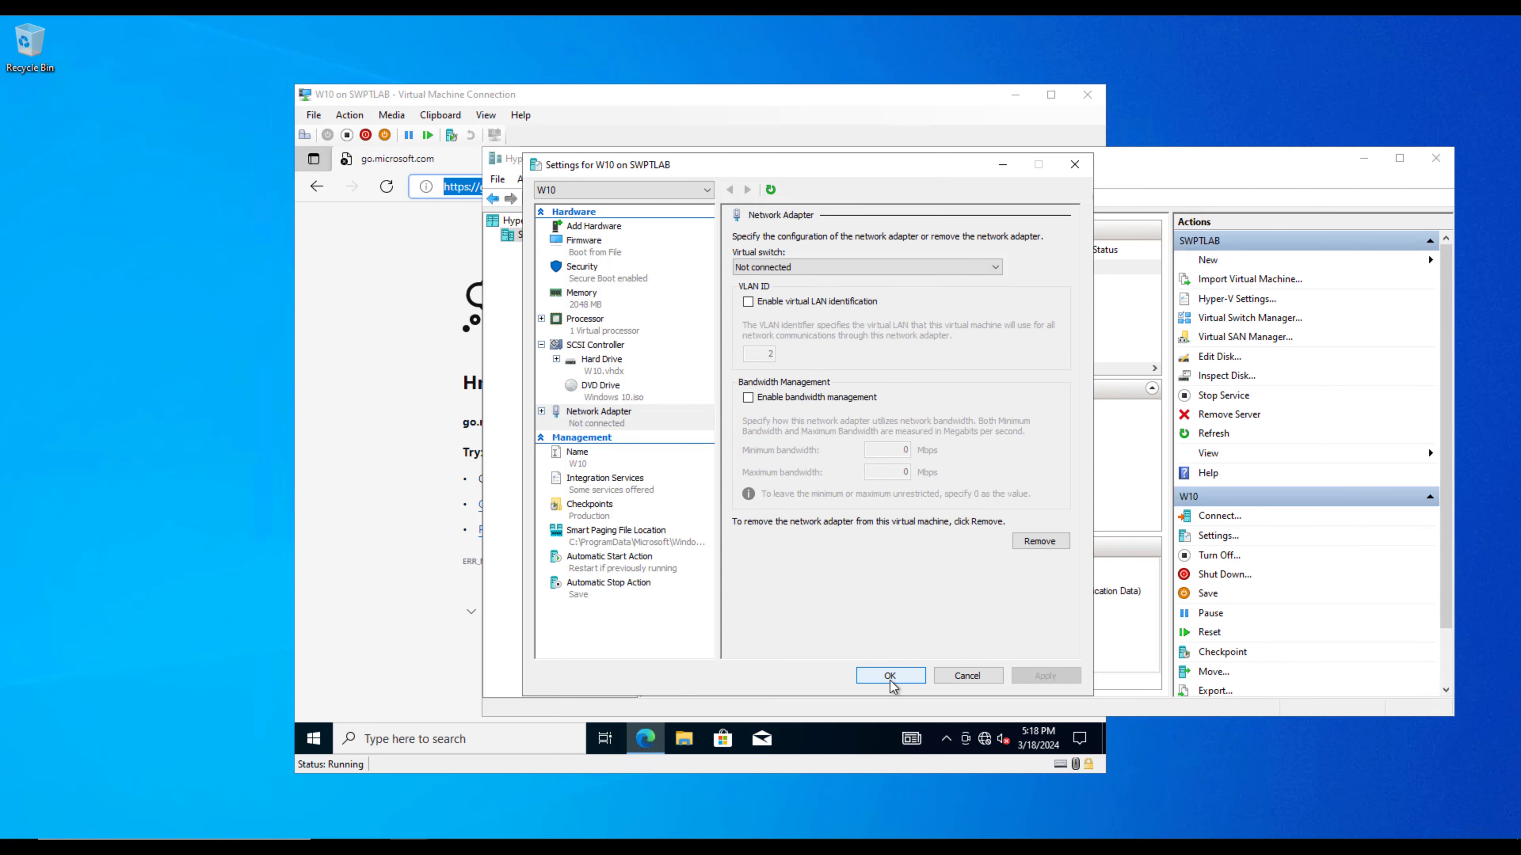
left_click(890, 676)
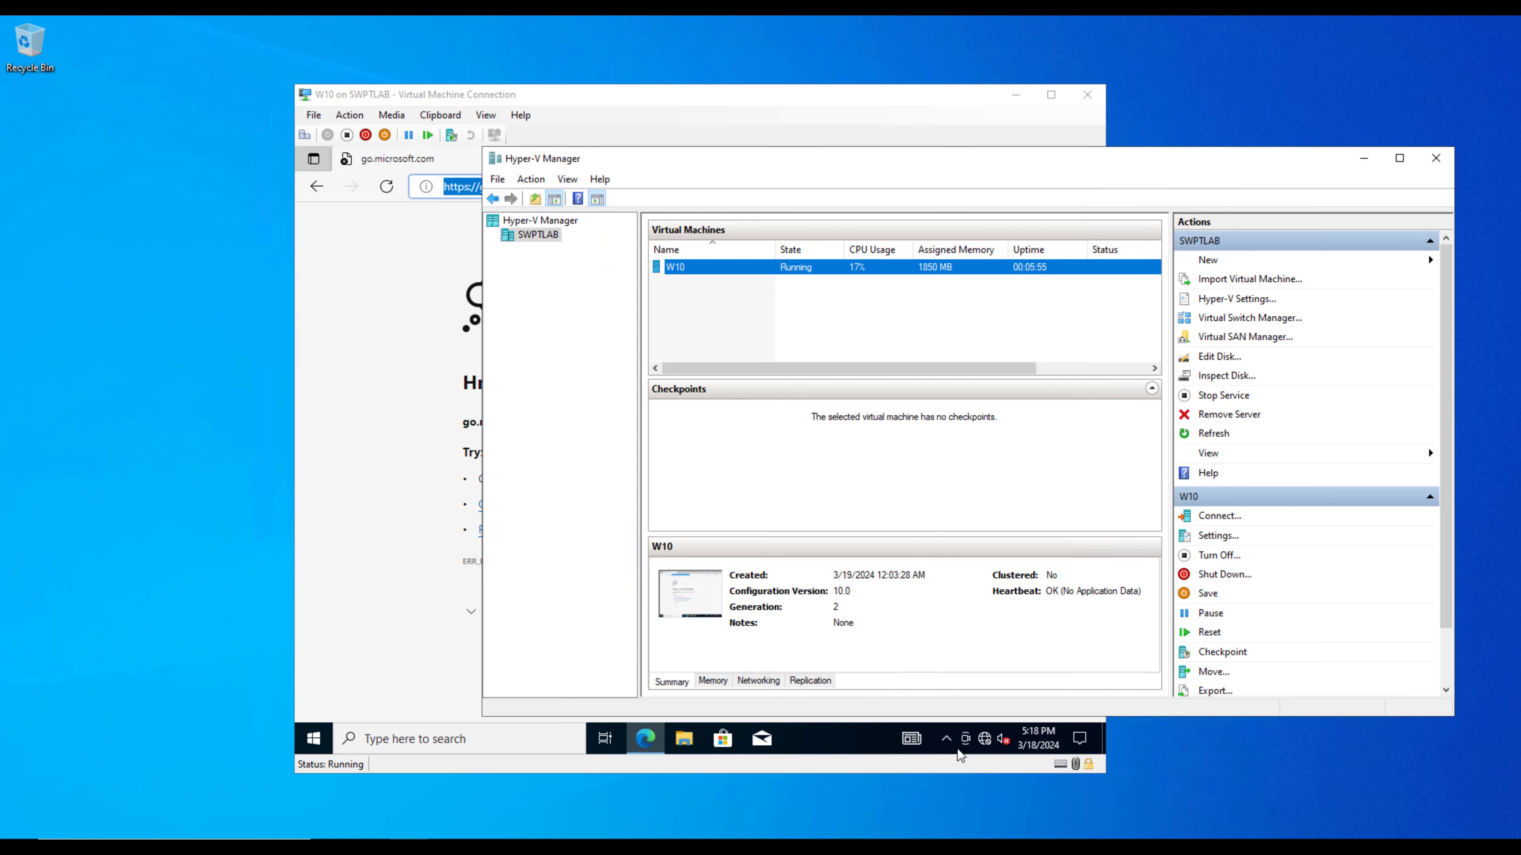
Step: Recheck the network connection status inside the W10 virtual machine
left_click(986, 741)
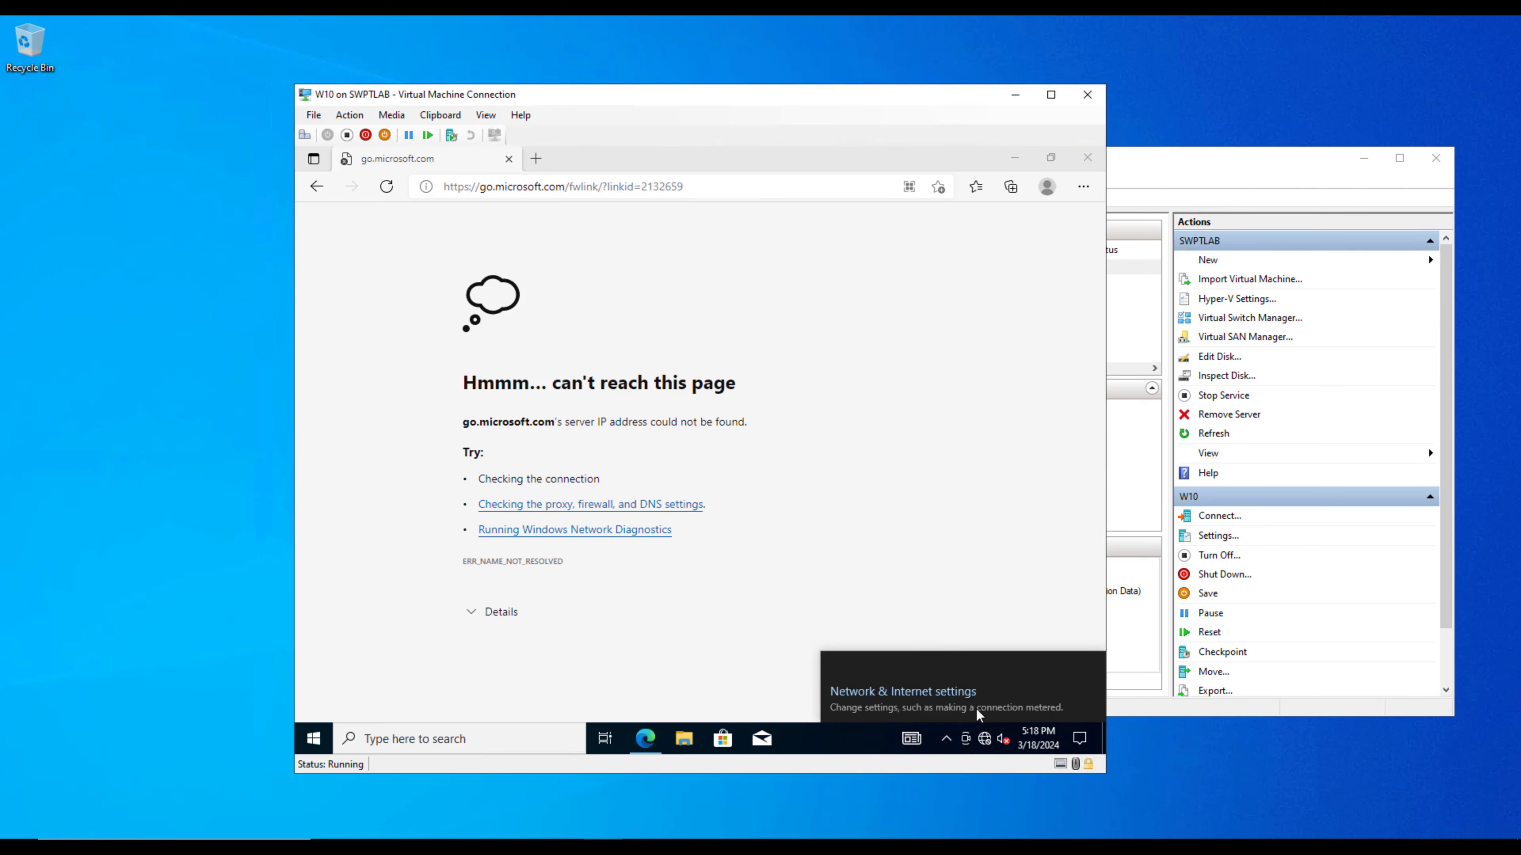
left_click_drag(519, 94, 421, 86)
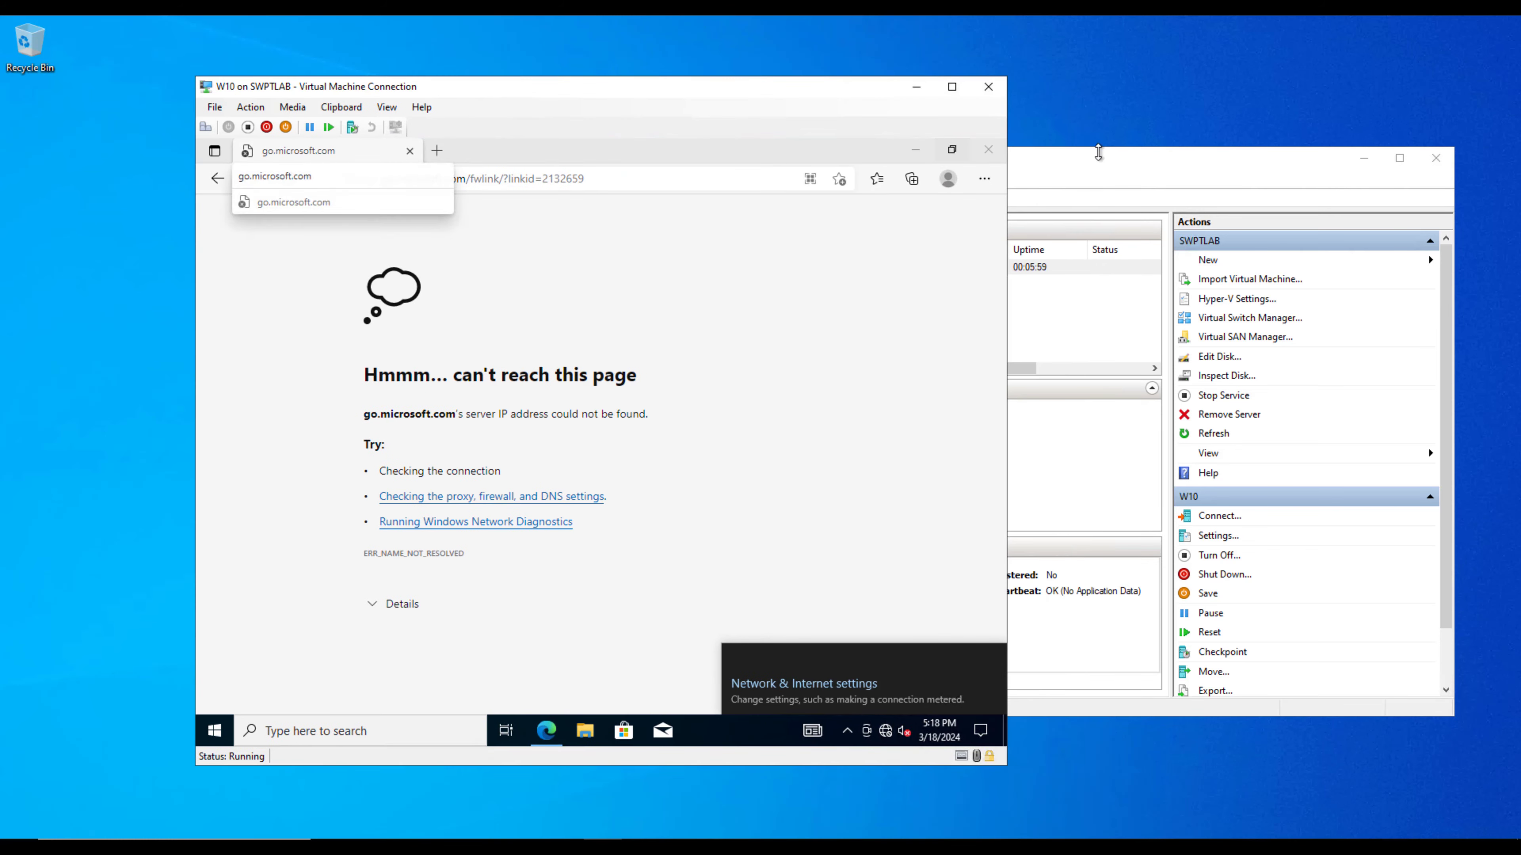
left_click_drag(1115, 163, 1141, 139)
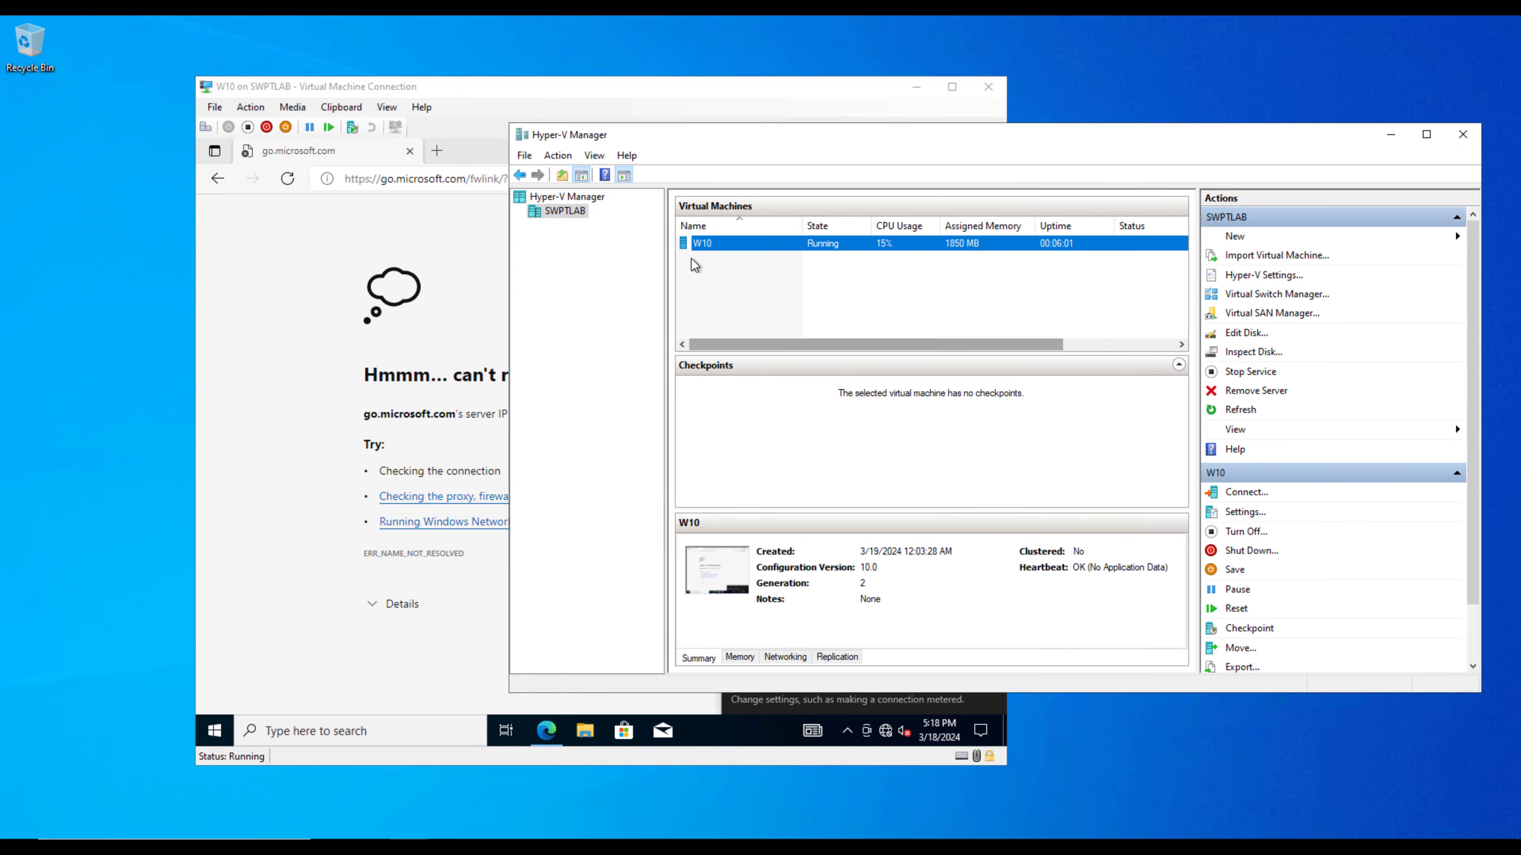
left_click_drag(787, 136, 741, 175)
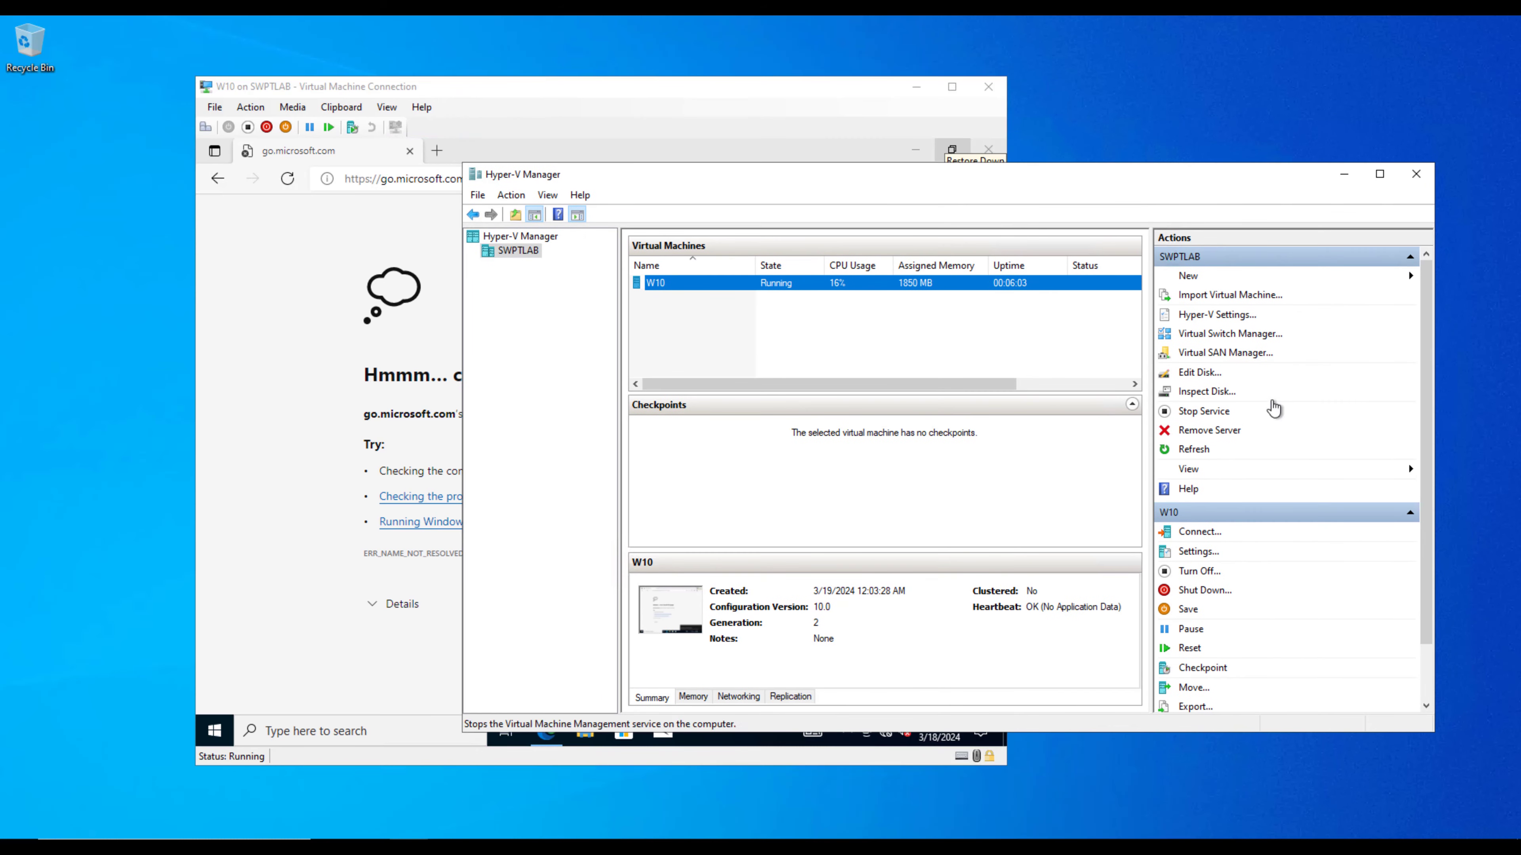
left_click(408, 665)
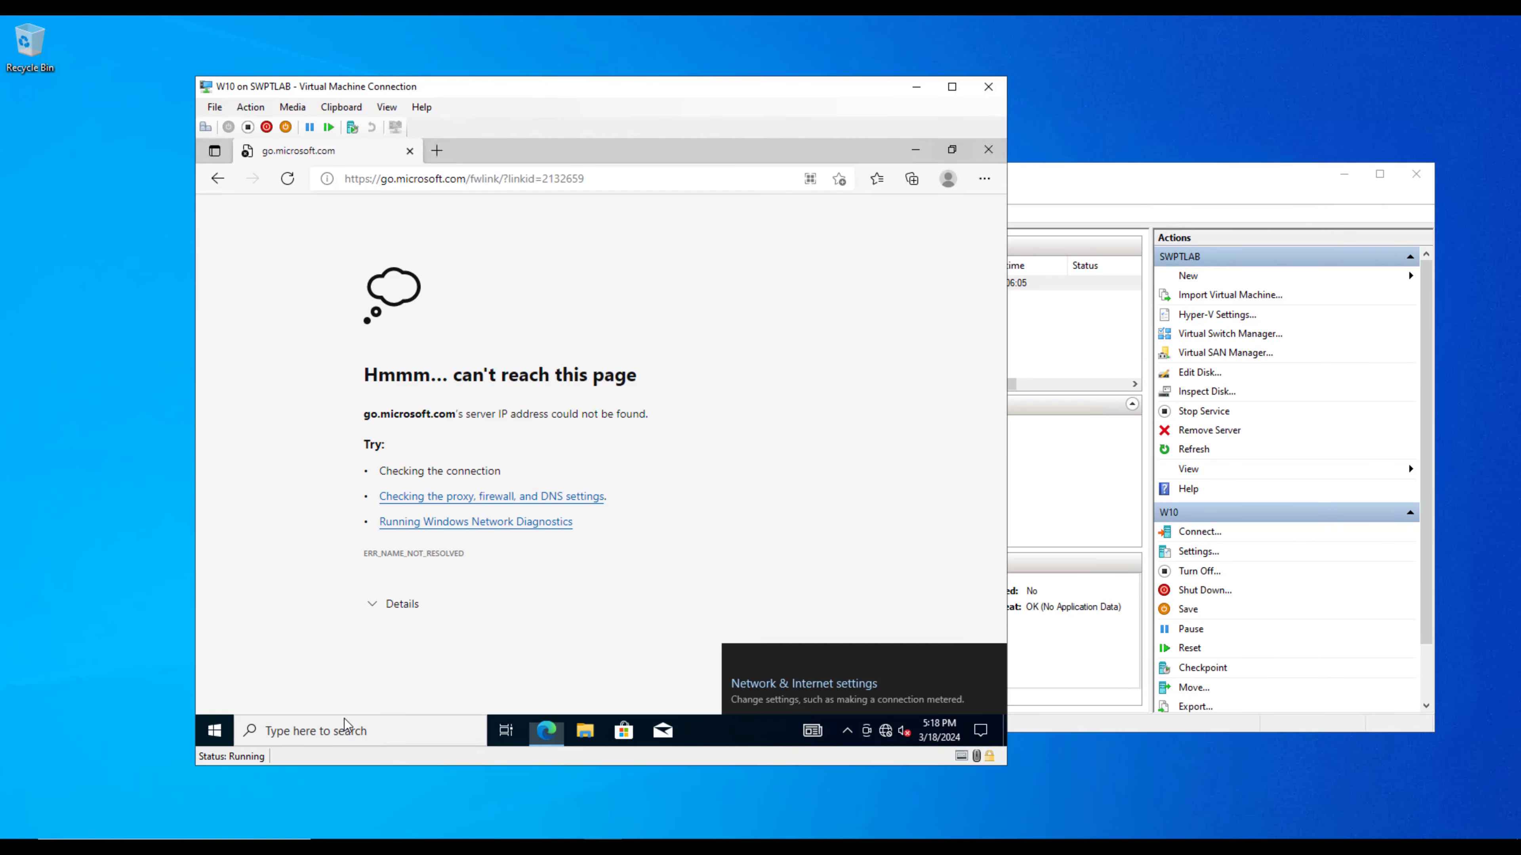
Step: Open Command Prompt in the W10 virtual machine and run ipconfig /all to examine its network configuration
right_click(886, 731)
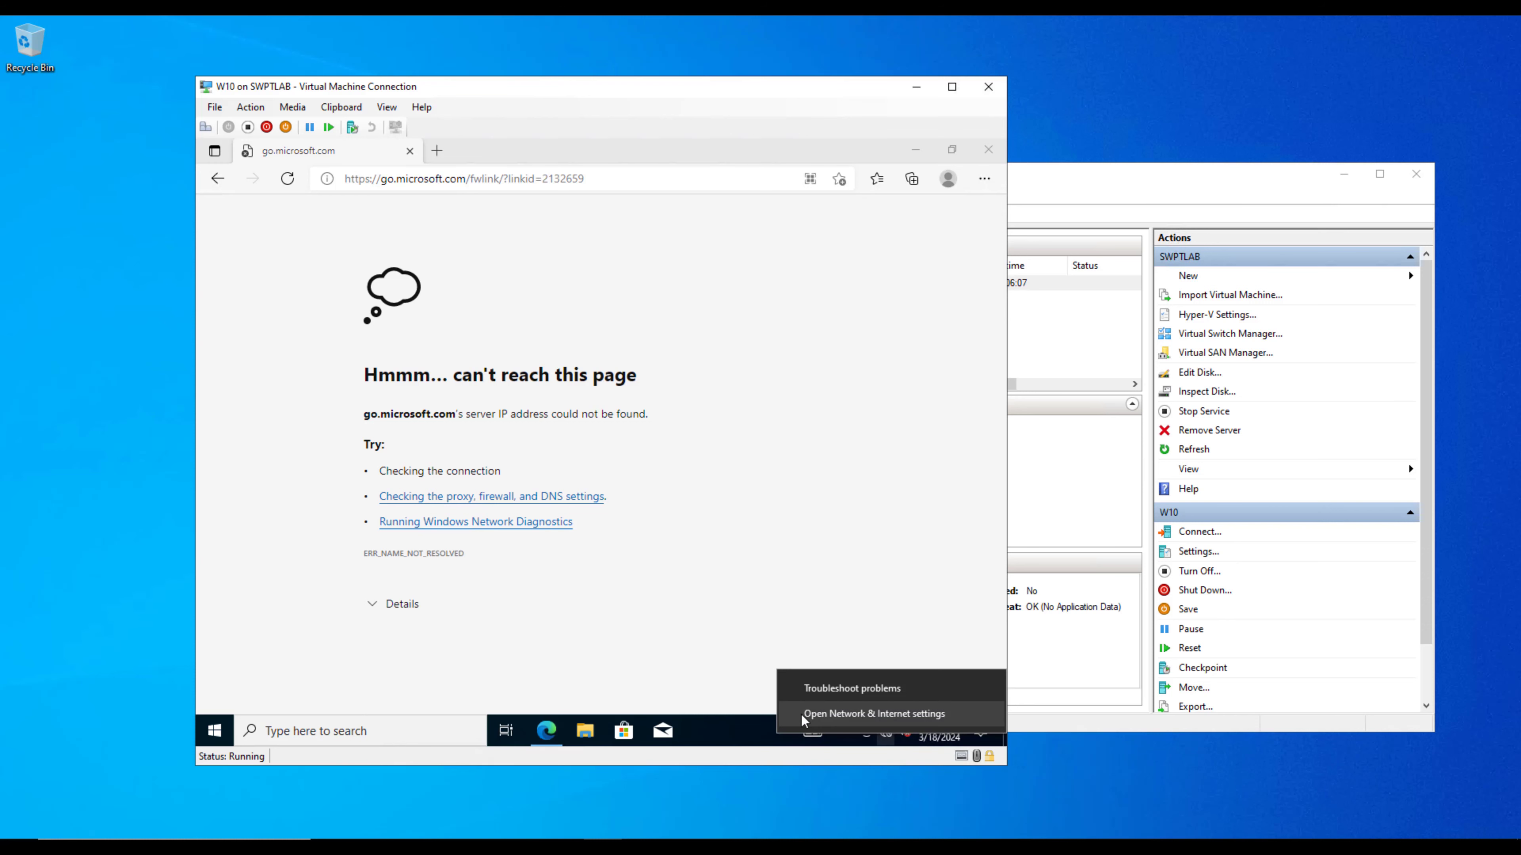
left_click(327, 730)
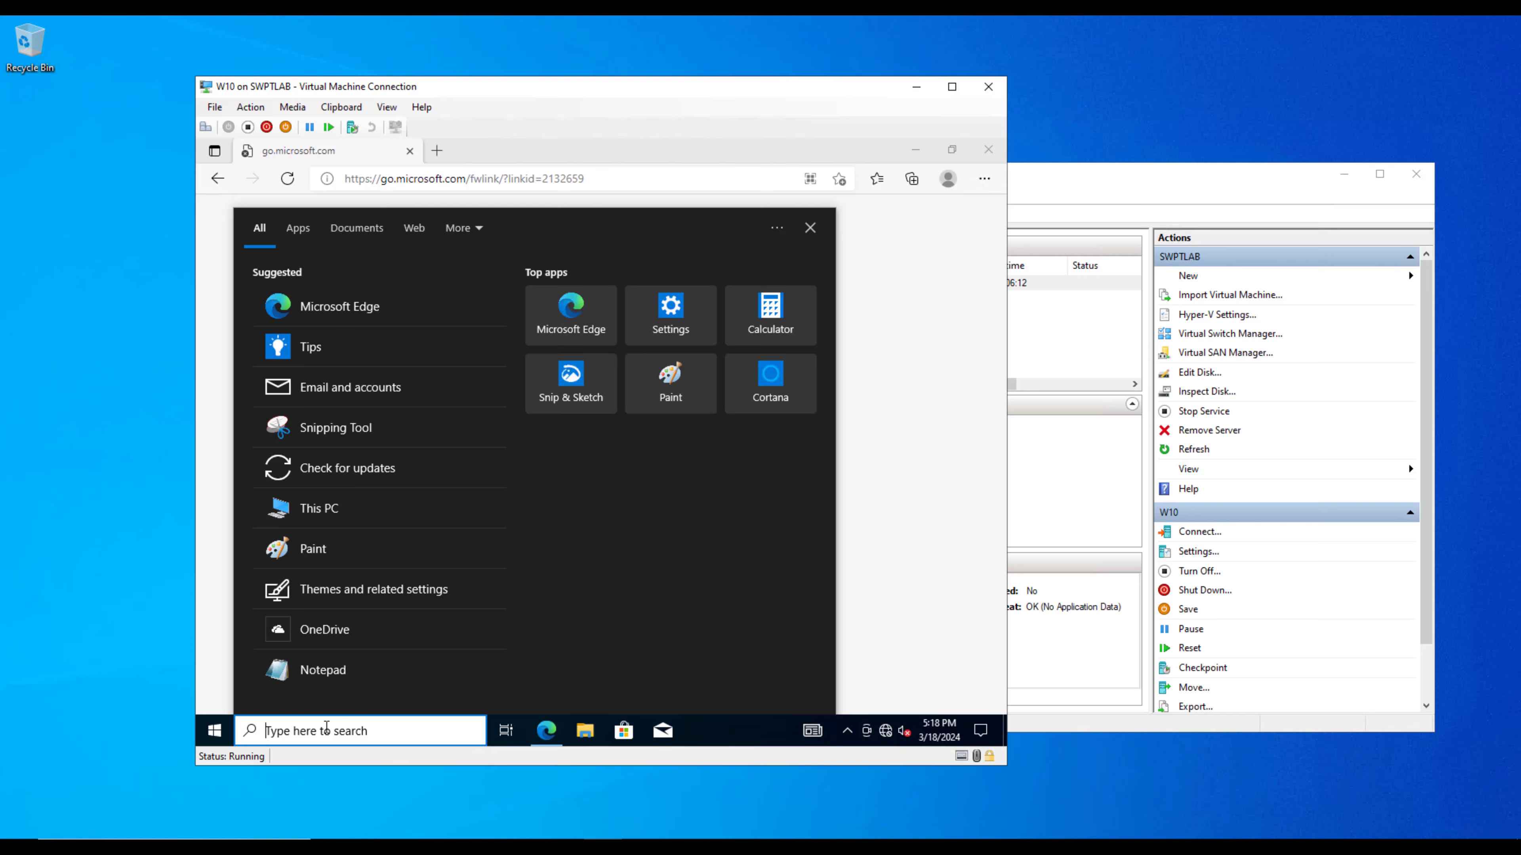
type("cmd")
key("Return")
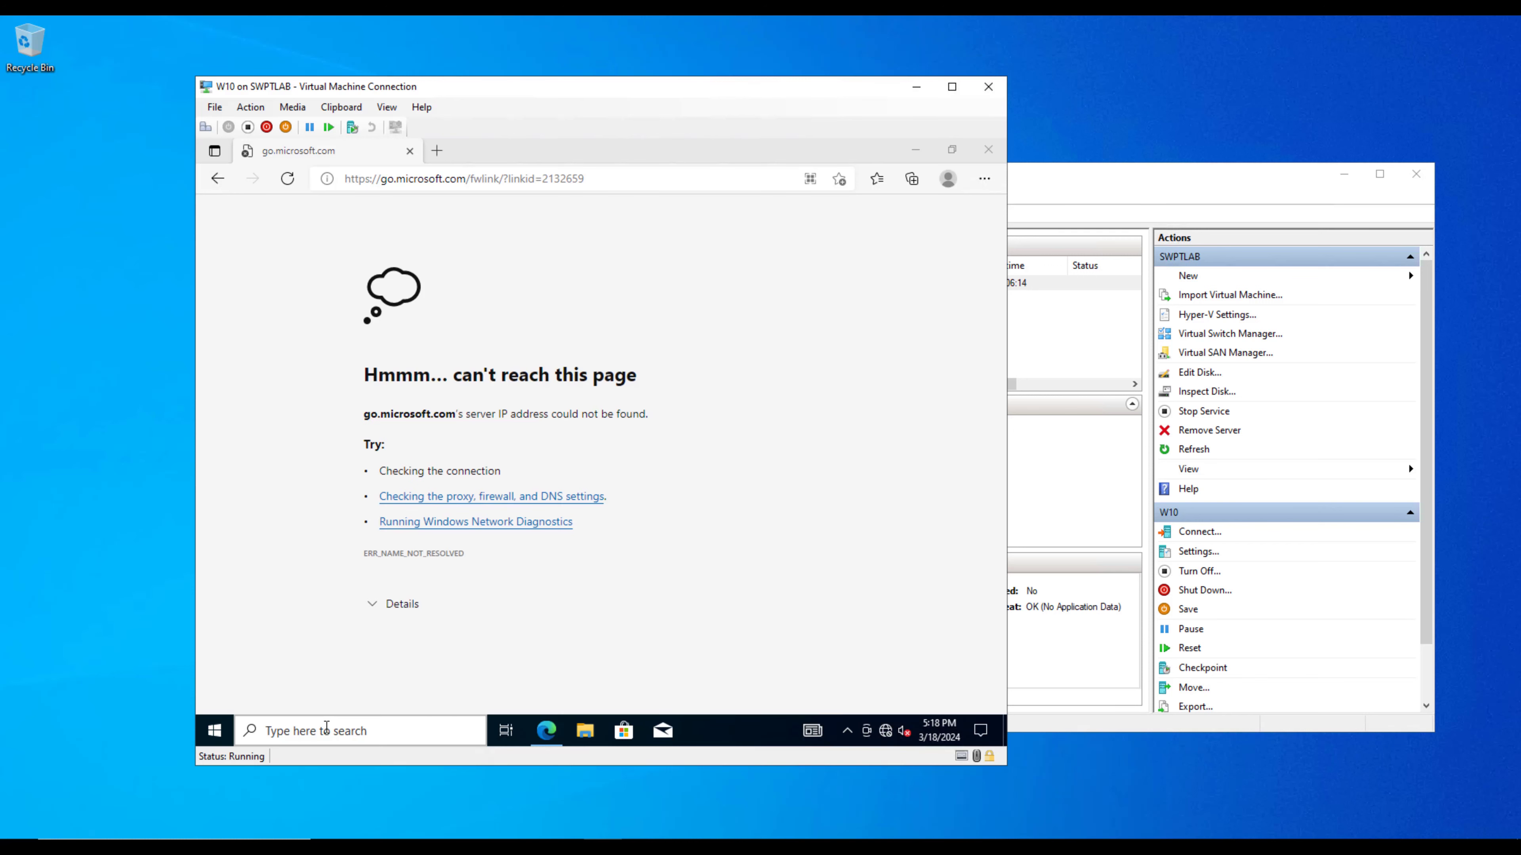
type("ipconfig /all")
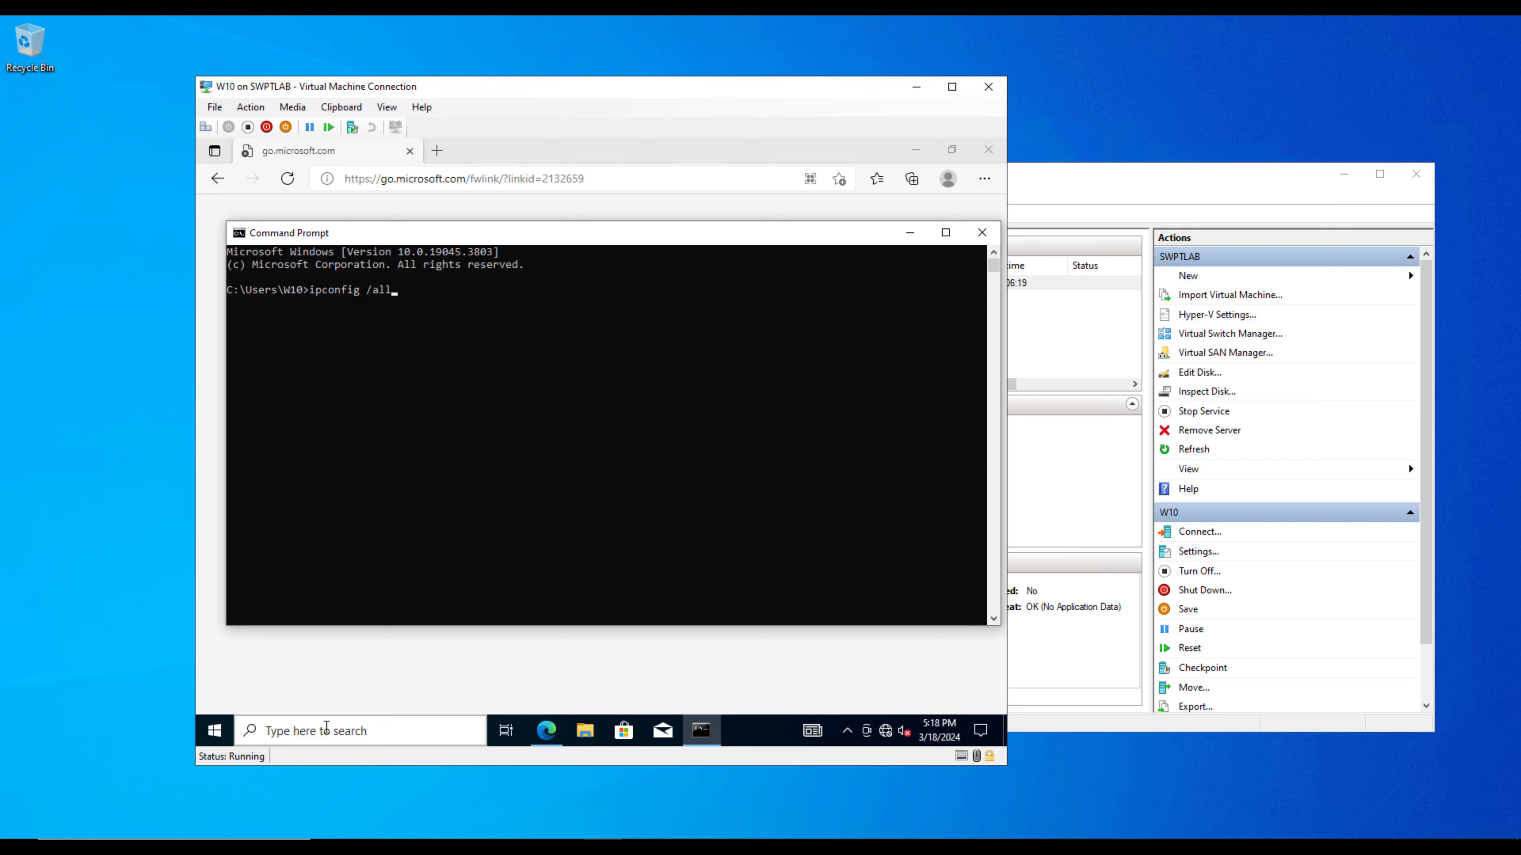
key("Return")
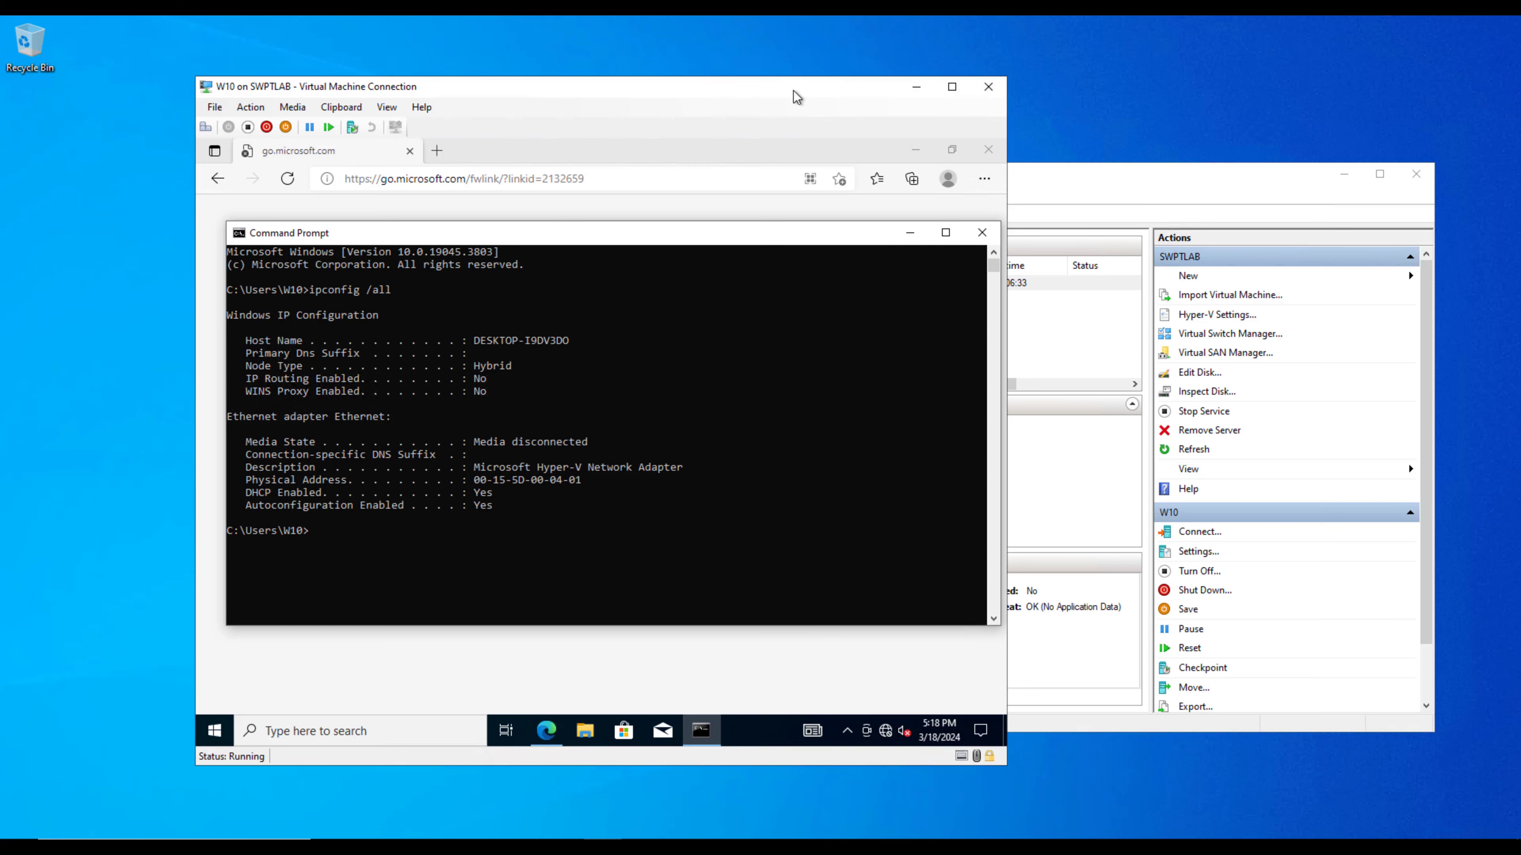
left_click_drag(798, 87, 1018, 91)
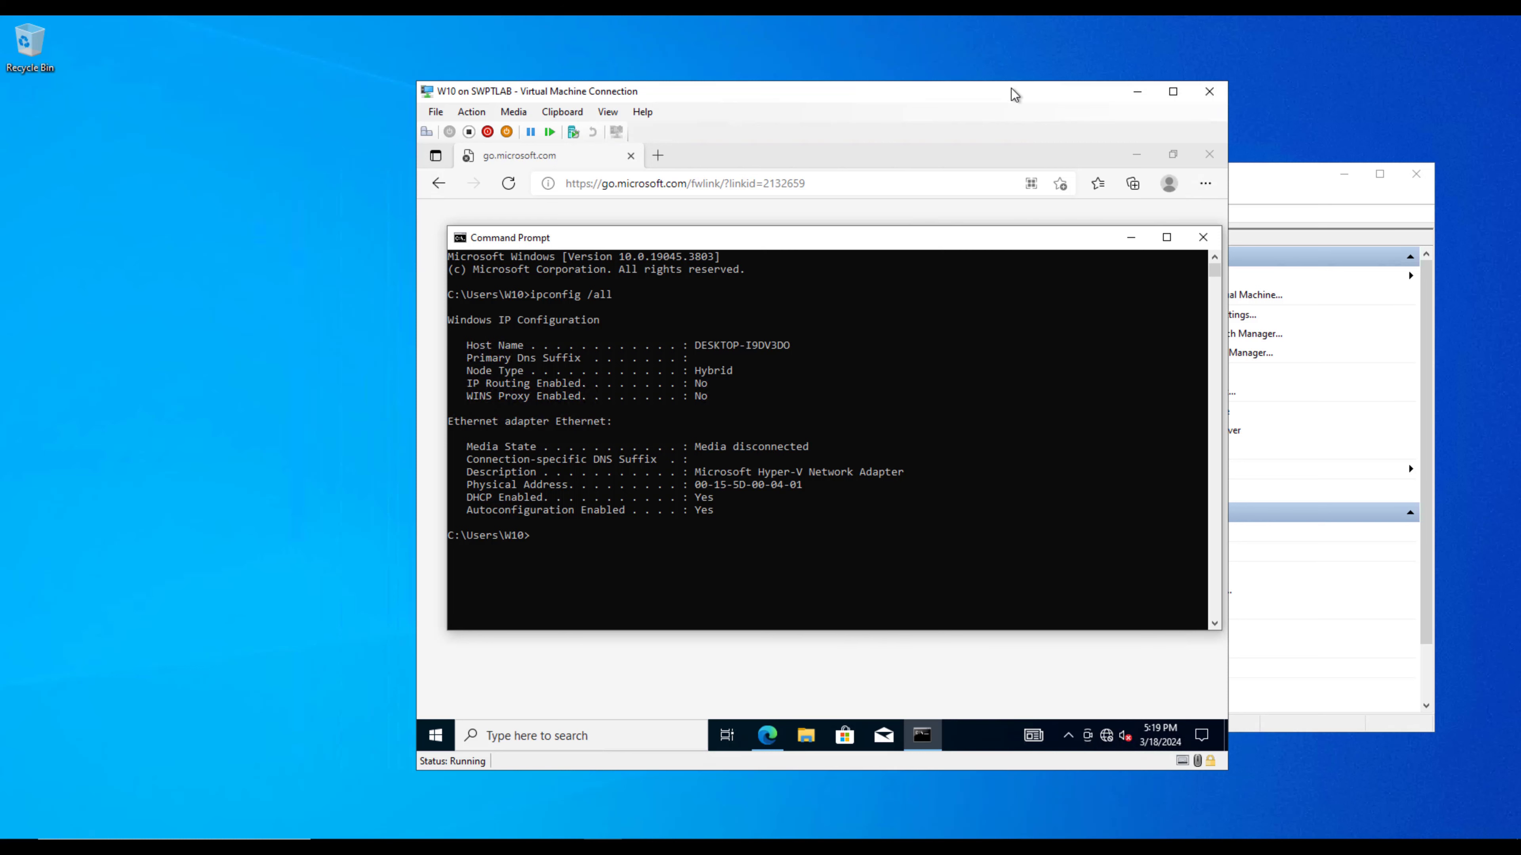
left_click_drag(962, 93, 867, 93)
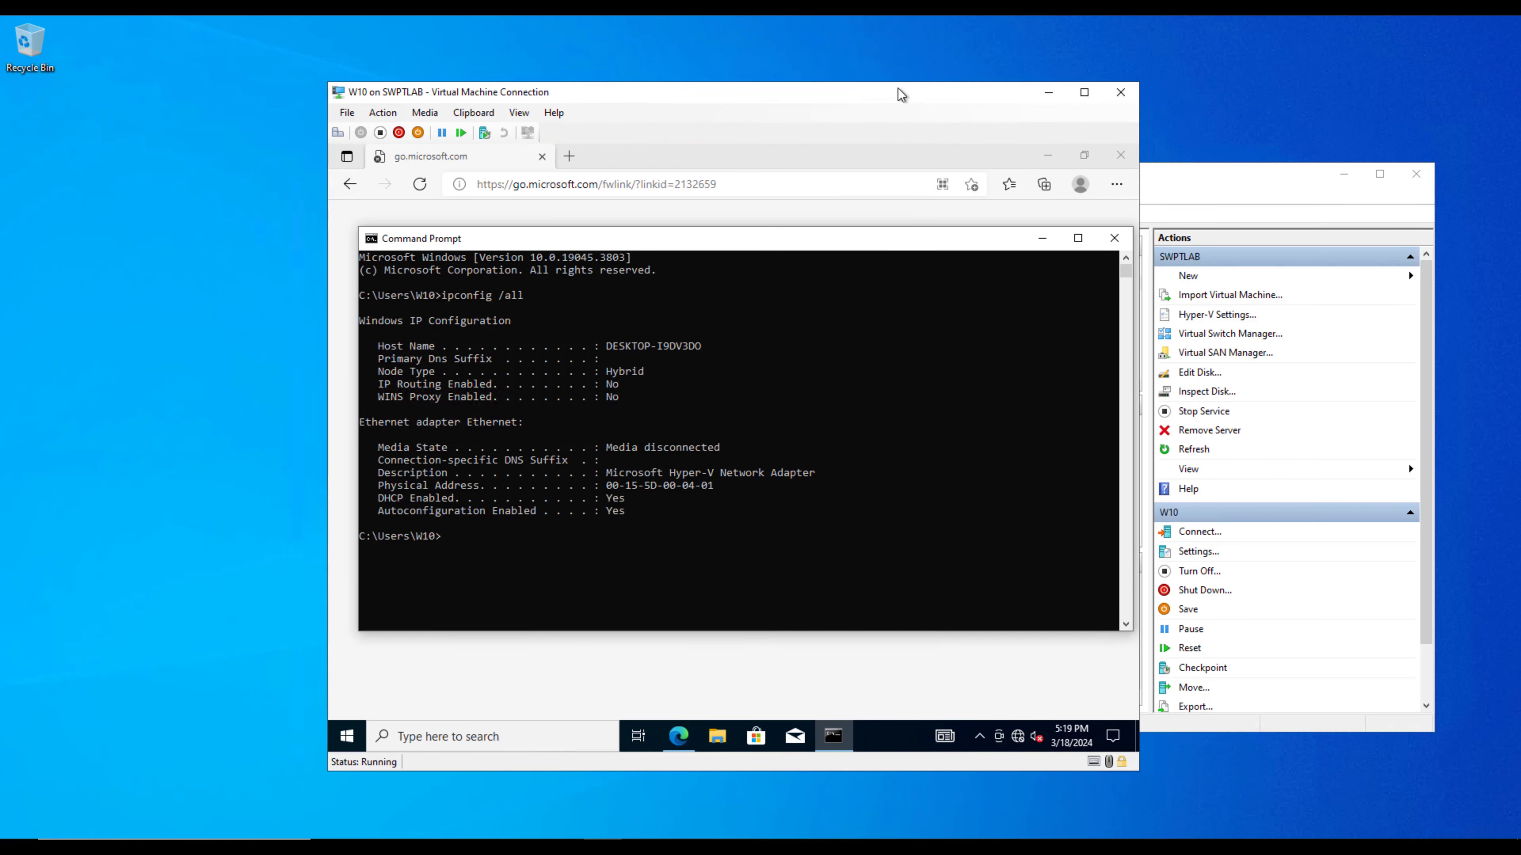
Step: Switch to Server Manager, open DHCP Manager for the SWPTLAB server, and minimize Server Manager
left_click(1275, 174)
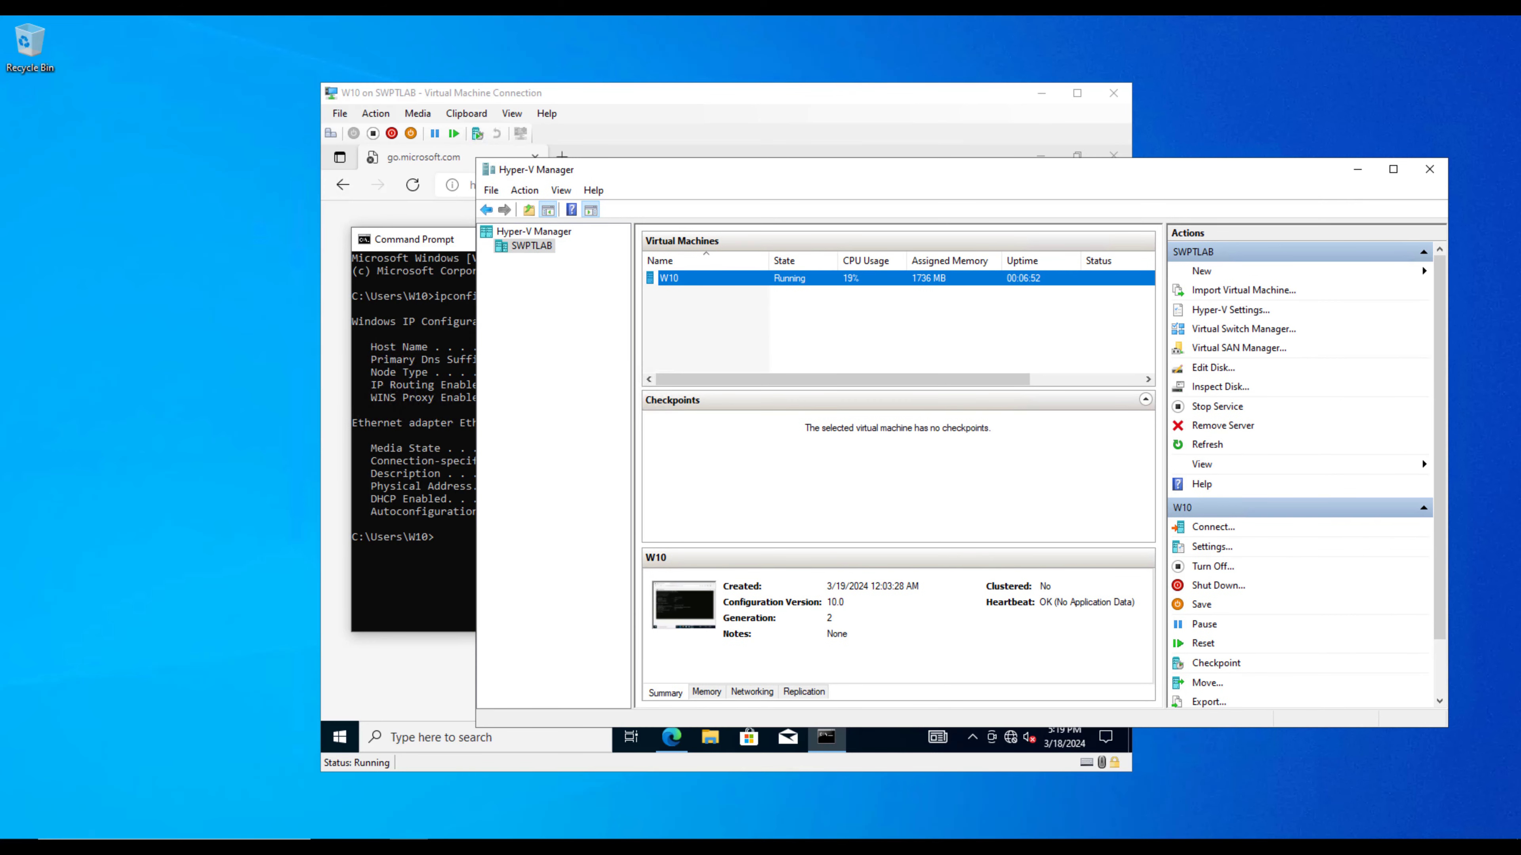
key("alt+Tab")
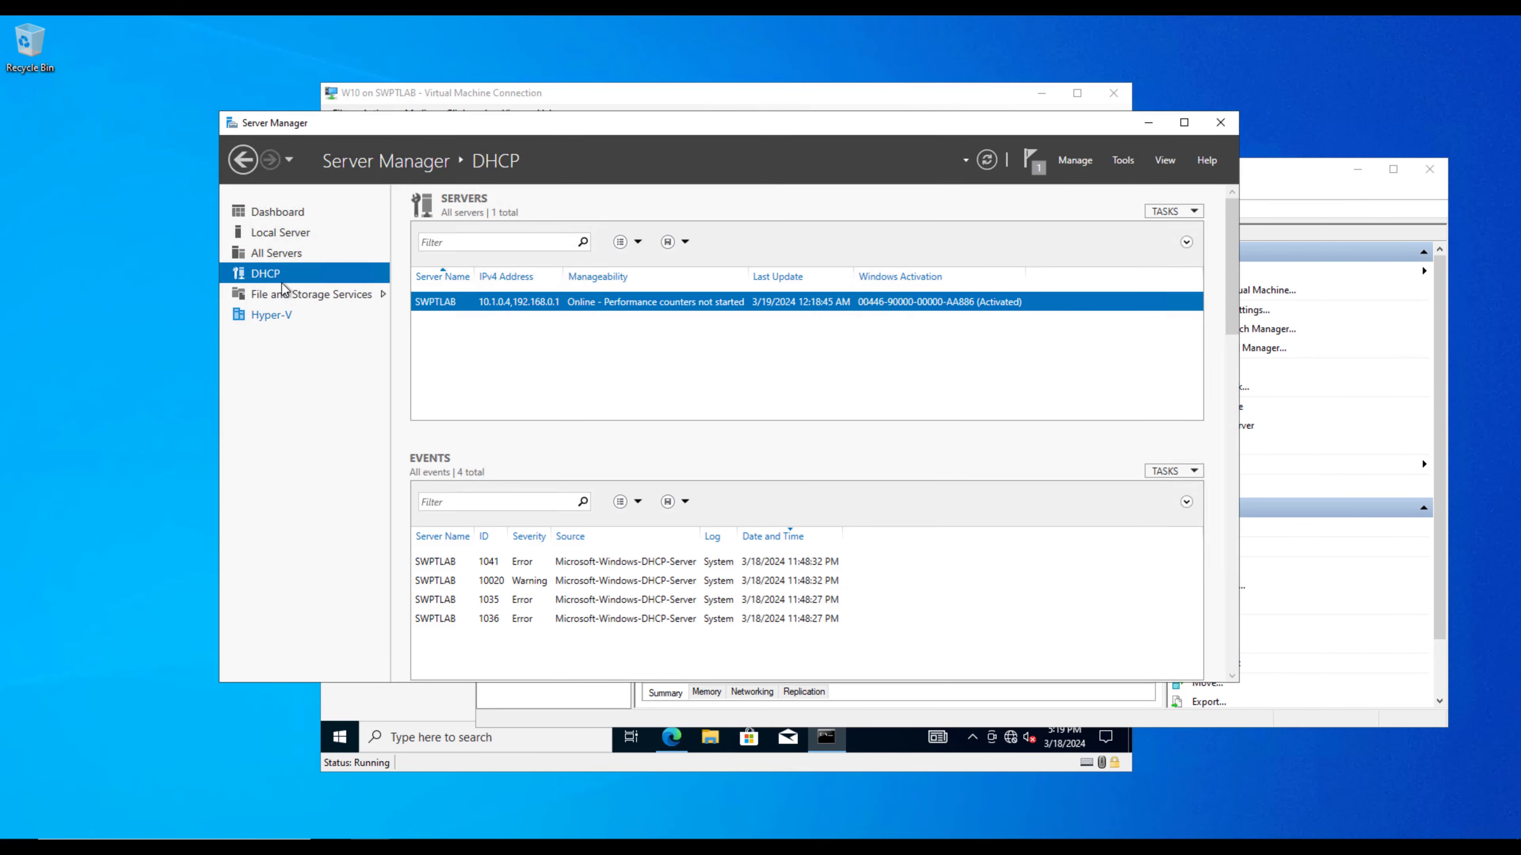
right_click(496, 307)
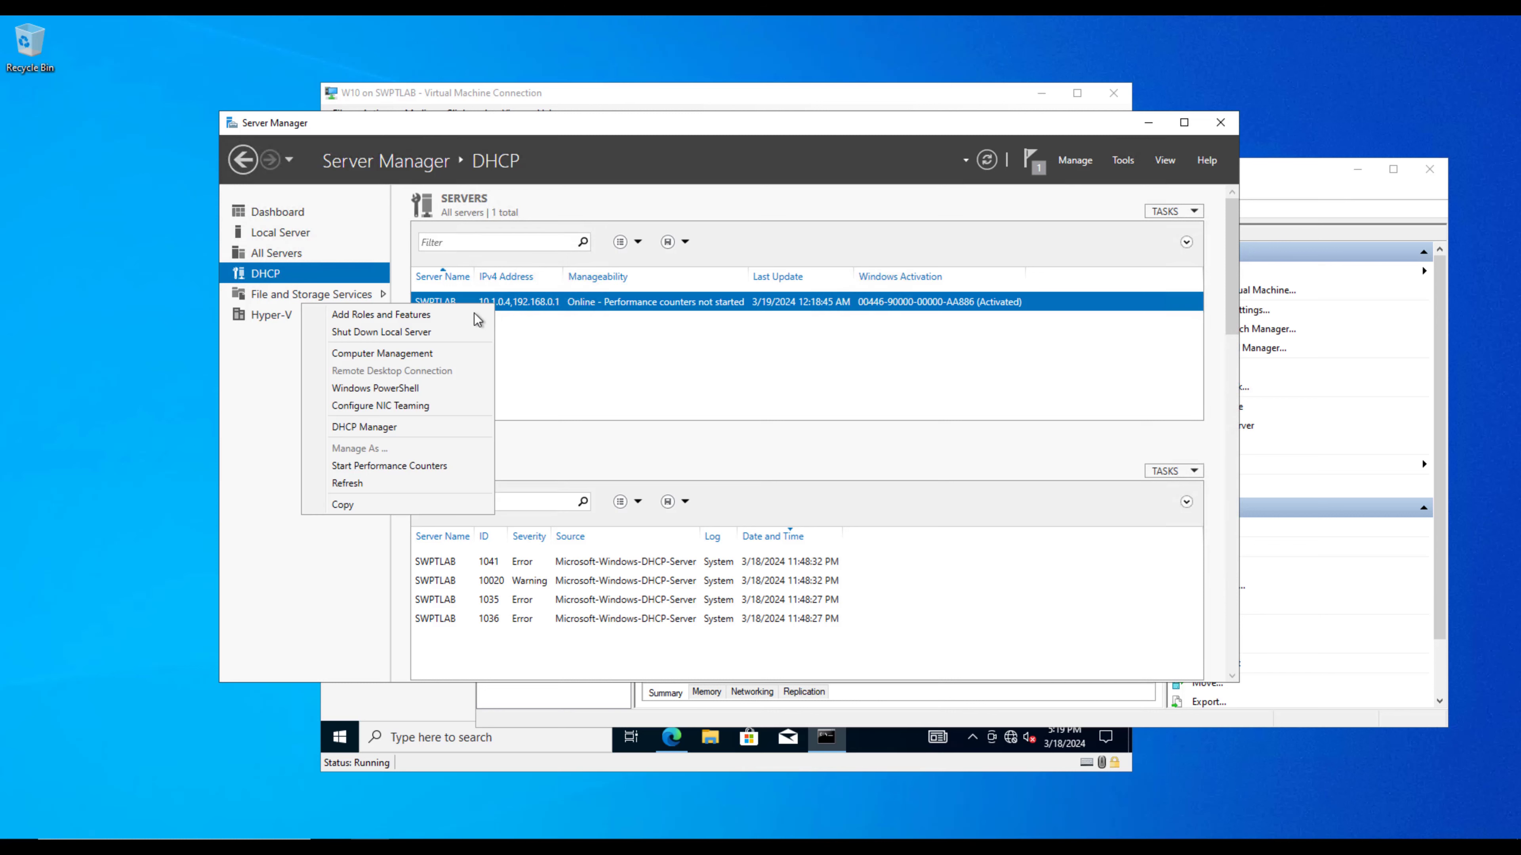
left_click(406, 433)
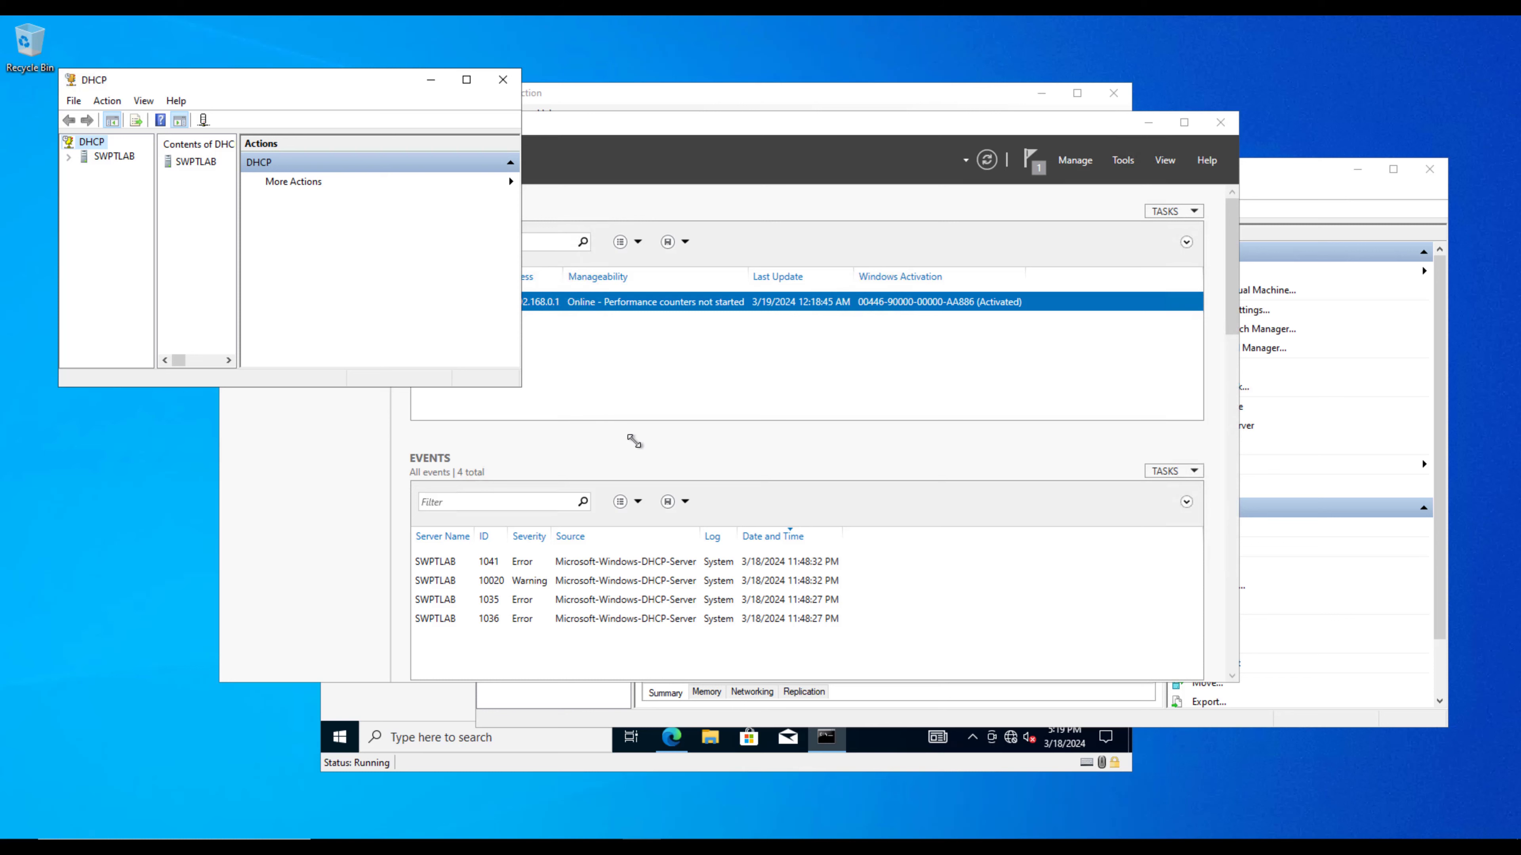
left_click(1147, 122)
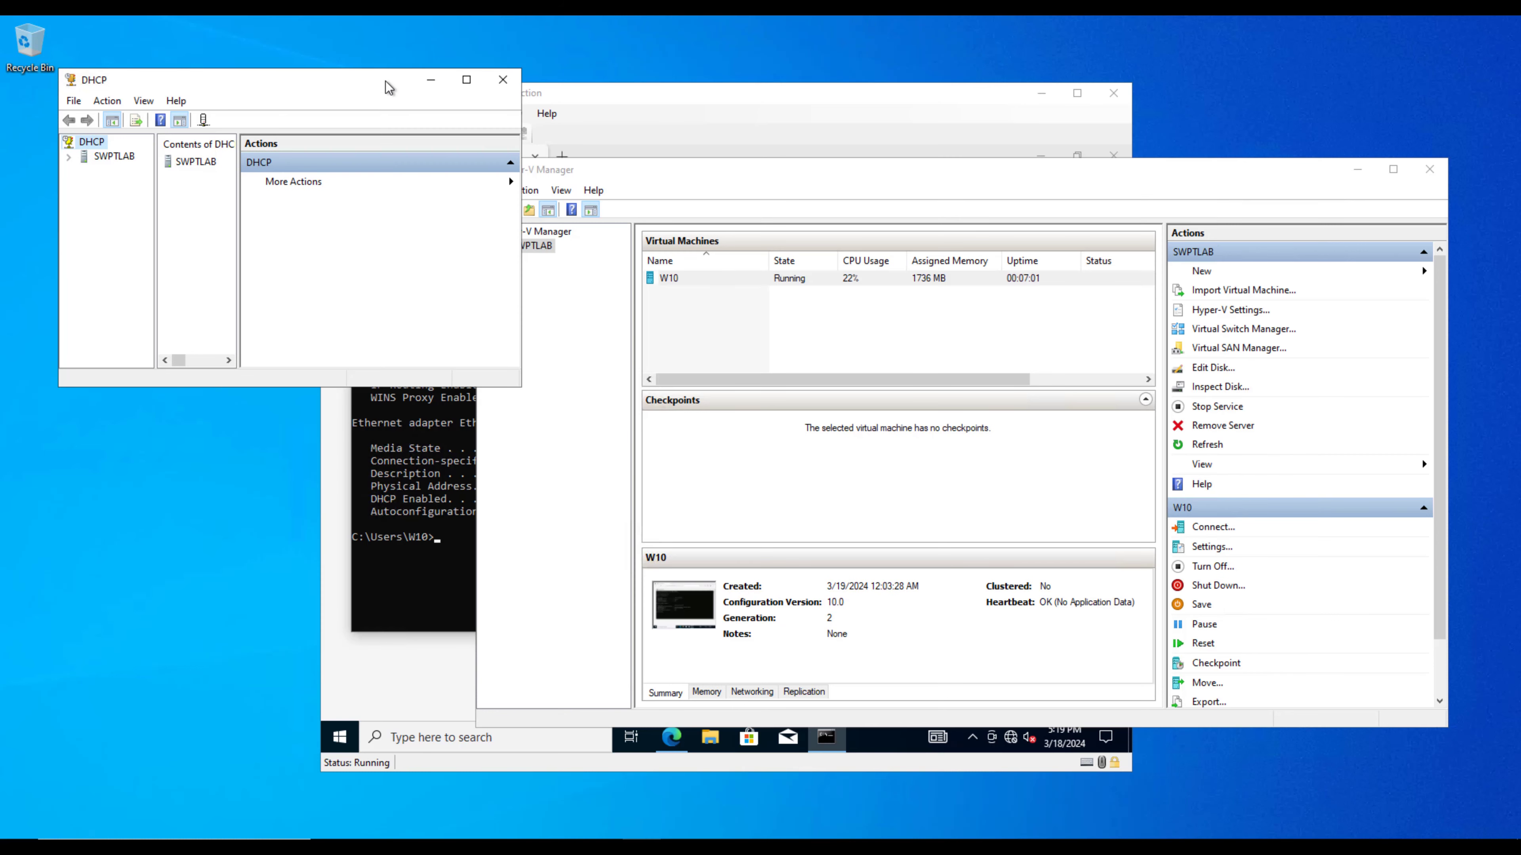
Step: Enlarge the DHCP console window, expand SWPTLAB down to its IPv4 node, and widen the console tree
left_click_drag(384, 81, 700, 154)
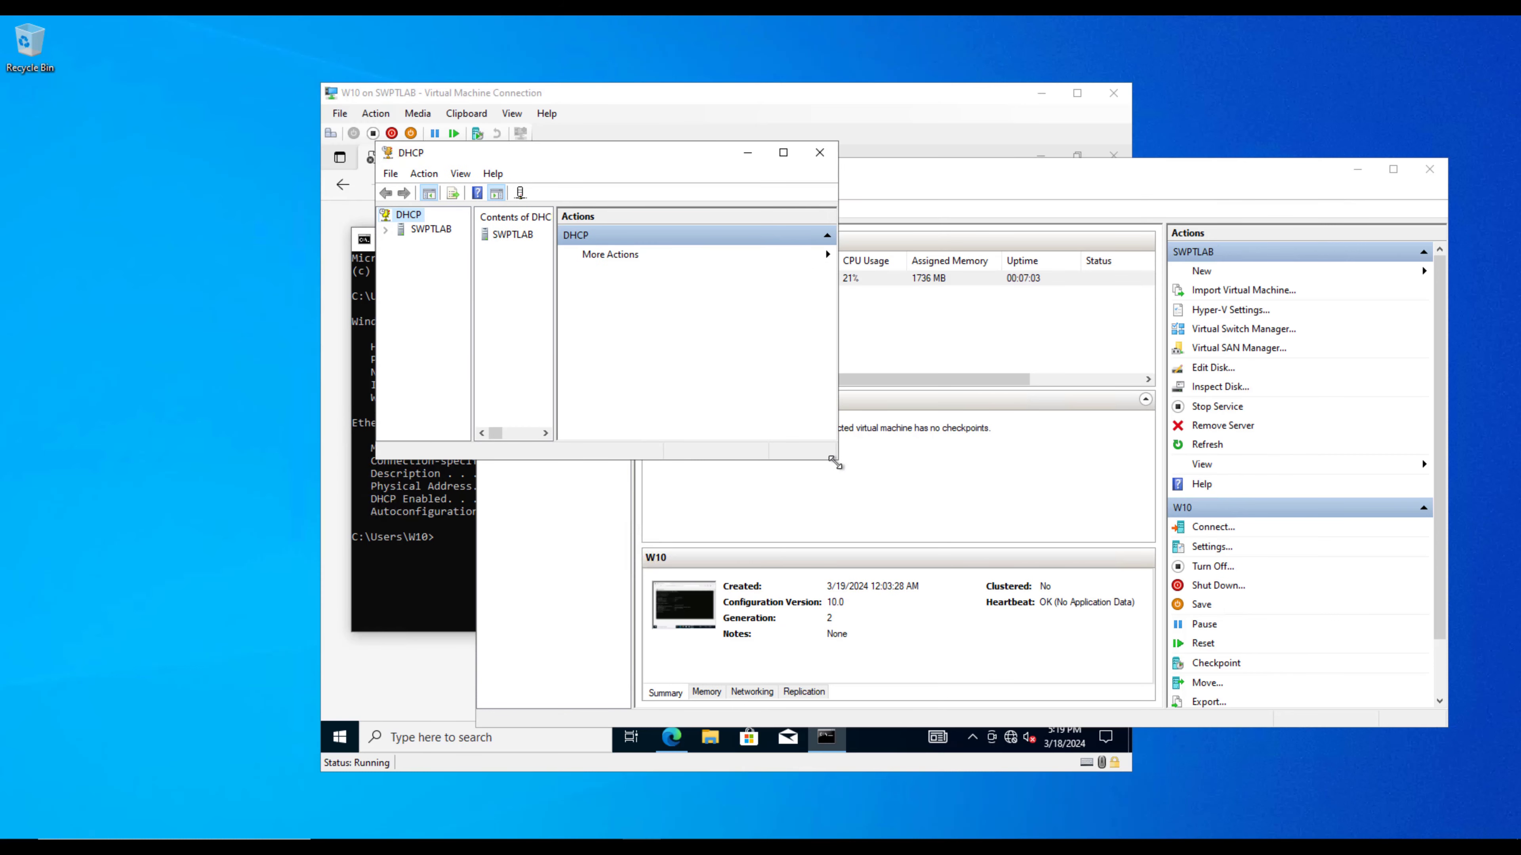
left_click_drag(835, 458, 1285, 666)
left_click(385, 230)
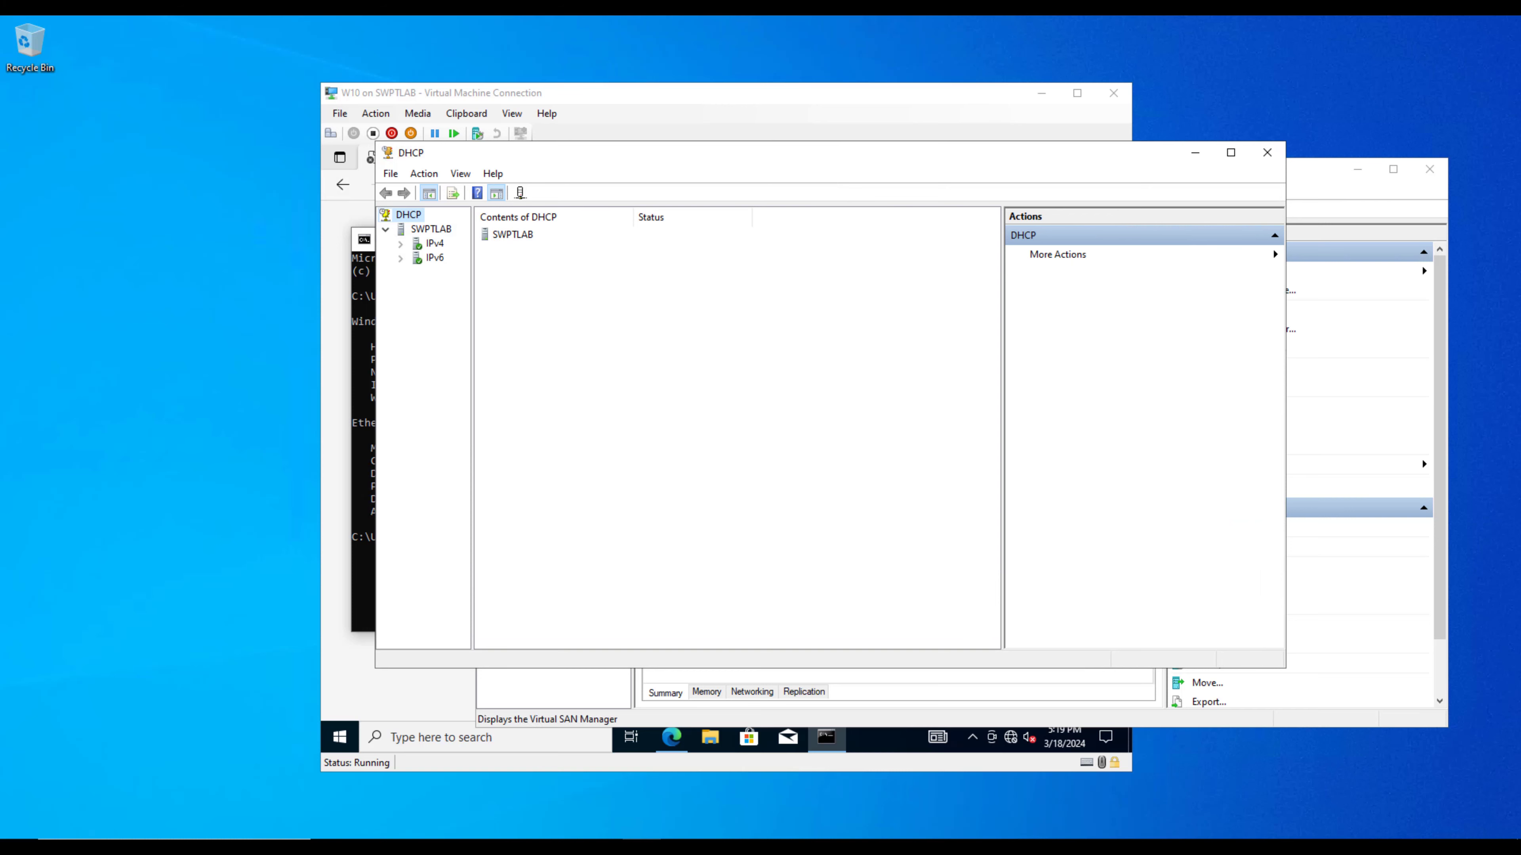
double_click(433, 245)
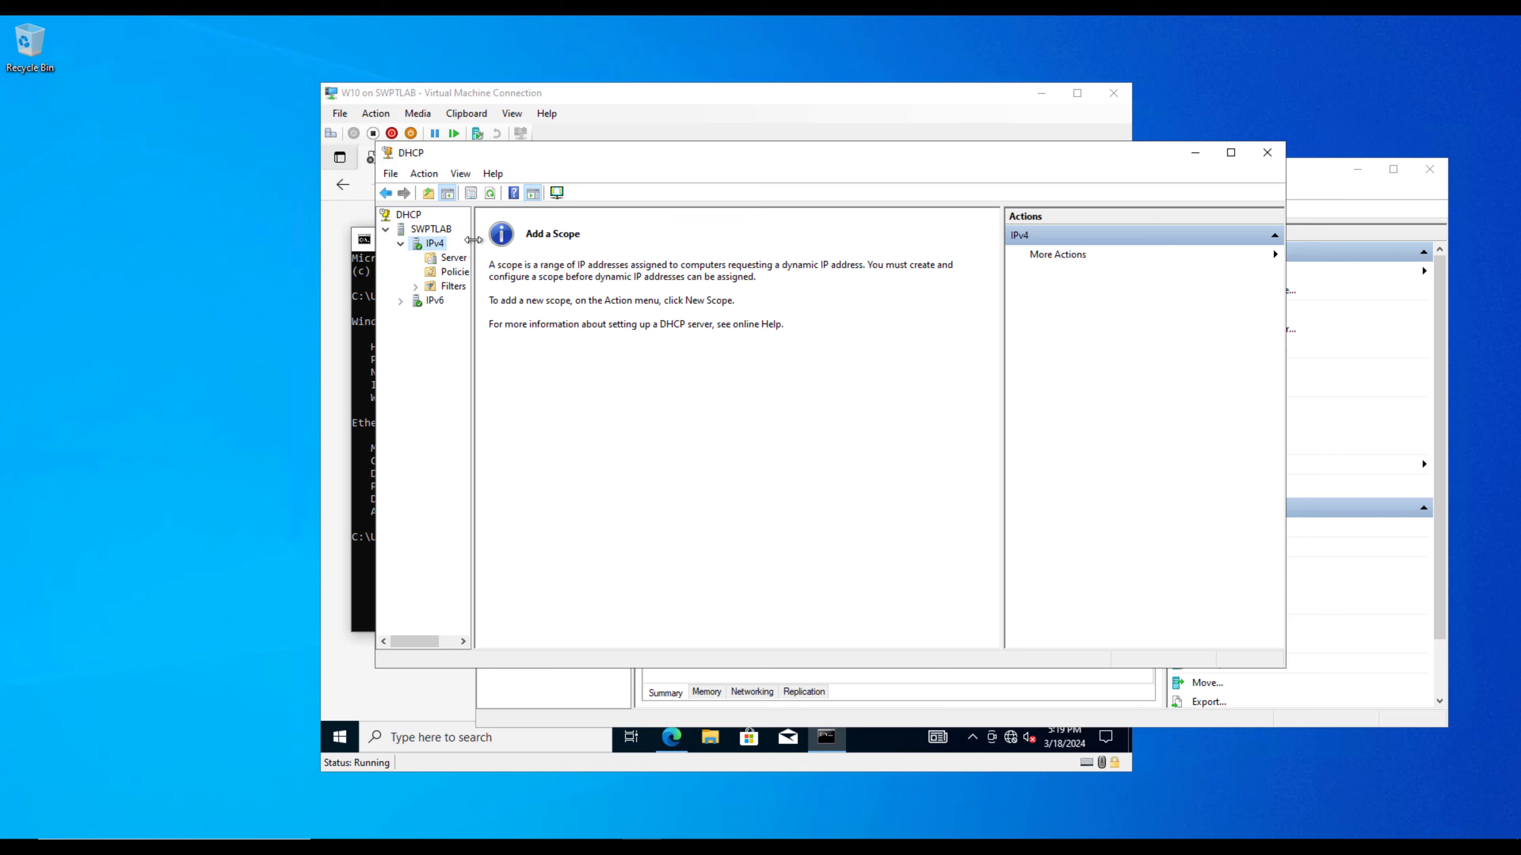
left_click_drag(473, 247, 542, 238)
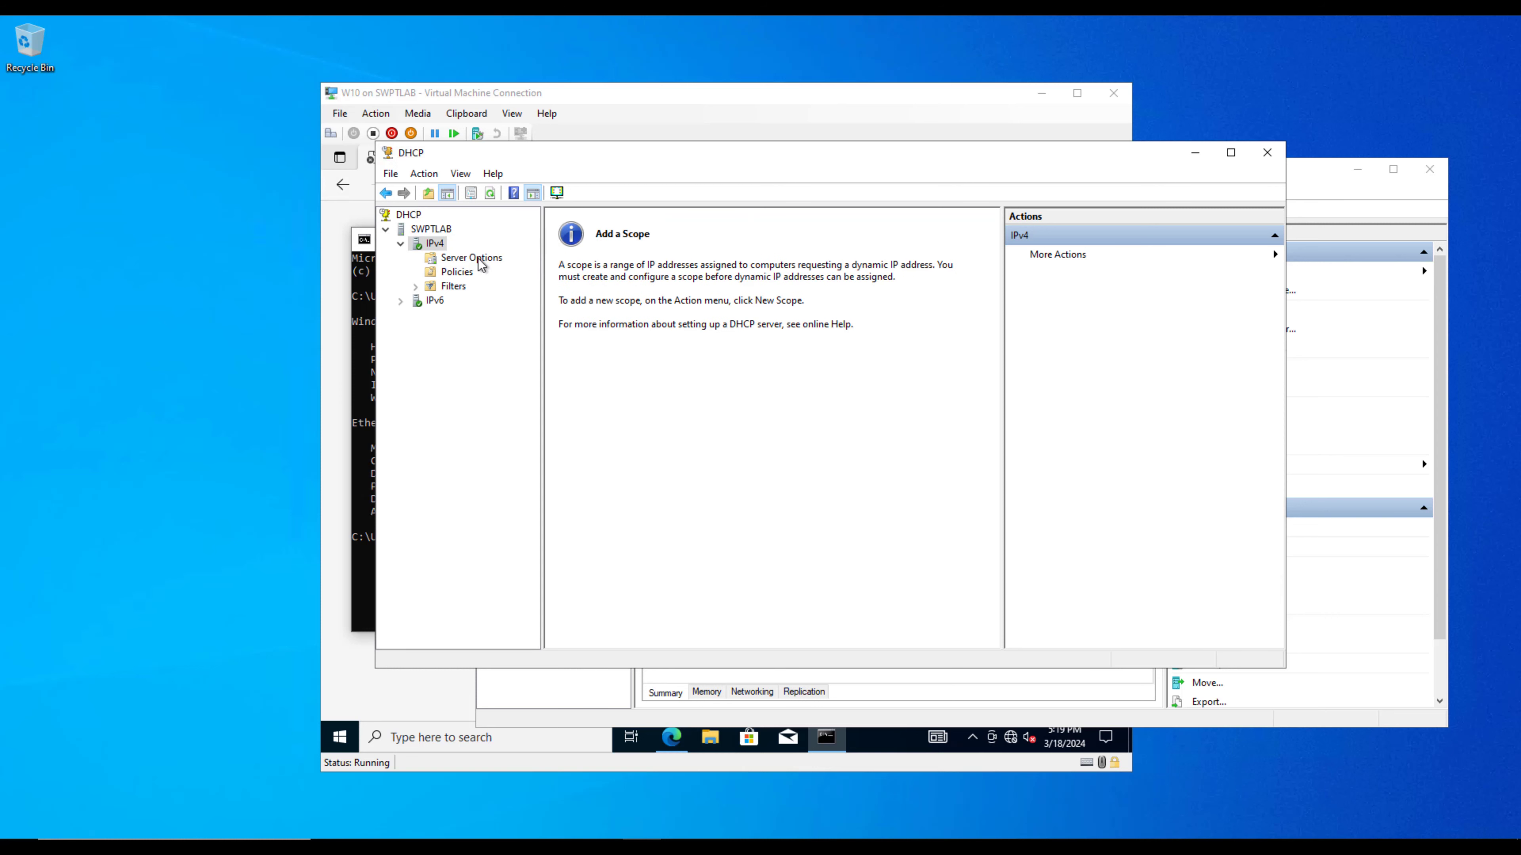
Step: Start a new DHCP scope under IPv4 and name it SWPTLAB
right_click(432, 247)
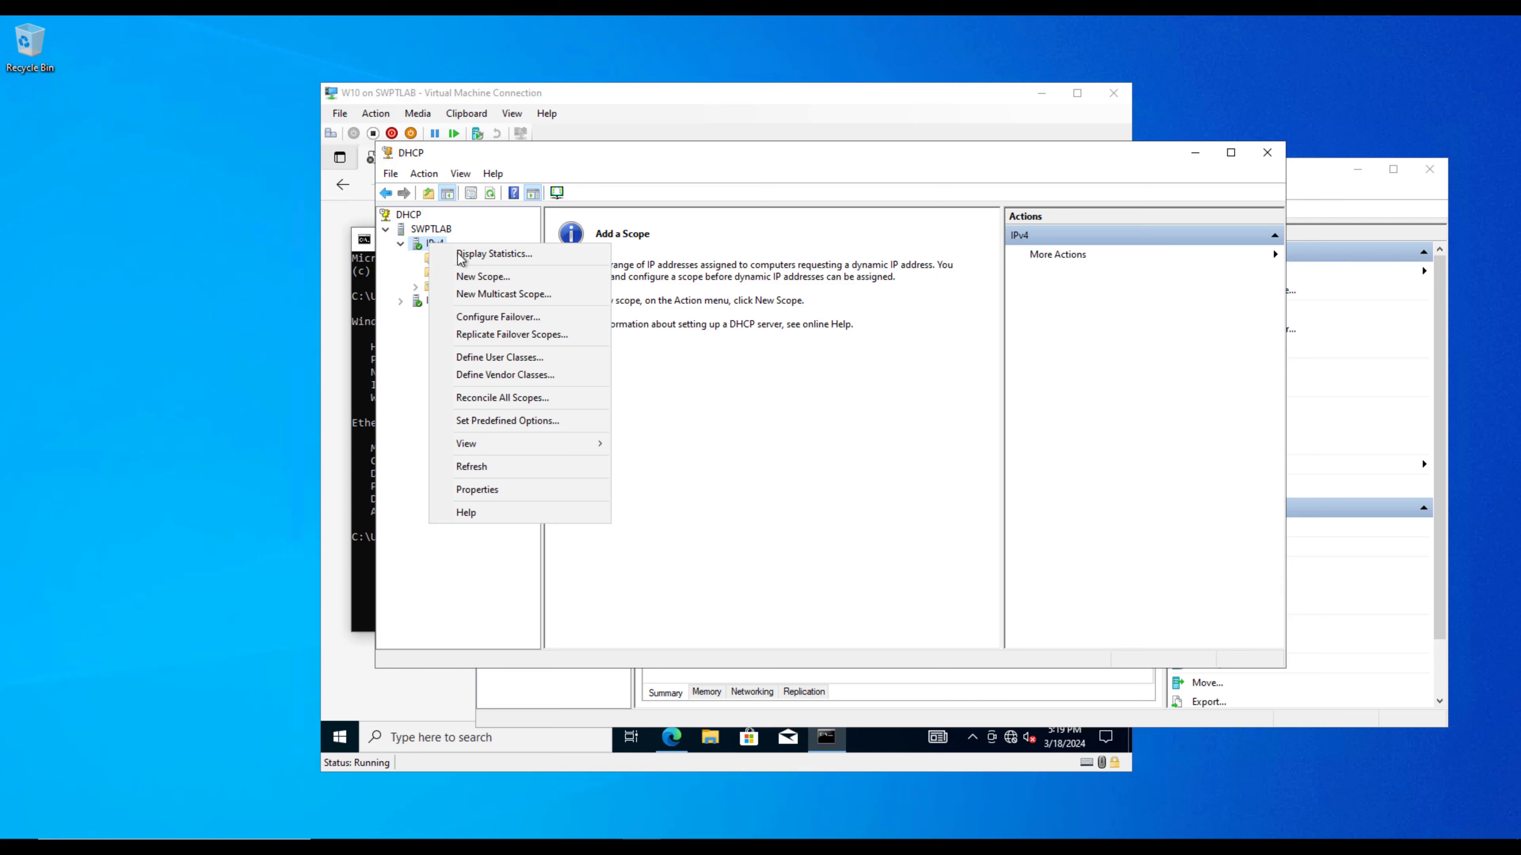
left_click(483, 276)
left_click(931, 557)
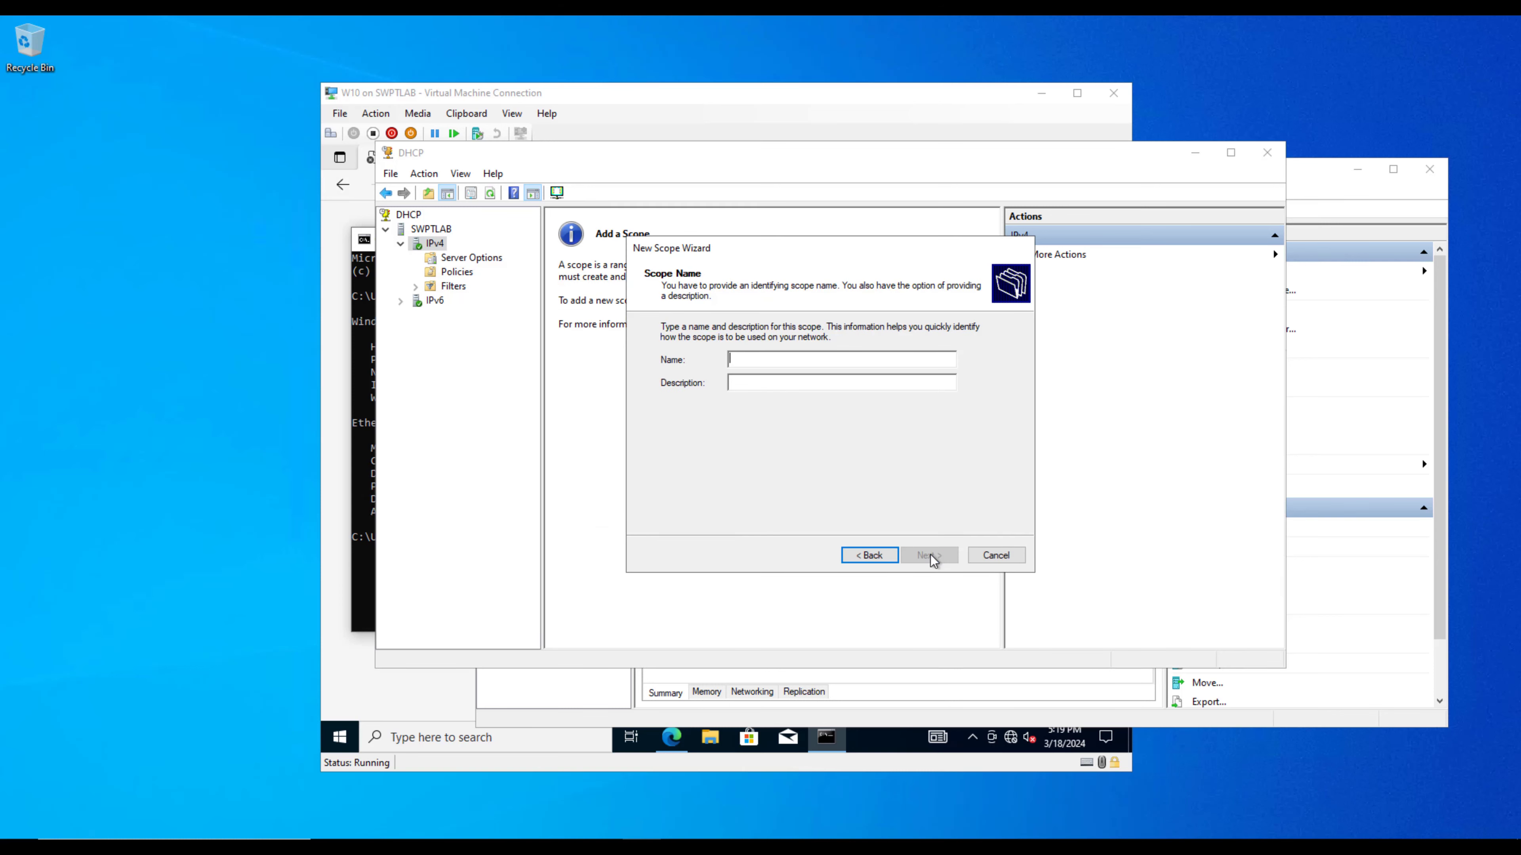
type("SWPTLAB")
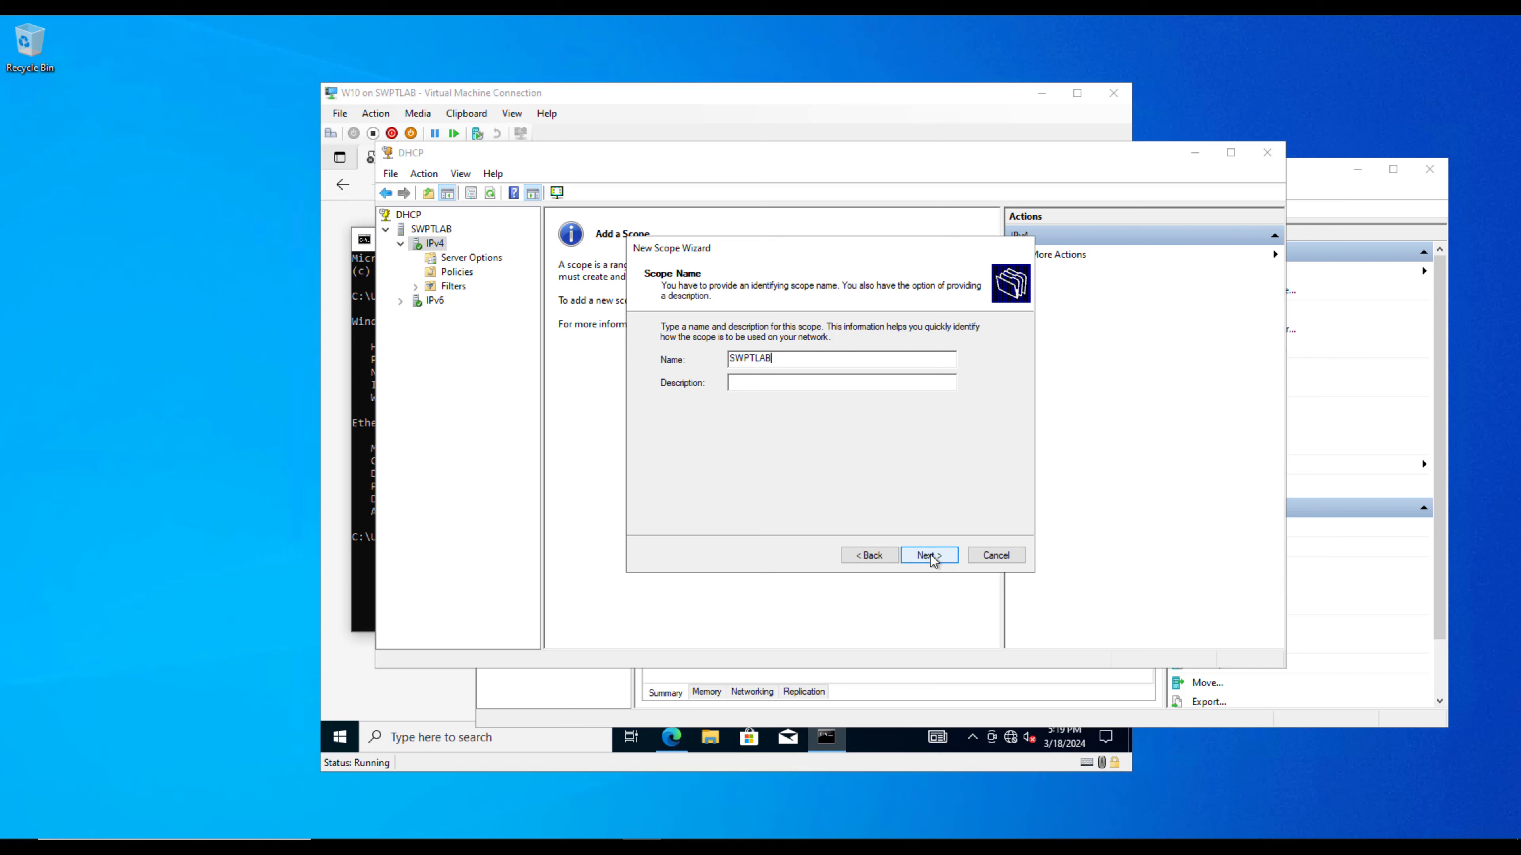
left_click(929, 555)
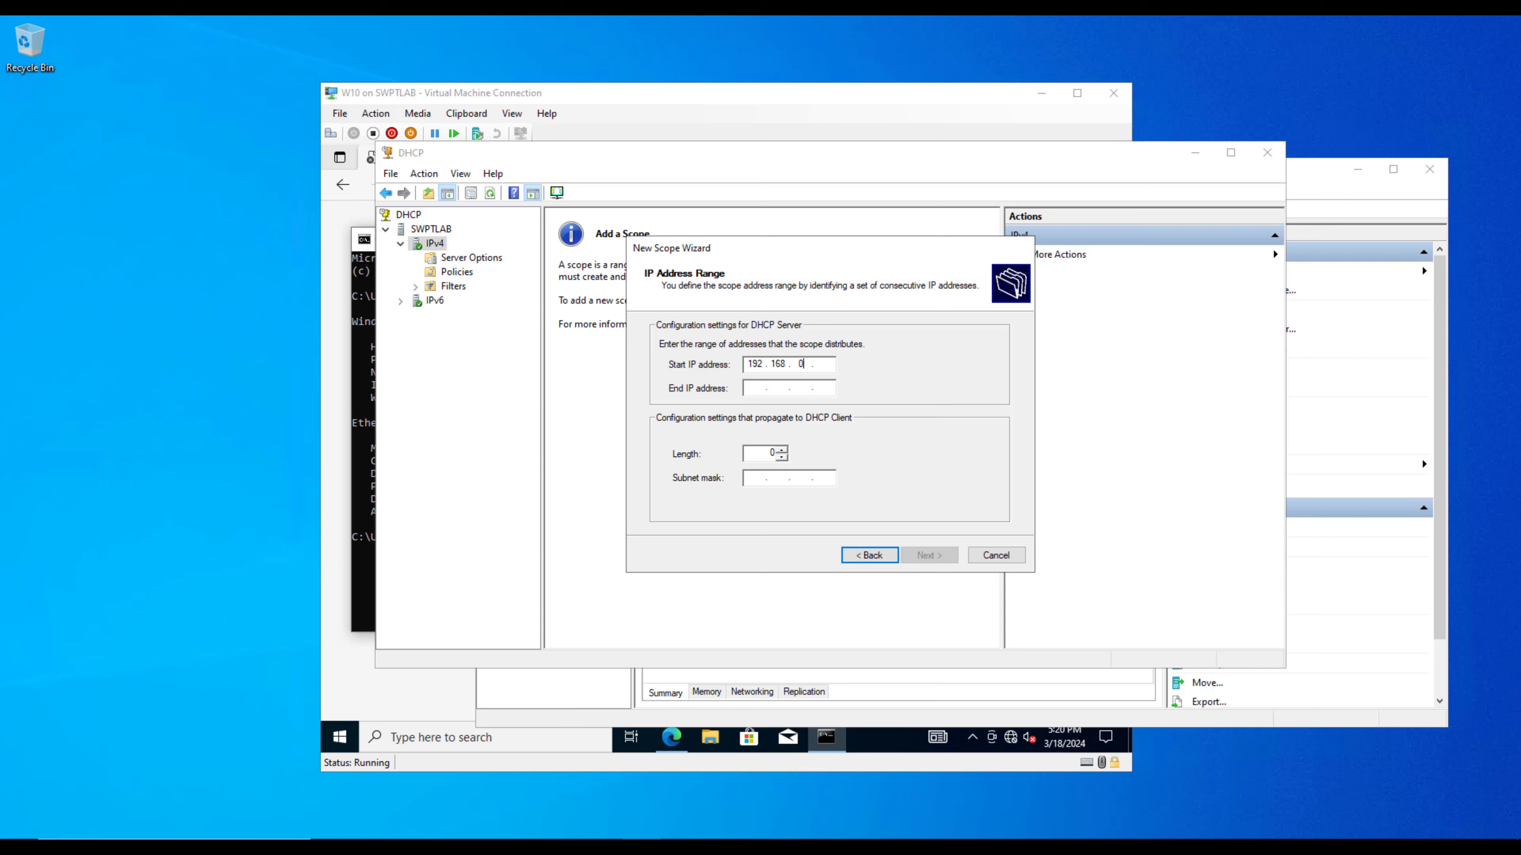
Step: Set the scope's address range from 192.168.0.100 to 192.168.0.200, keeping the subnet mask 255.255.255.0
type("100")
key("Tab")
type("19")
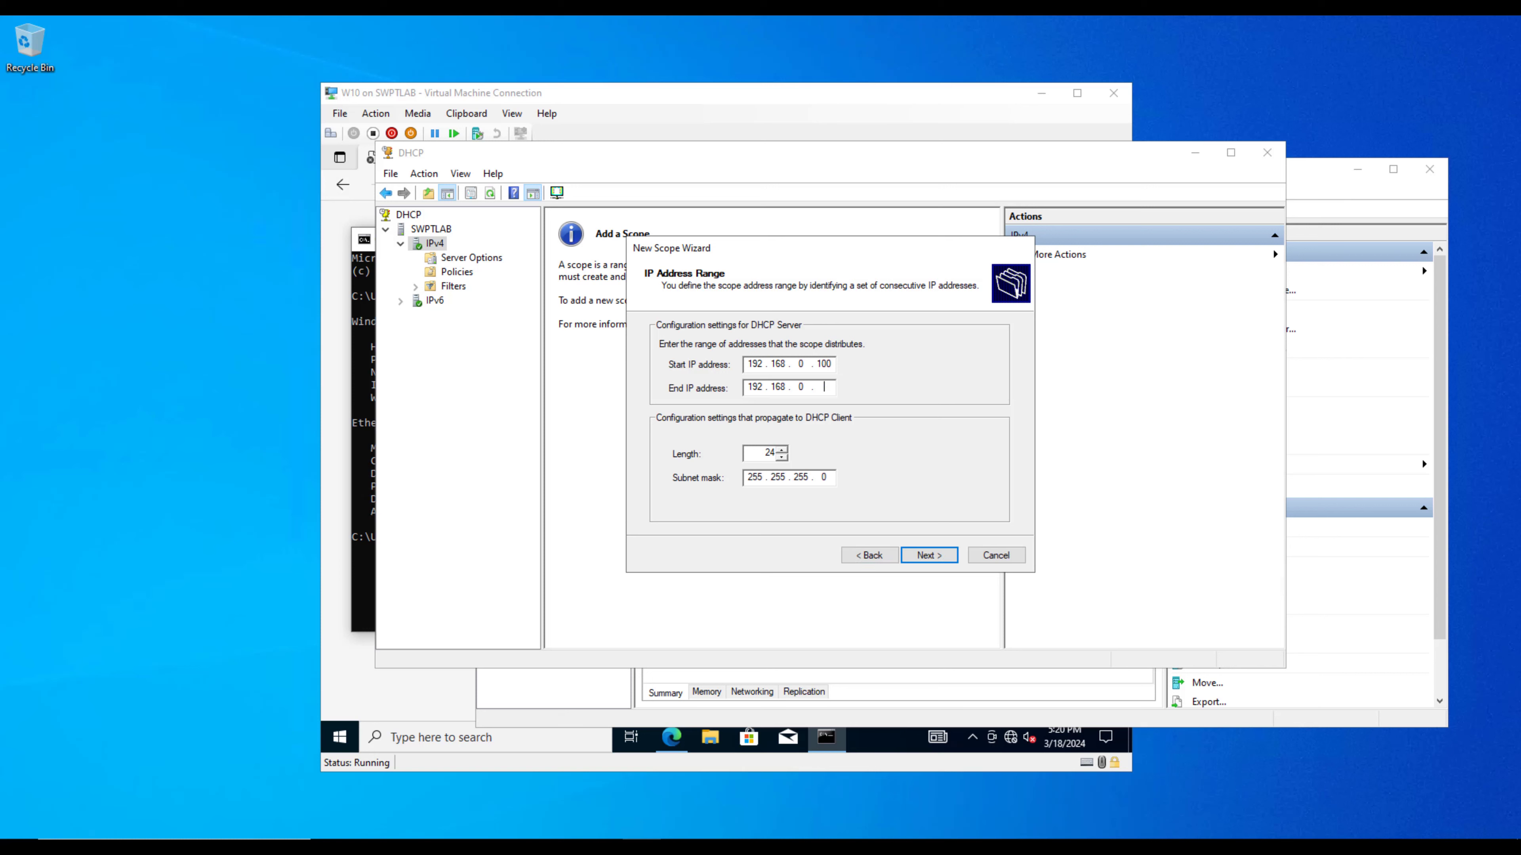
type("2 . 168 . 0 . 200")
left_click(929, 556)
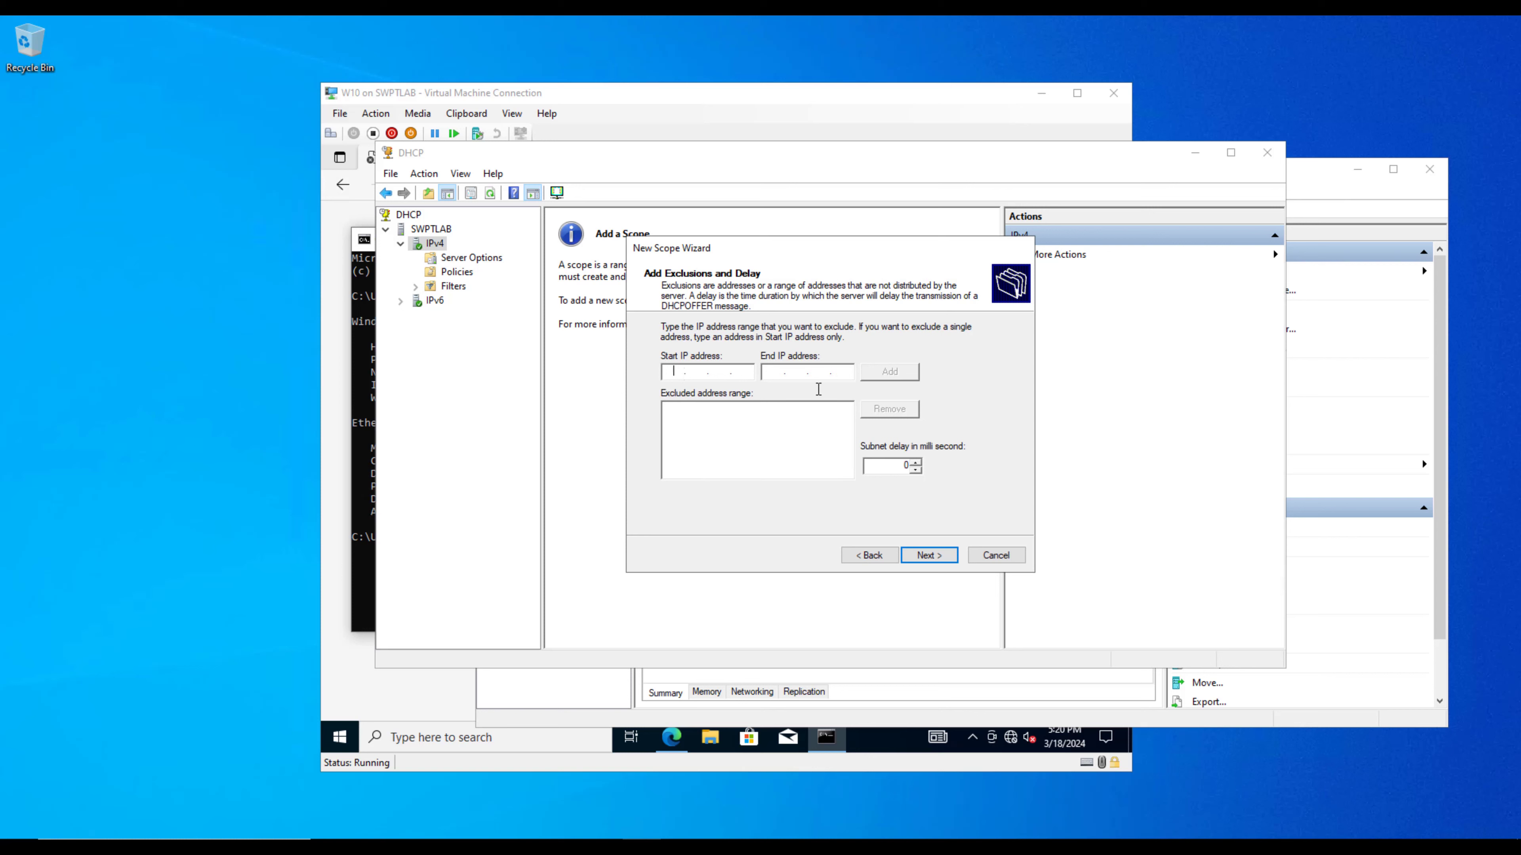
left_click(870, 556)
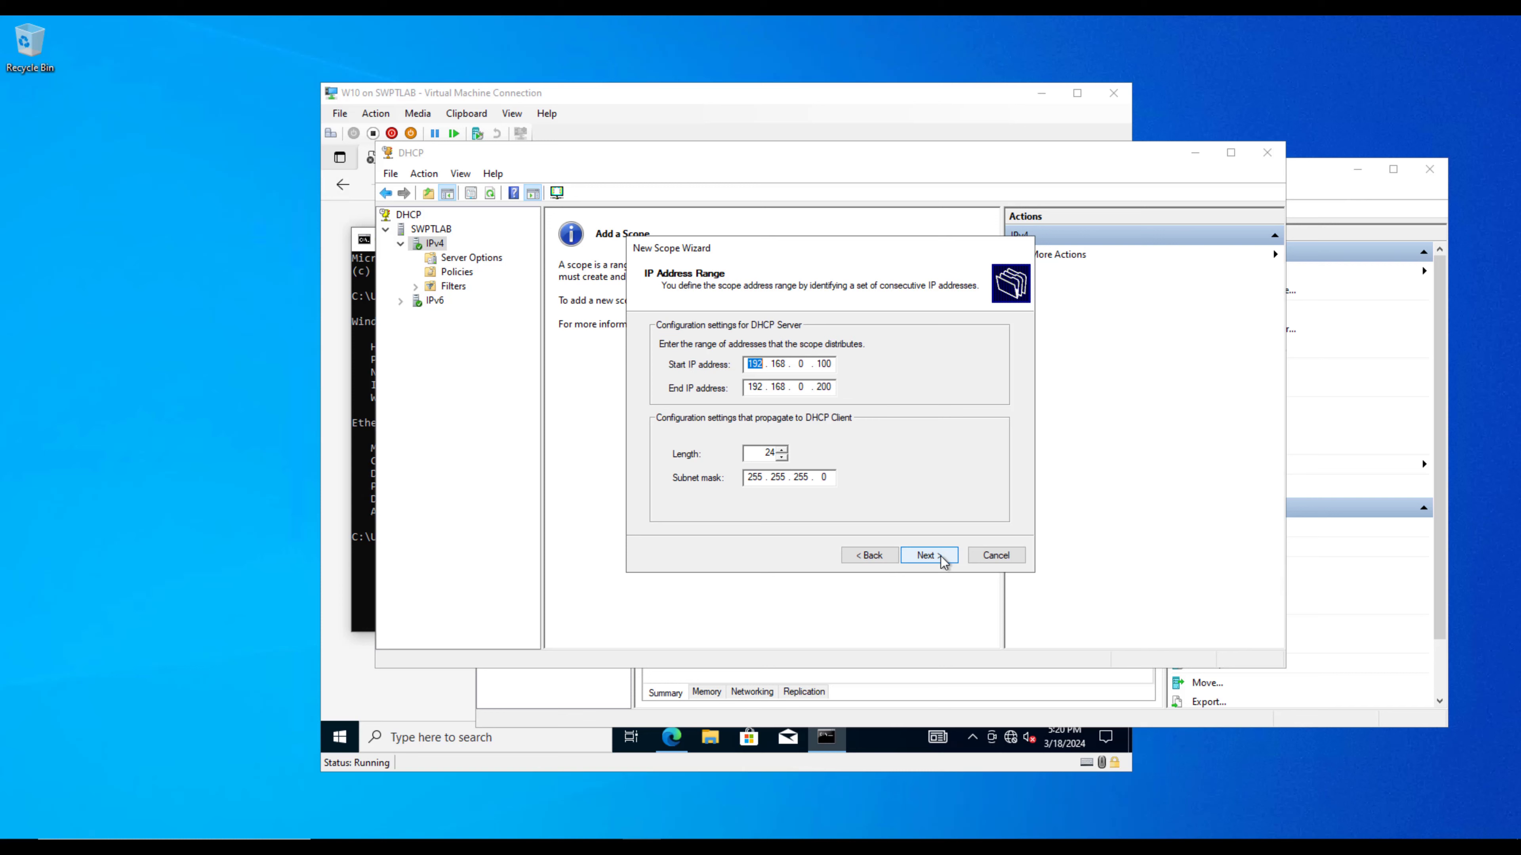
left_click(930, 556)
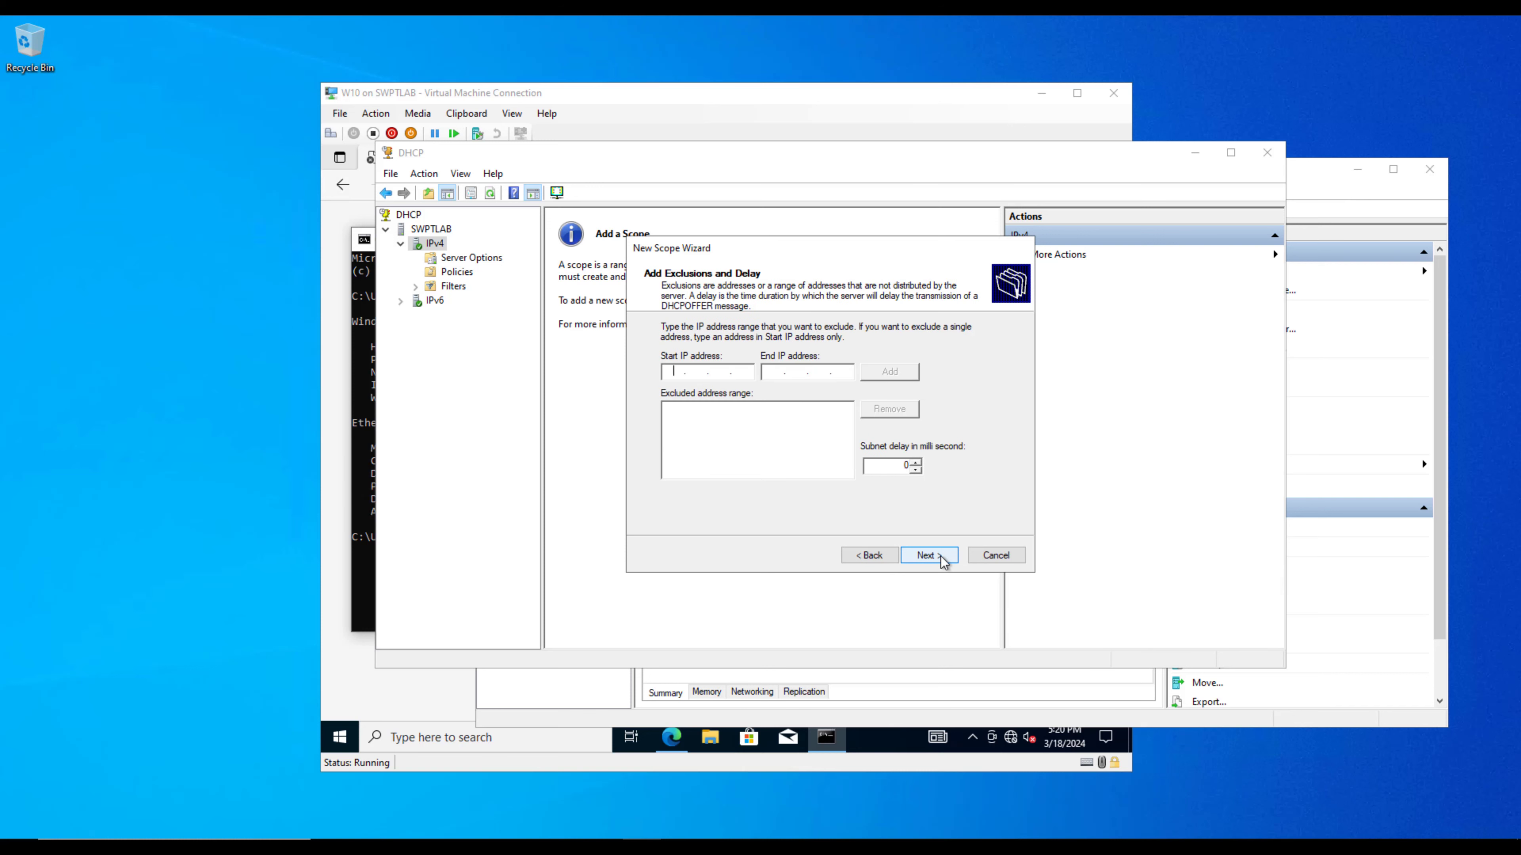
Step: Leave the scope without exclusions or subnet delay and accept the default lease duration
left_click(929, 556)
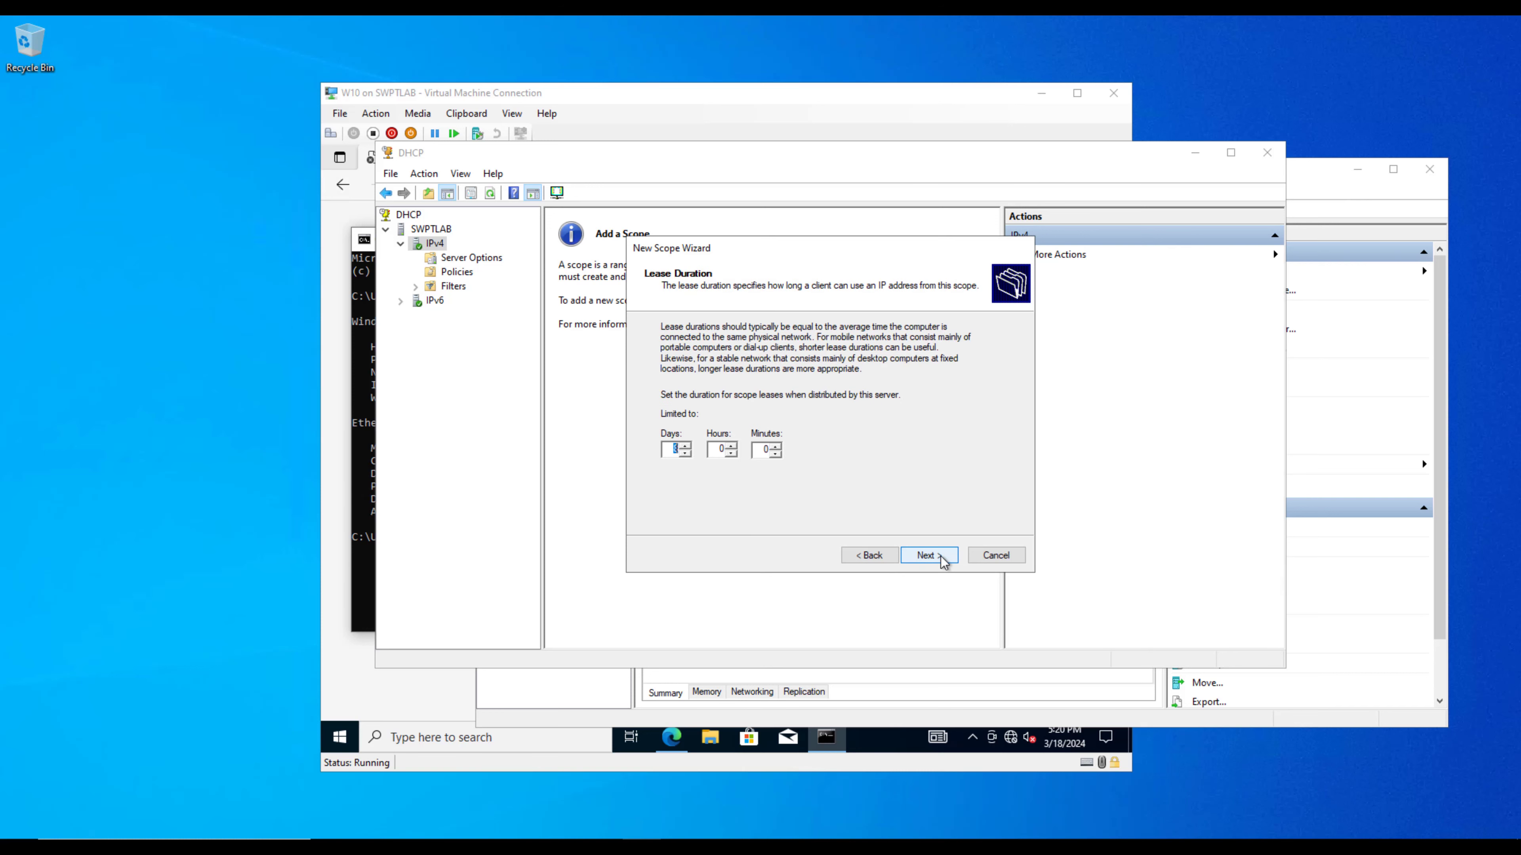
left_click(876, 558)
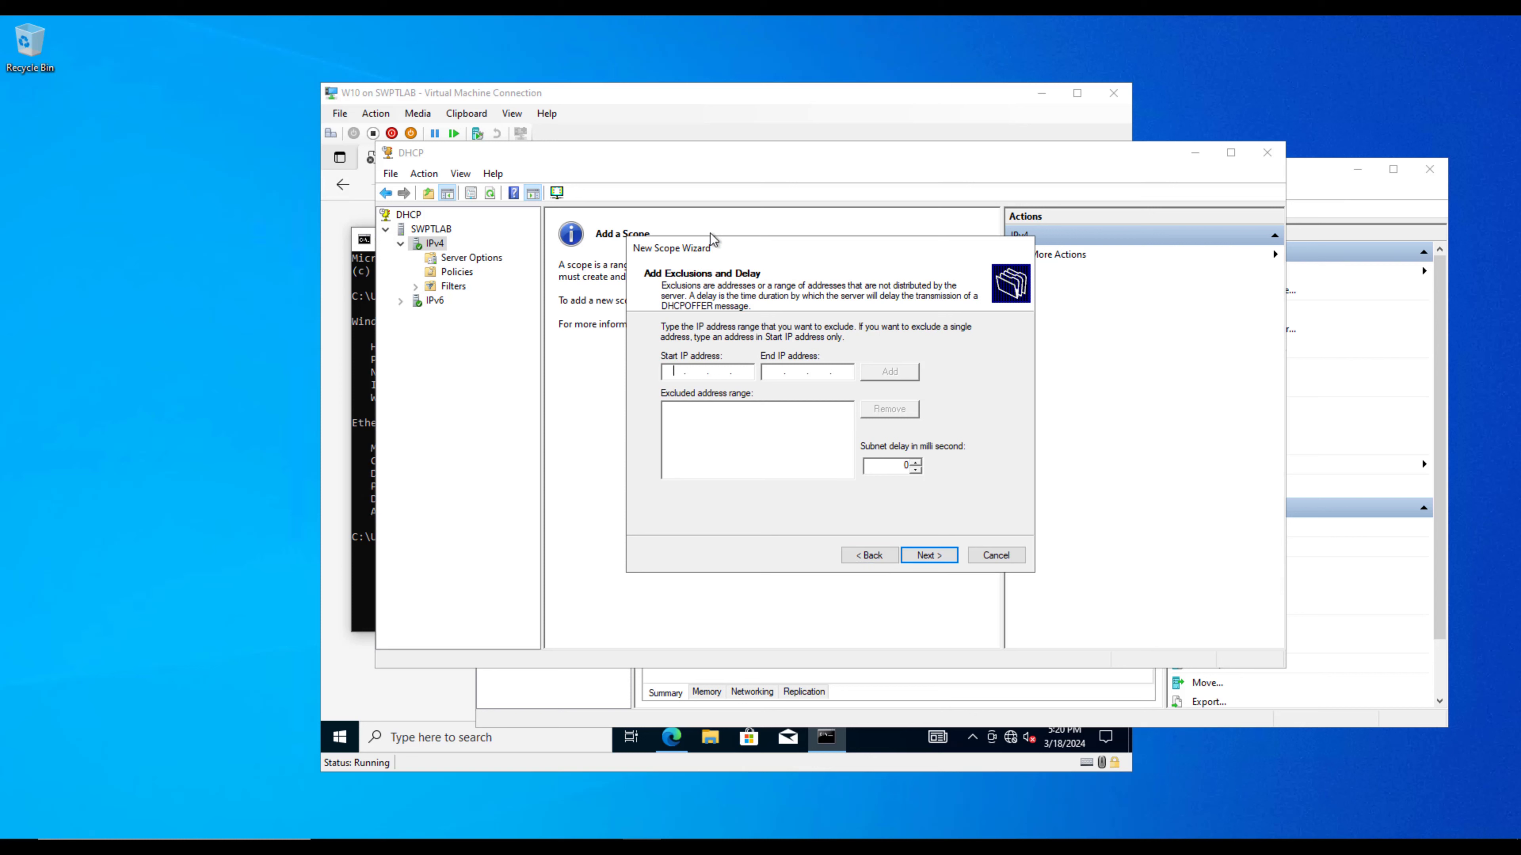
left_click(929, 556)
left_click(929, 559)
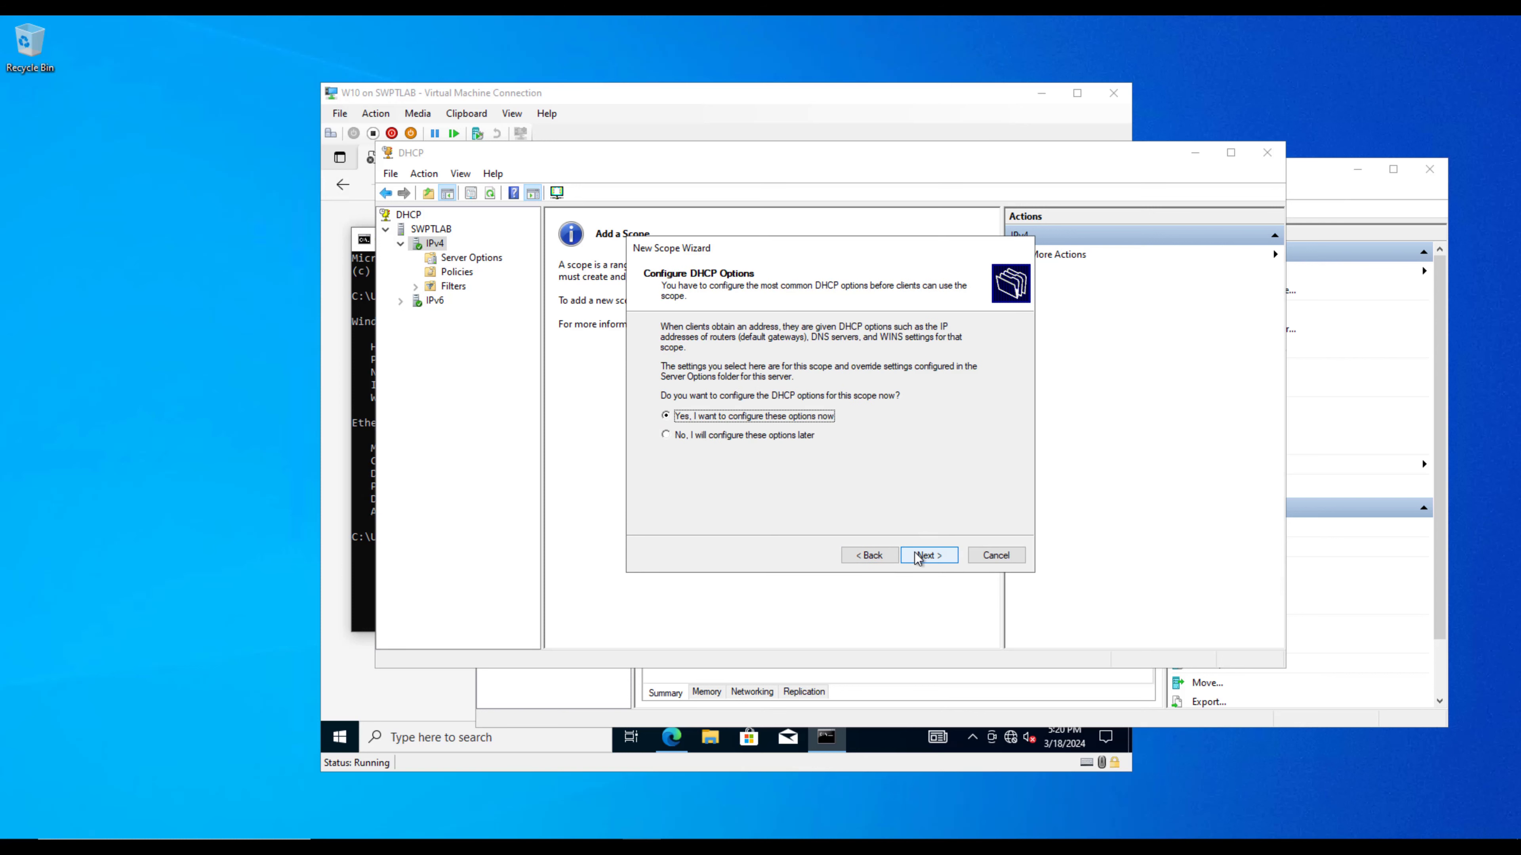
Step: Choose to configure the DHCP options now and add 192.168.0.1 as the scope's default gateway
left_click(771, 436)
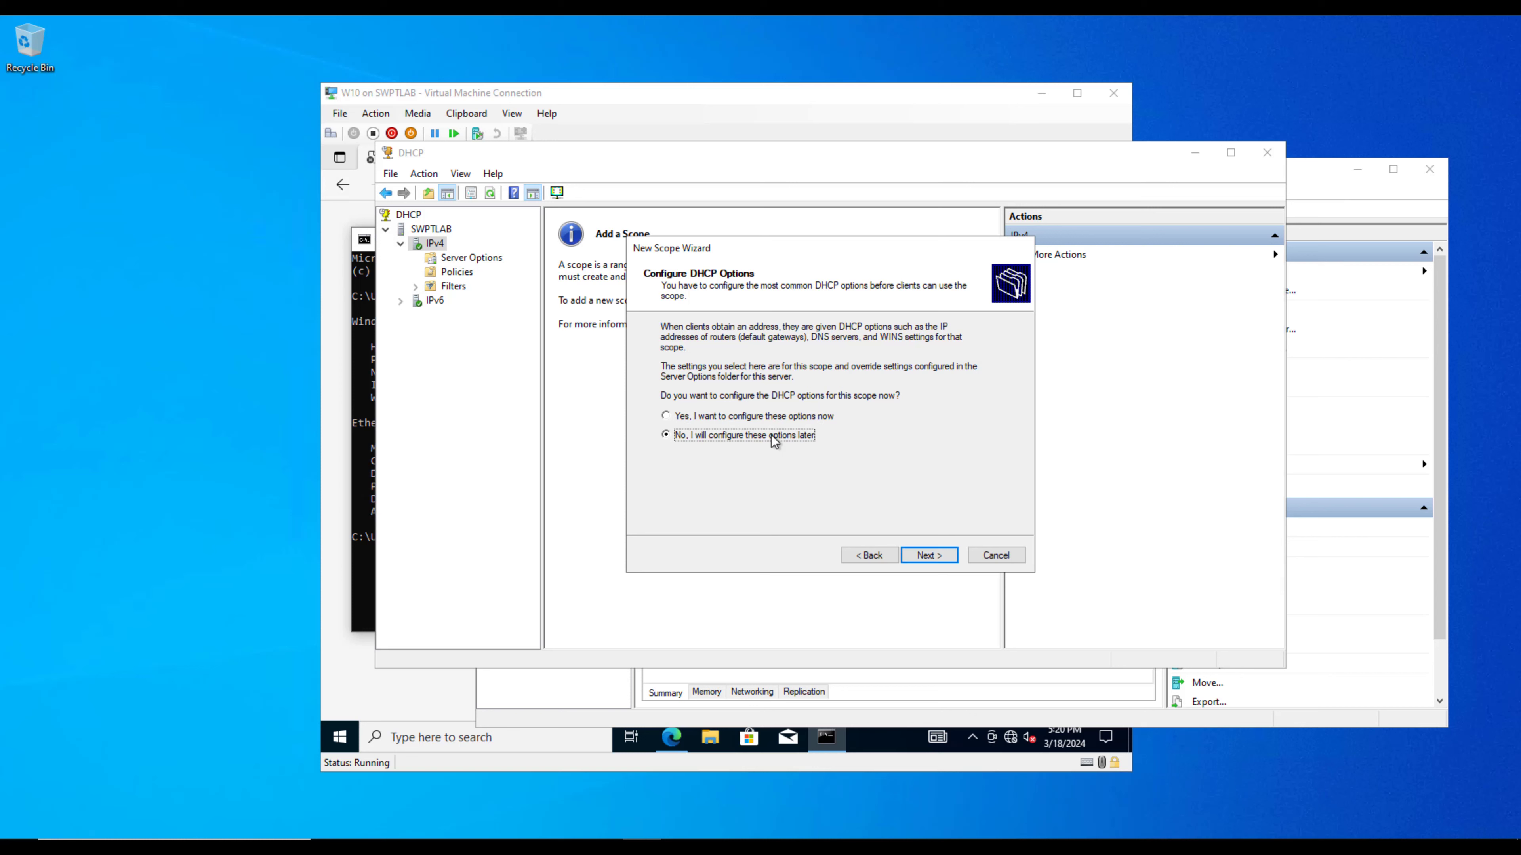
left_click(772, 419)
left_click(923, 556)
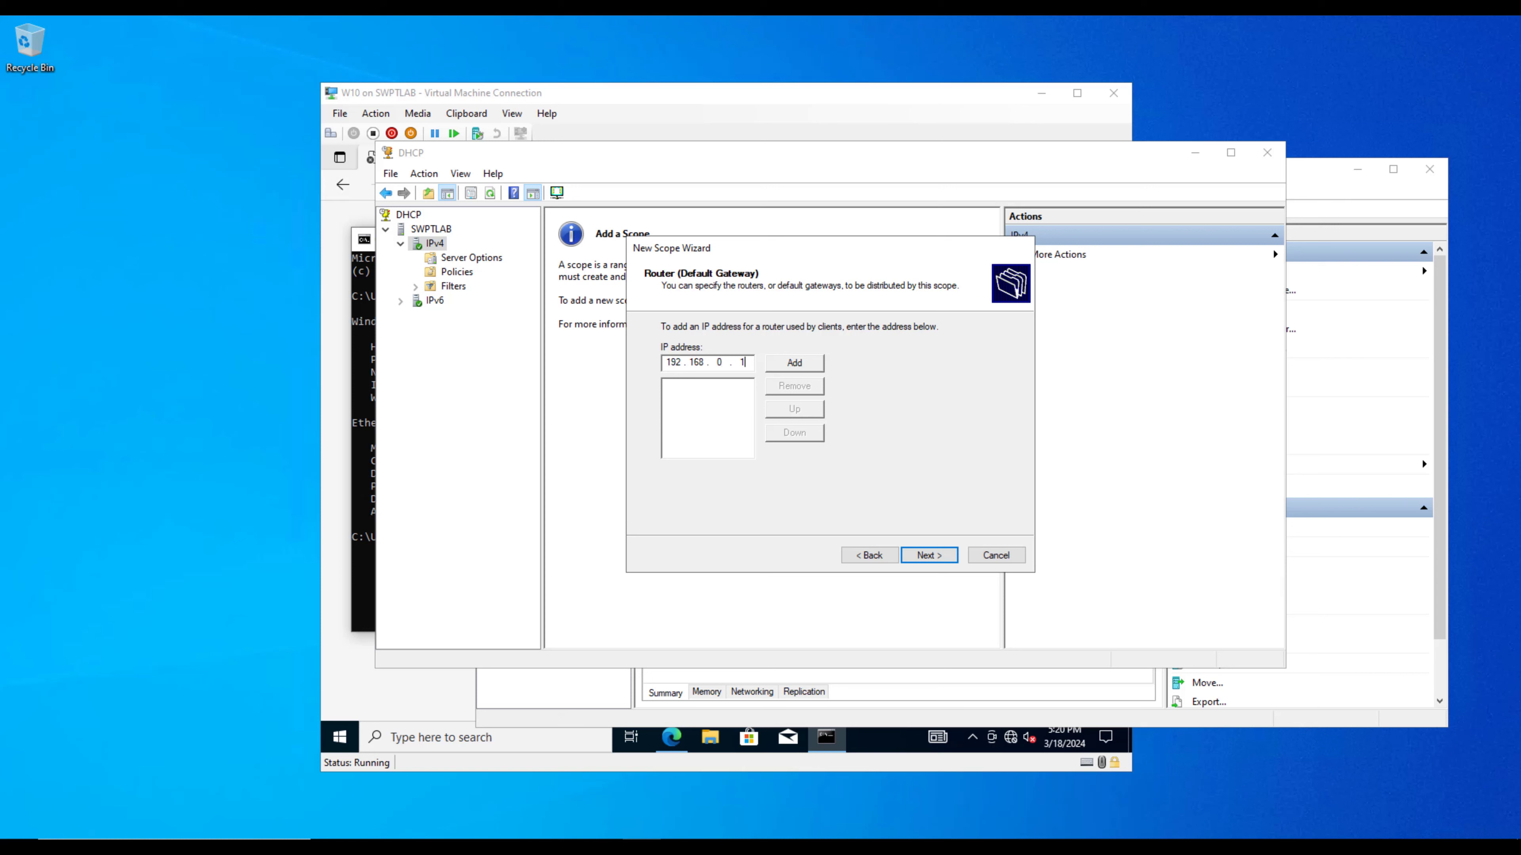
left_click(794, 363)
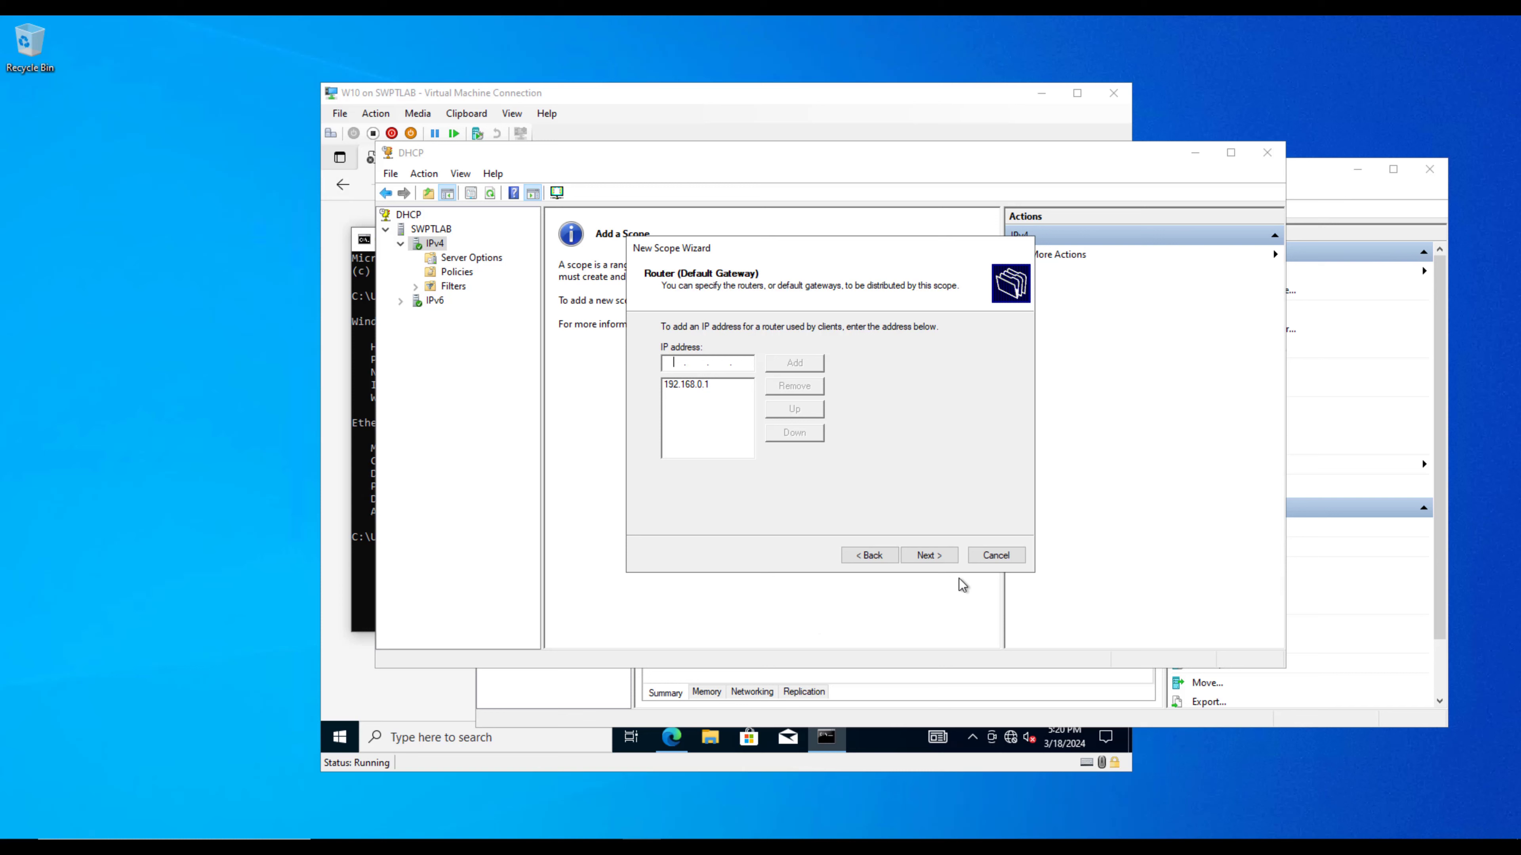
left_click(925, 559)
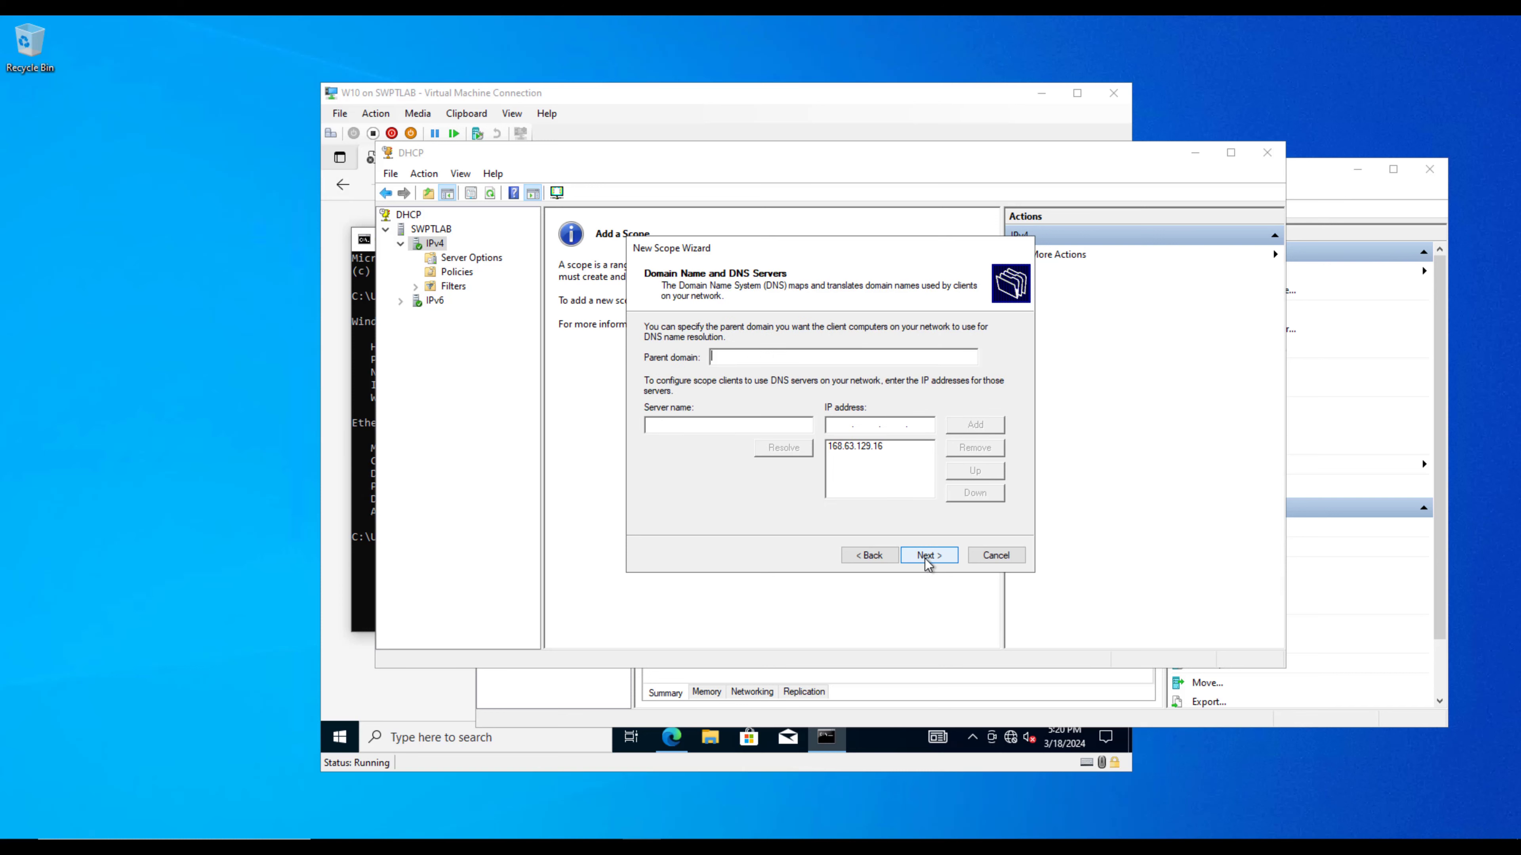
Step: Keep DNS server 168.63.129.16 without a parent domain or WINS server, then activate the scope and finish the wizard
left_click(832, 450)
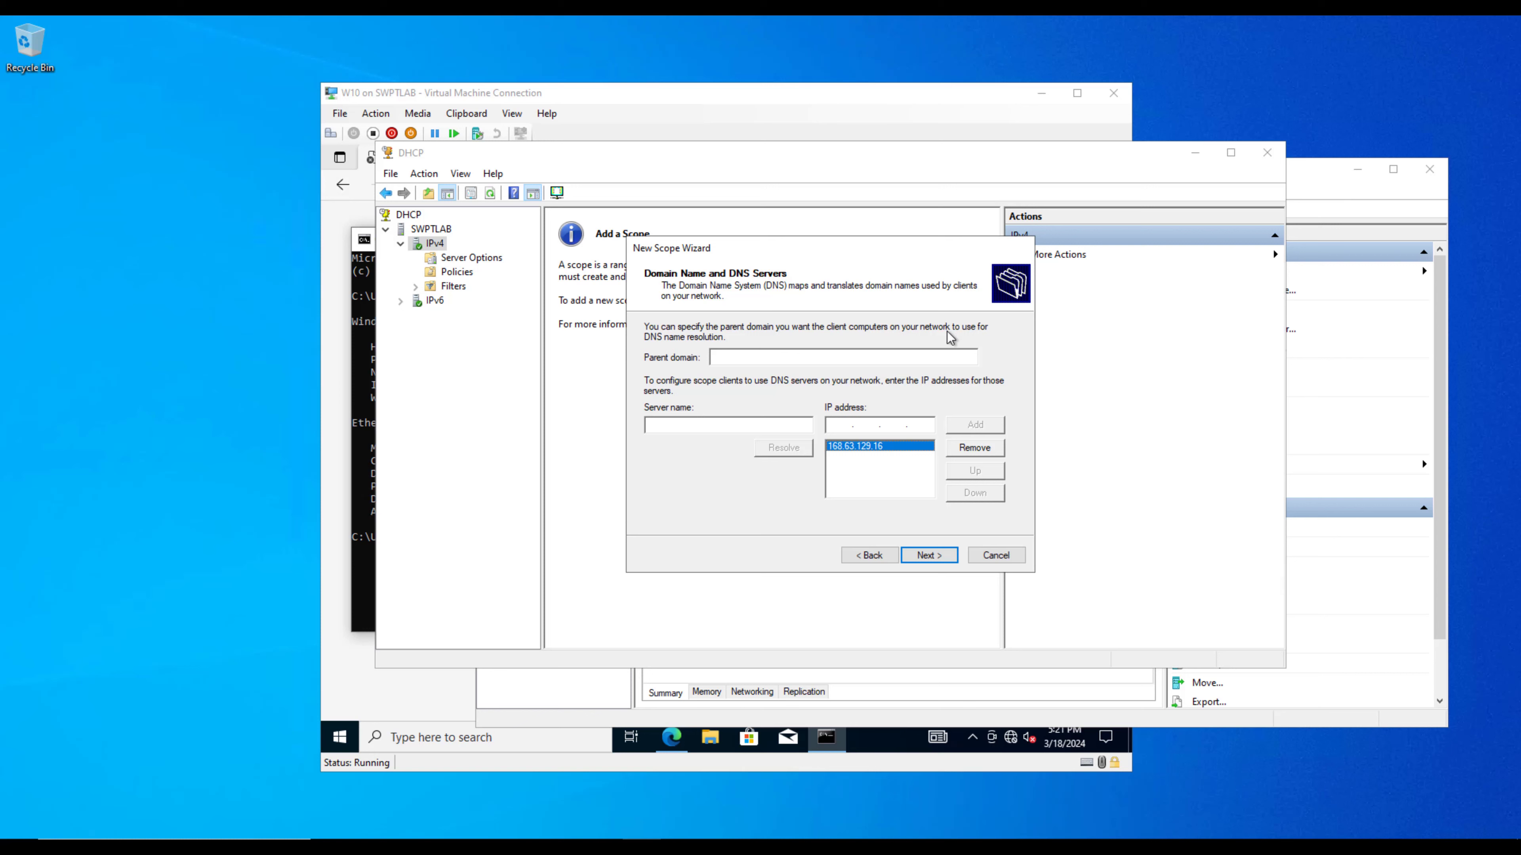
left_click(727, 359)
left_click(855, 450)
left_click(939, 556)
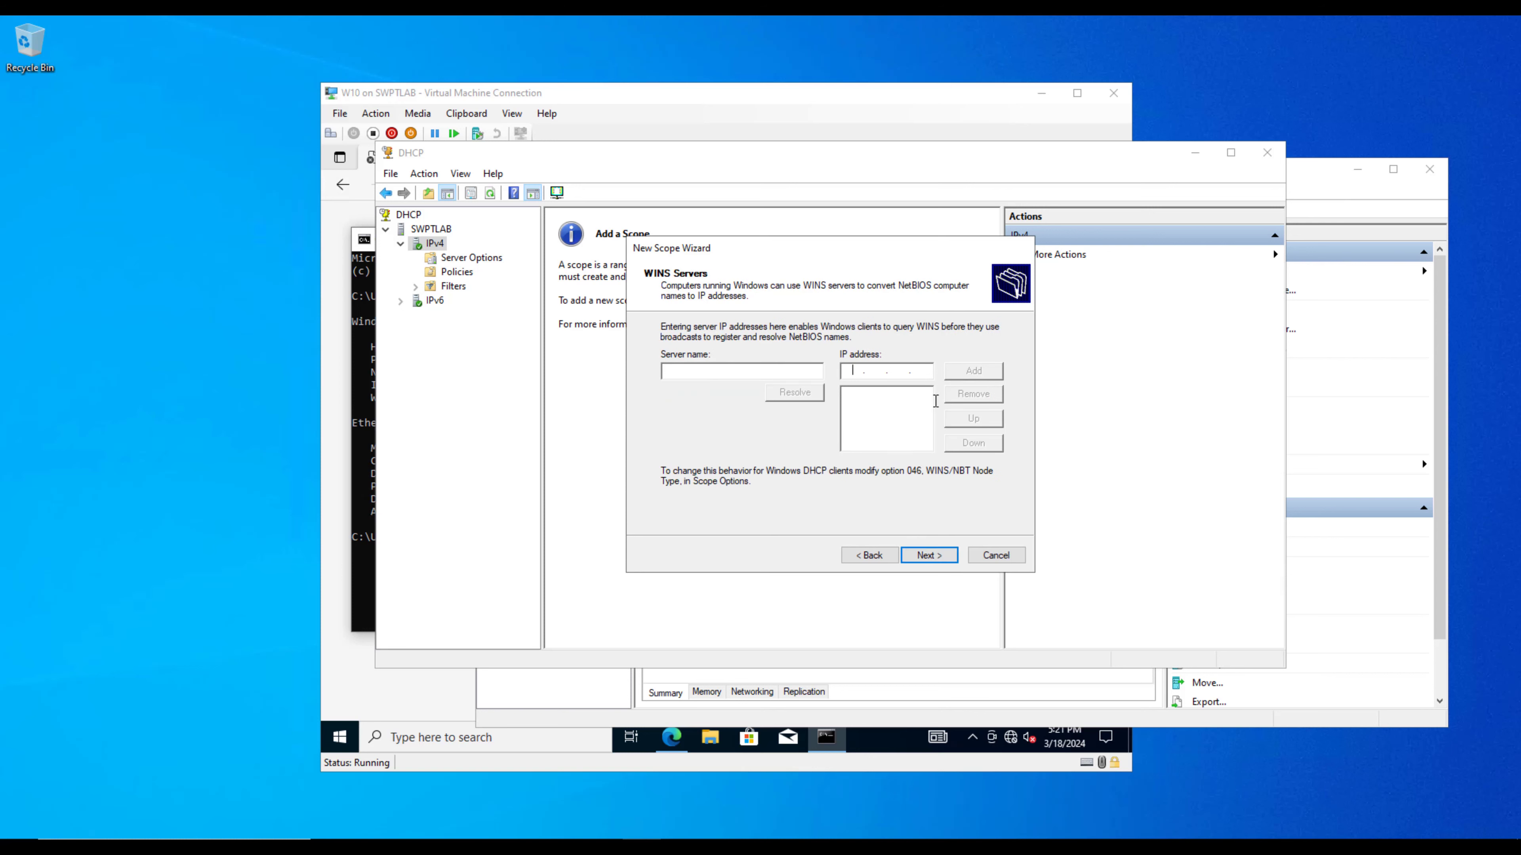
left_click(941, 557)
left_click(941, 557)
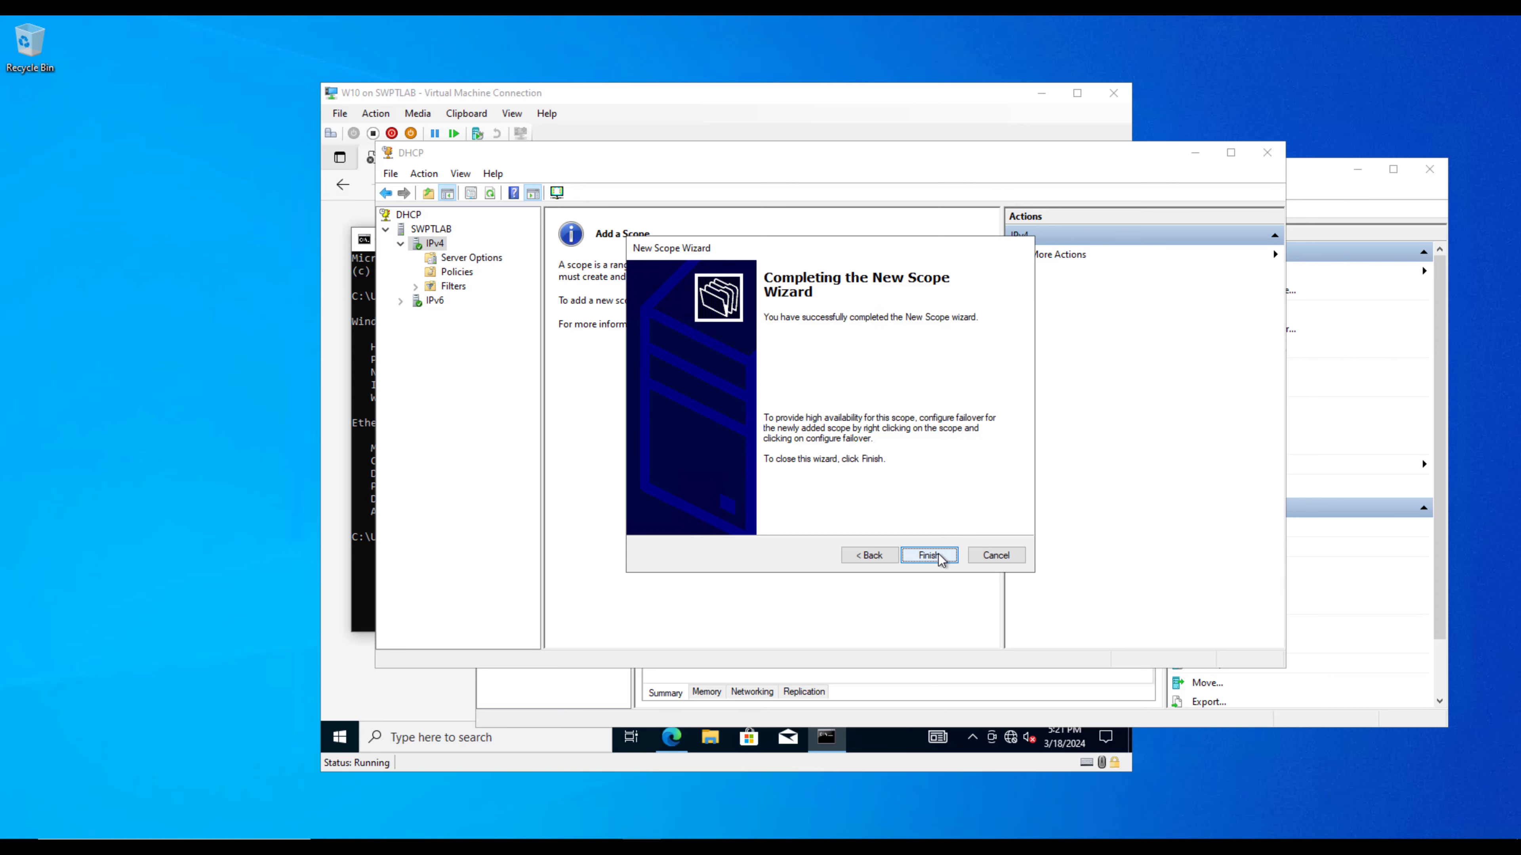
left_click(940, 557)
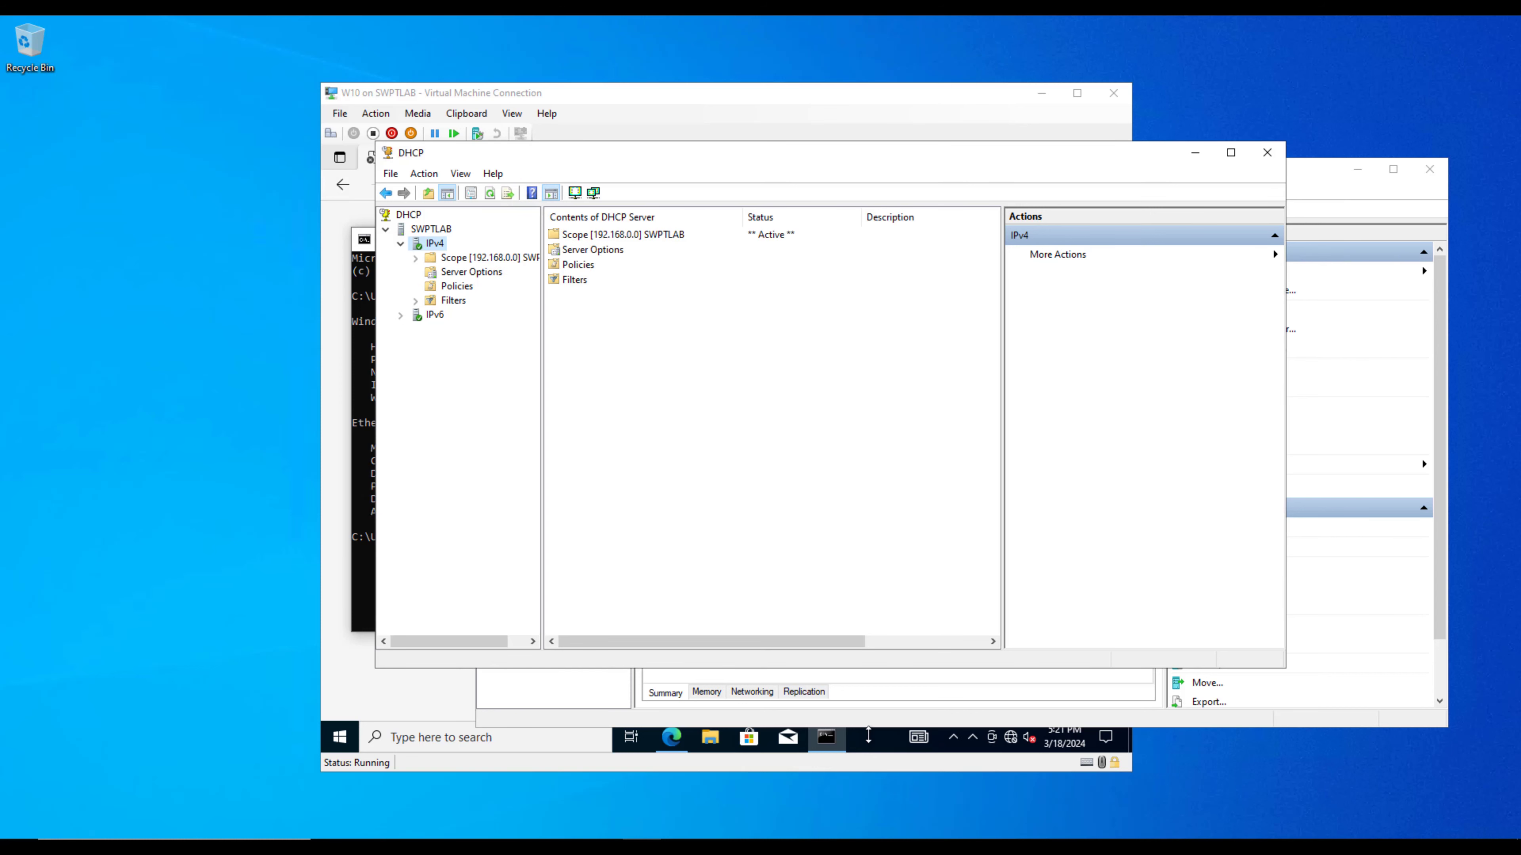
Step: Rerun ipconfig /all in the W10 virtual machine's Command Prompt to recheck its network configuration
left_click(886, 752)
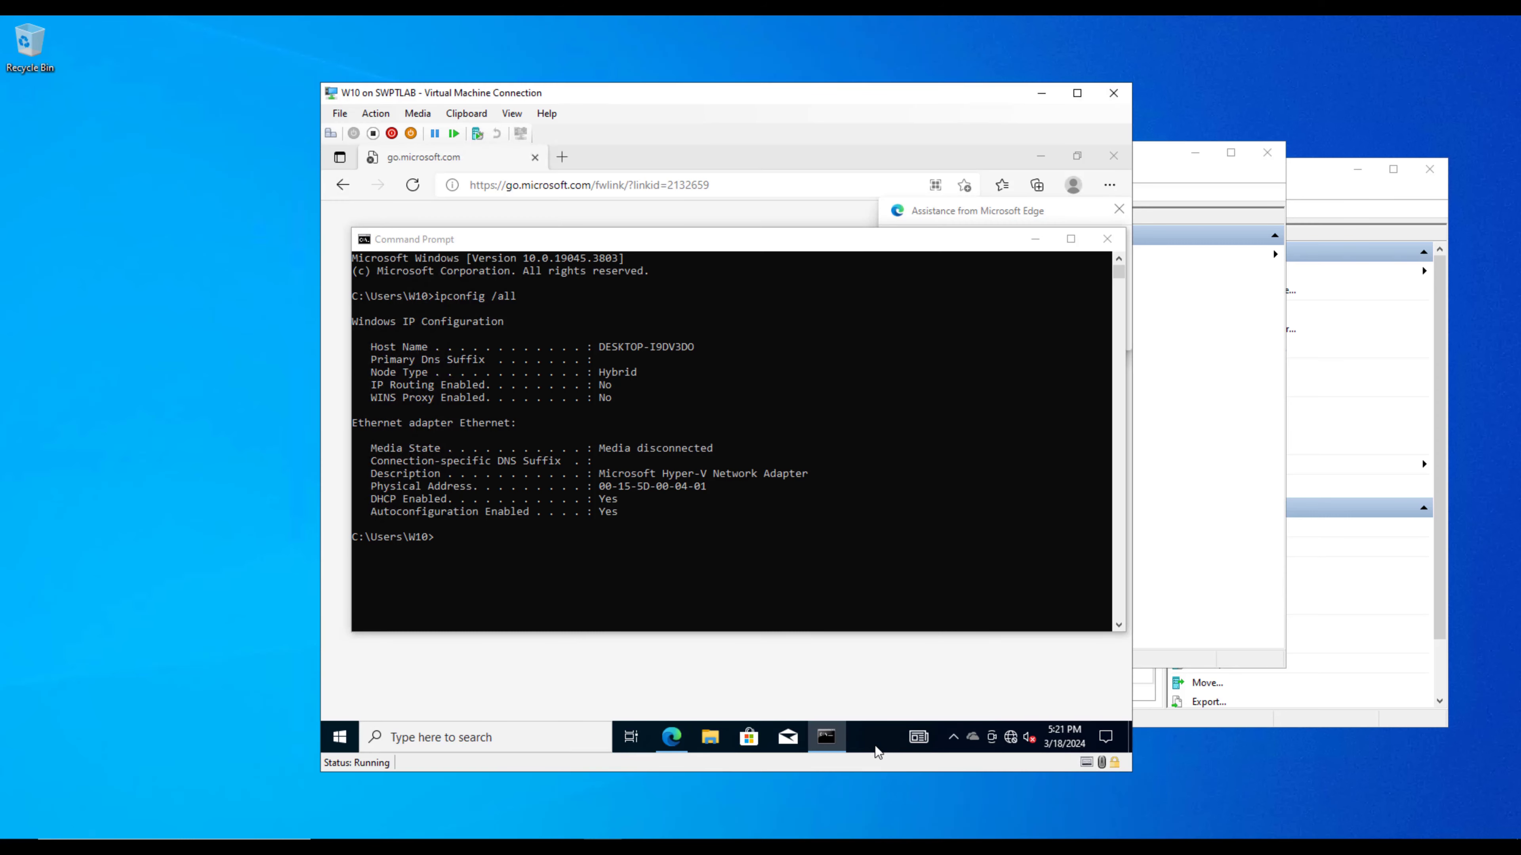
left_click(904, 597)
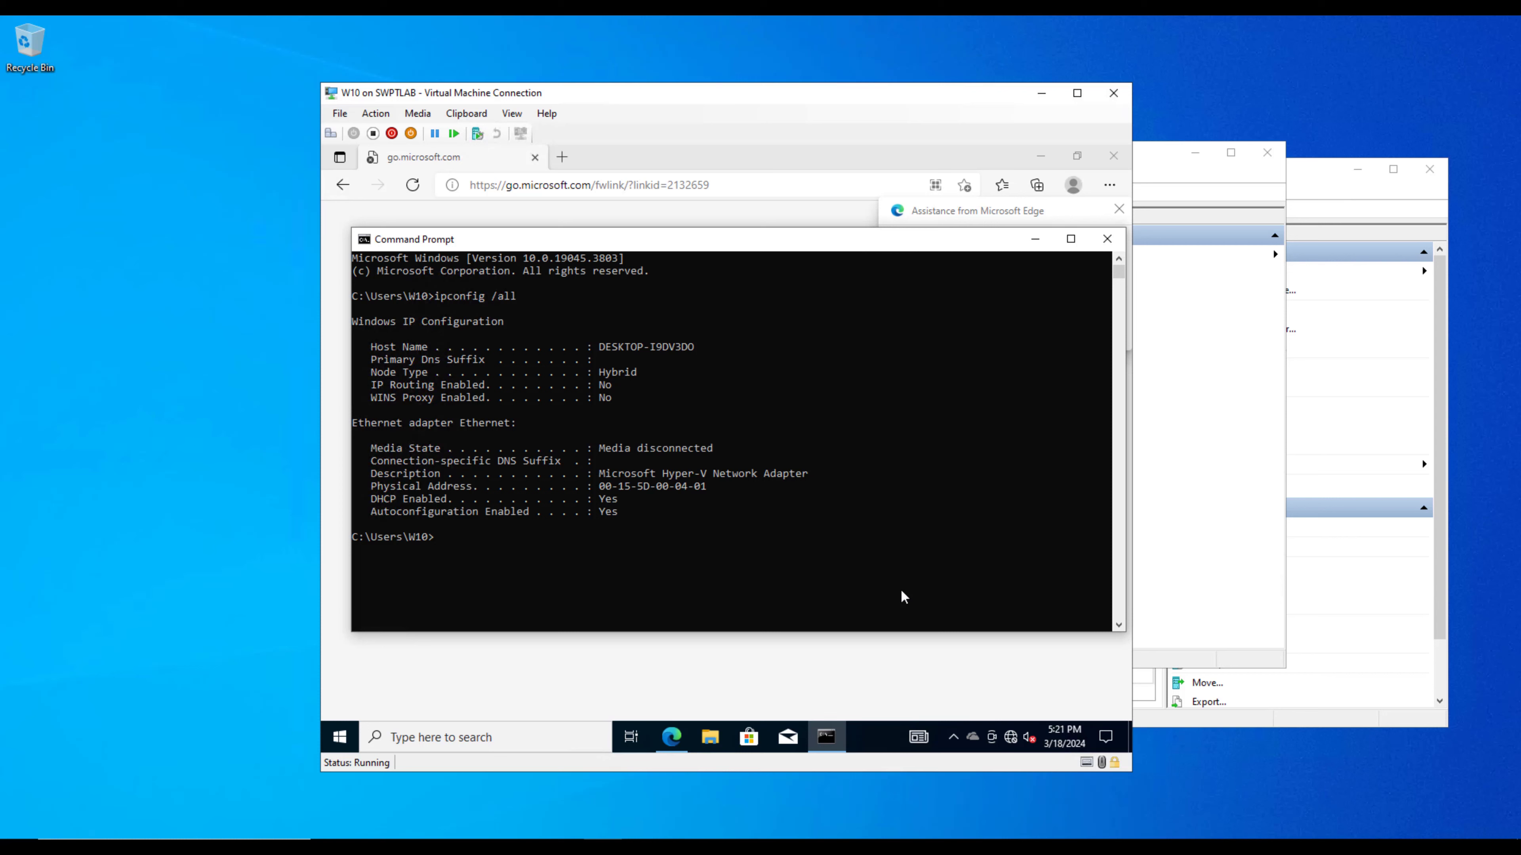
key("Up")
key("Return")
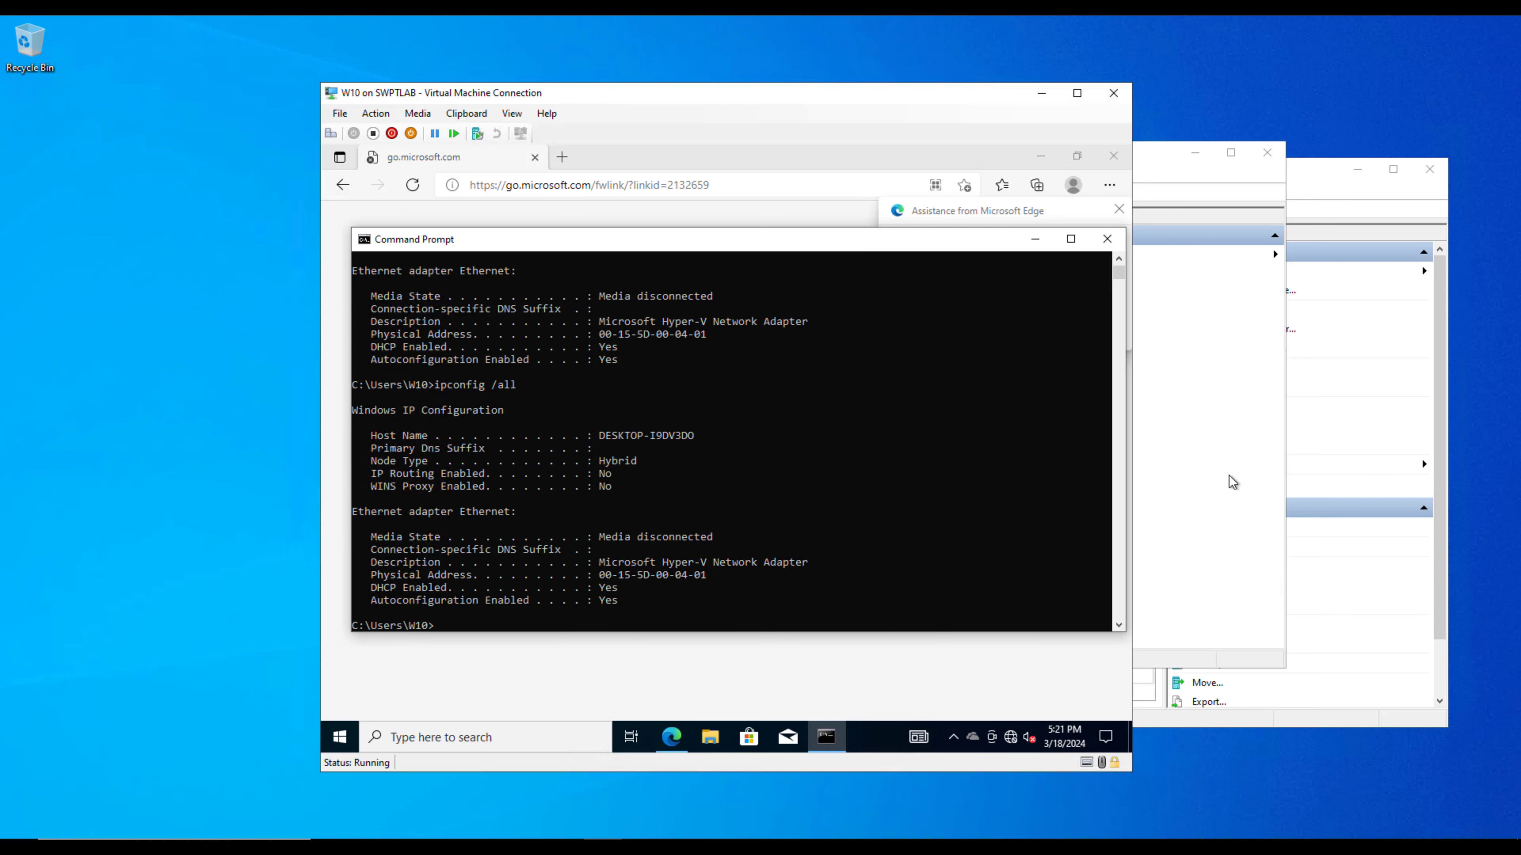
Step: Open the address leases of the 192.168.0.0 scope in the DHCP console
left_click(1150, 466)
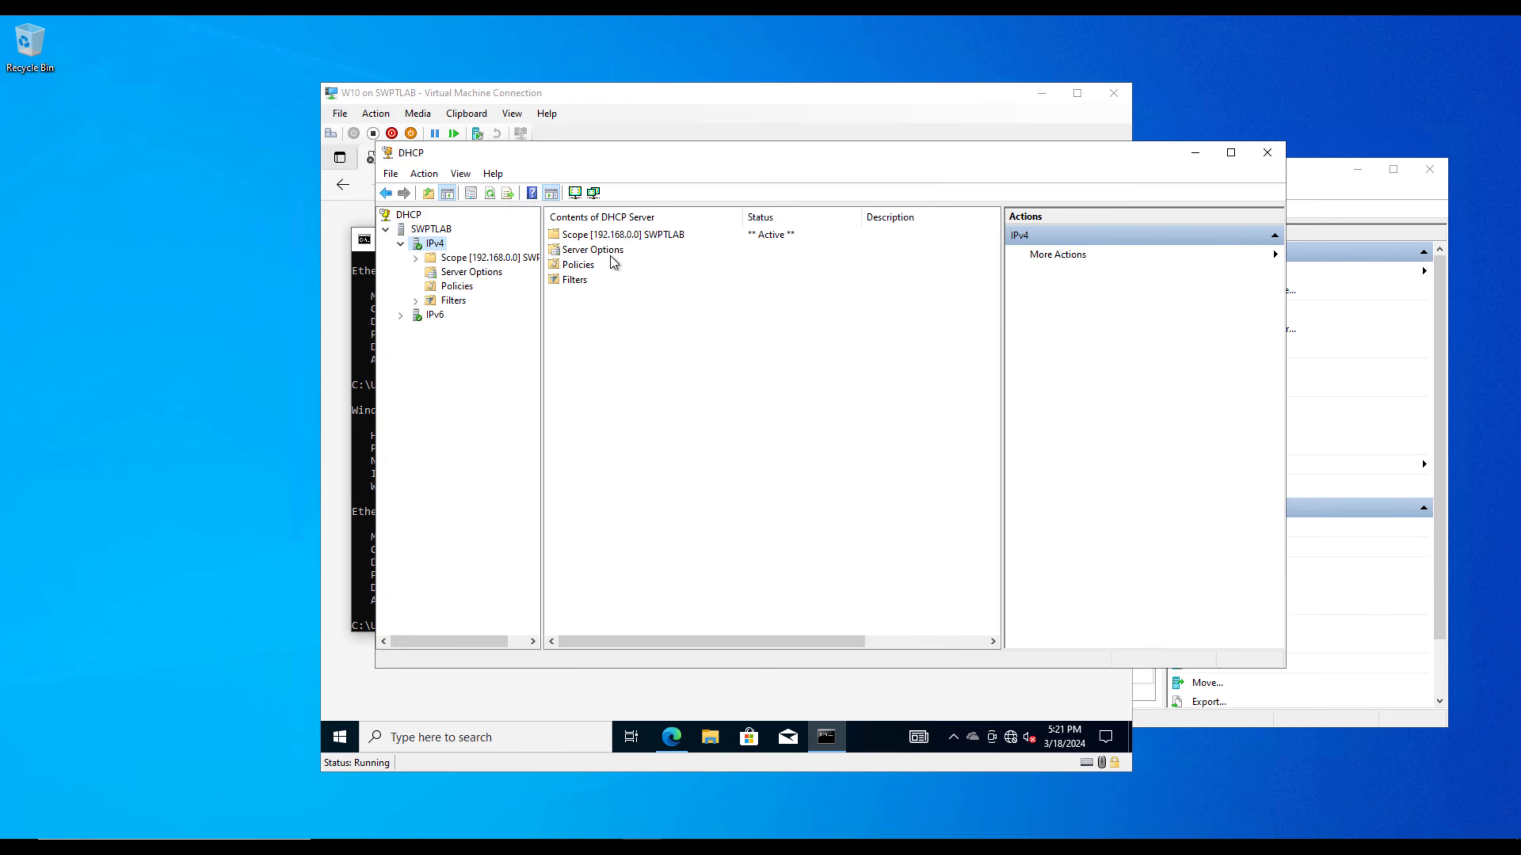
double_click(620, 238)
double_click(596, 249)
Step: Bring the W10 virtual machine window to the front and dismiss its default location notification
left_click(1319, 180)
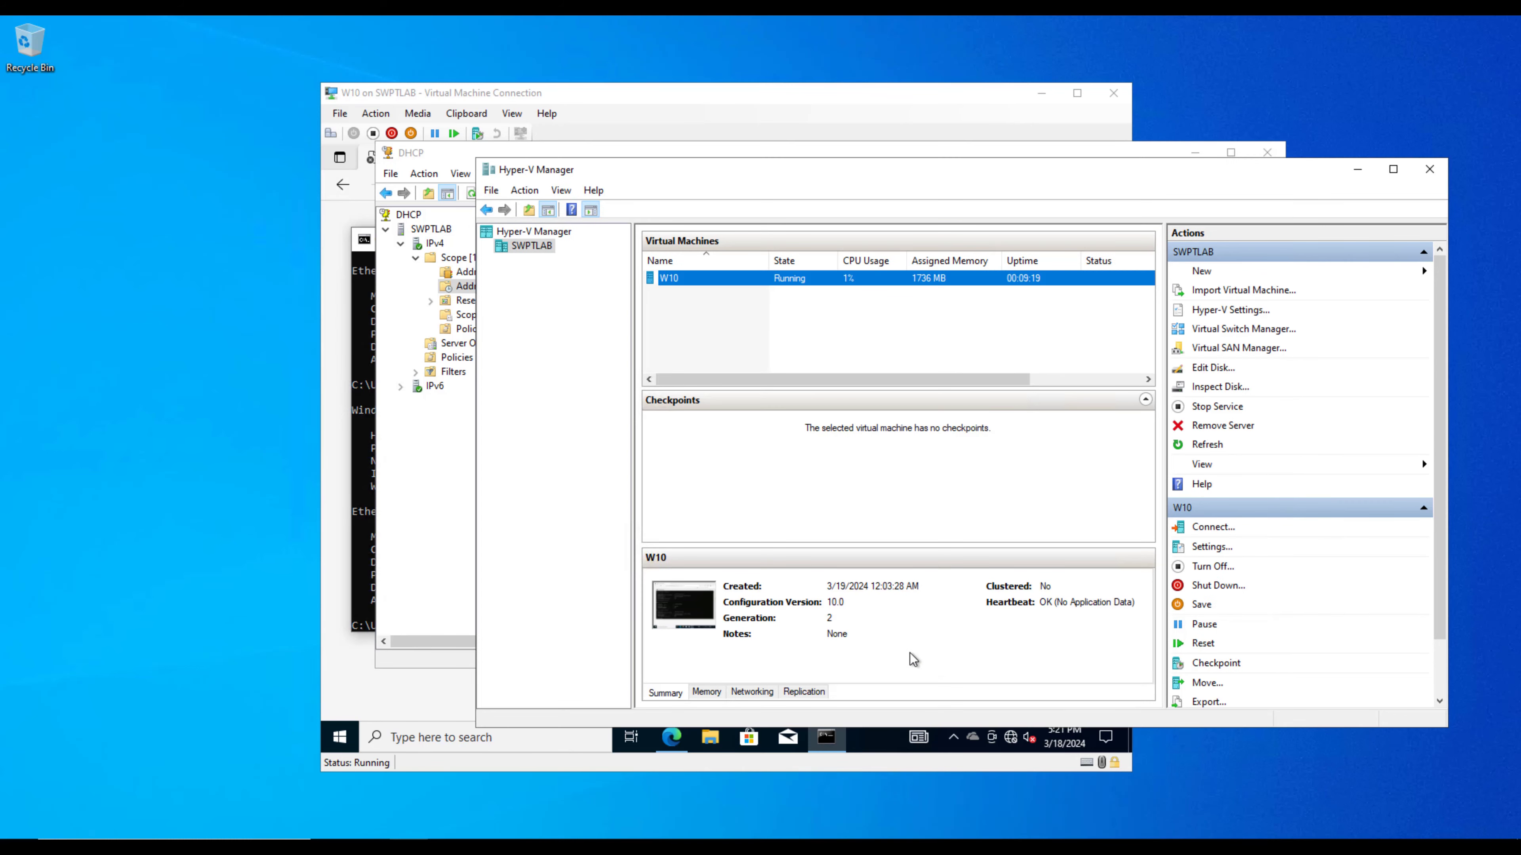
left_click(944, 760)
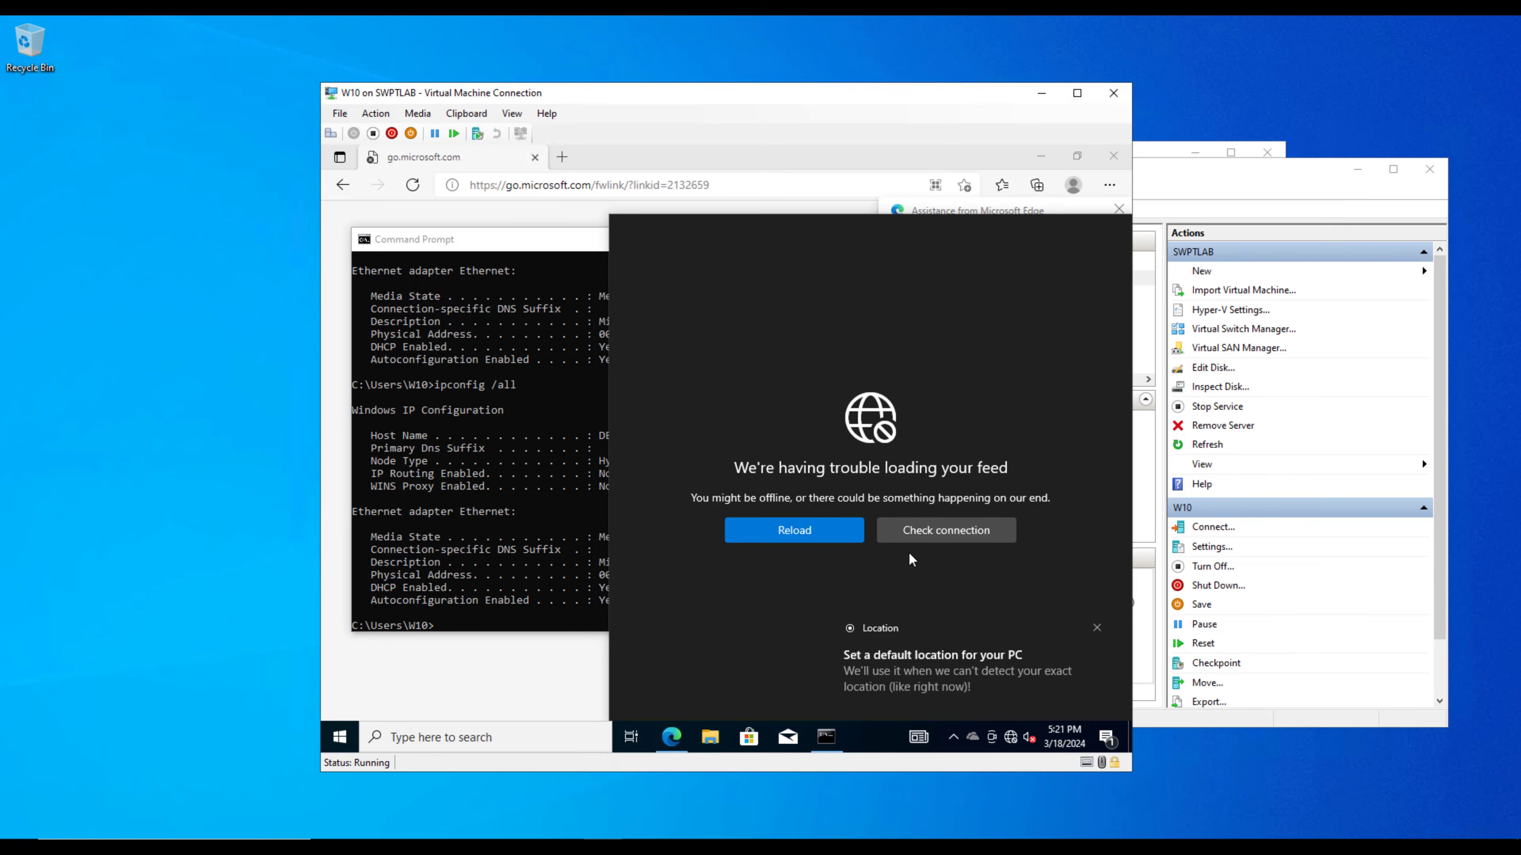
left_click(1098, 632)
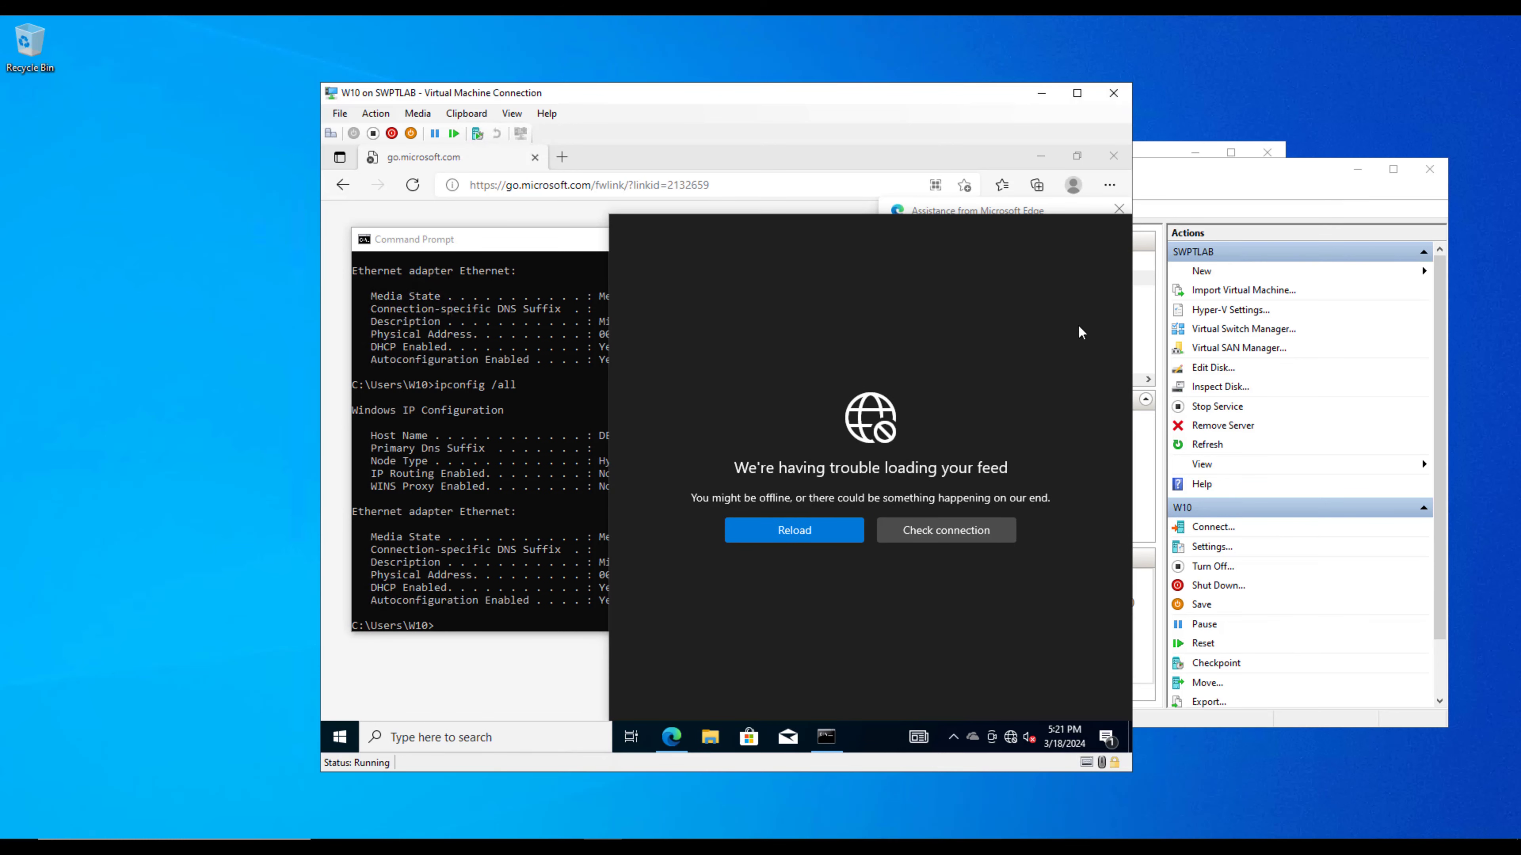
Step: Restart Windows inside the W10 virtual machine
left_click(786, 534)
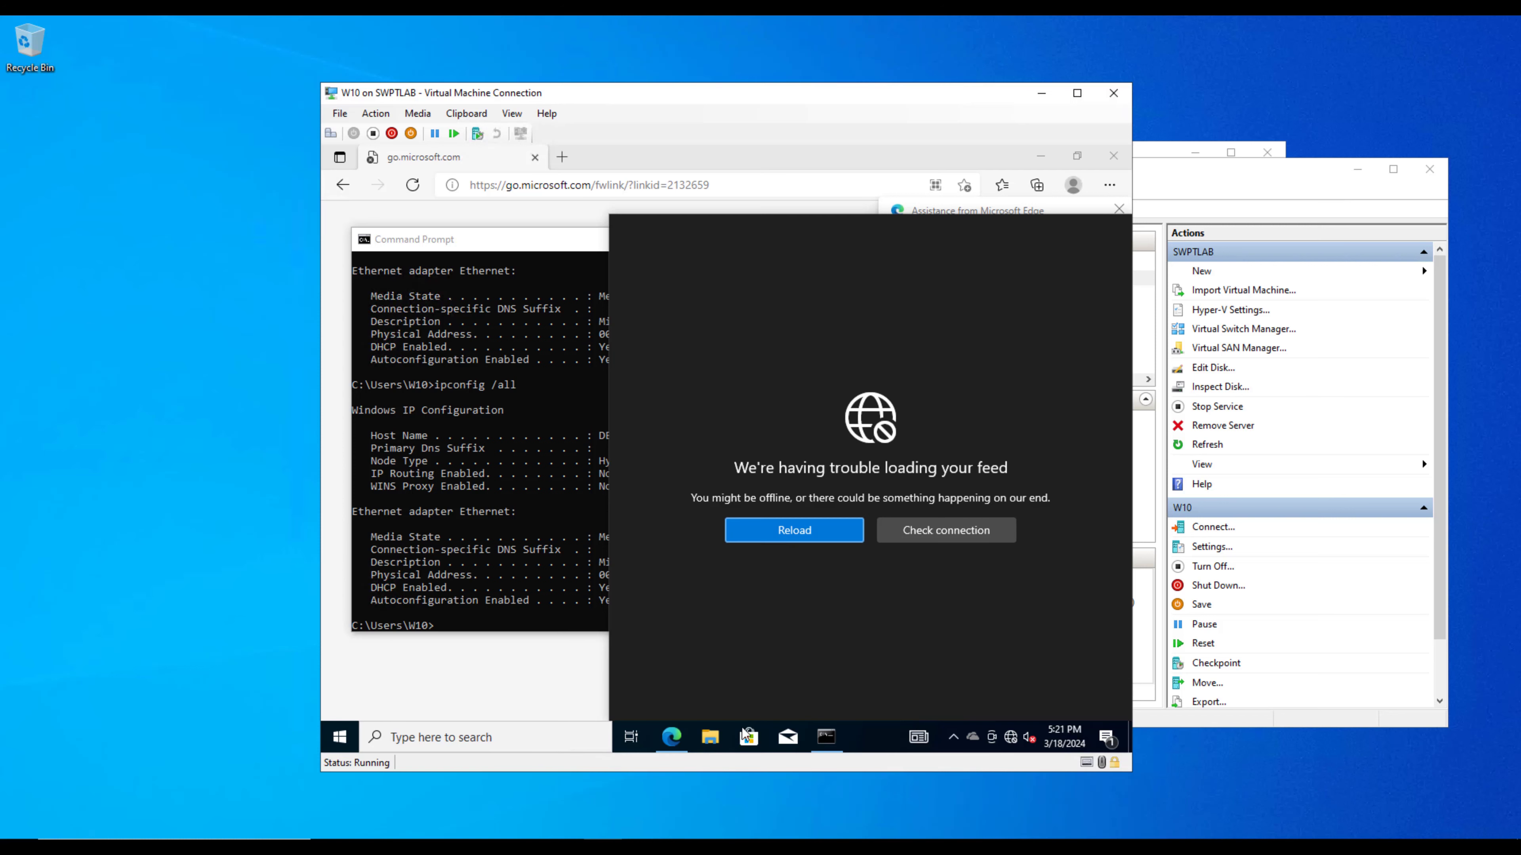
right_click(340, 737)
mouse_move(383, 688)
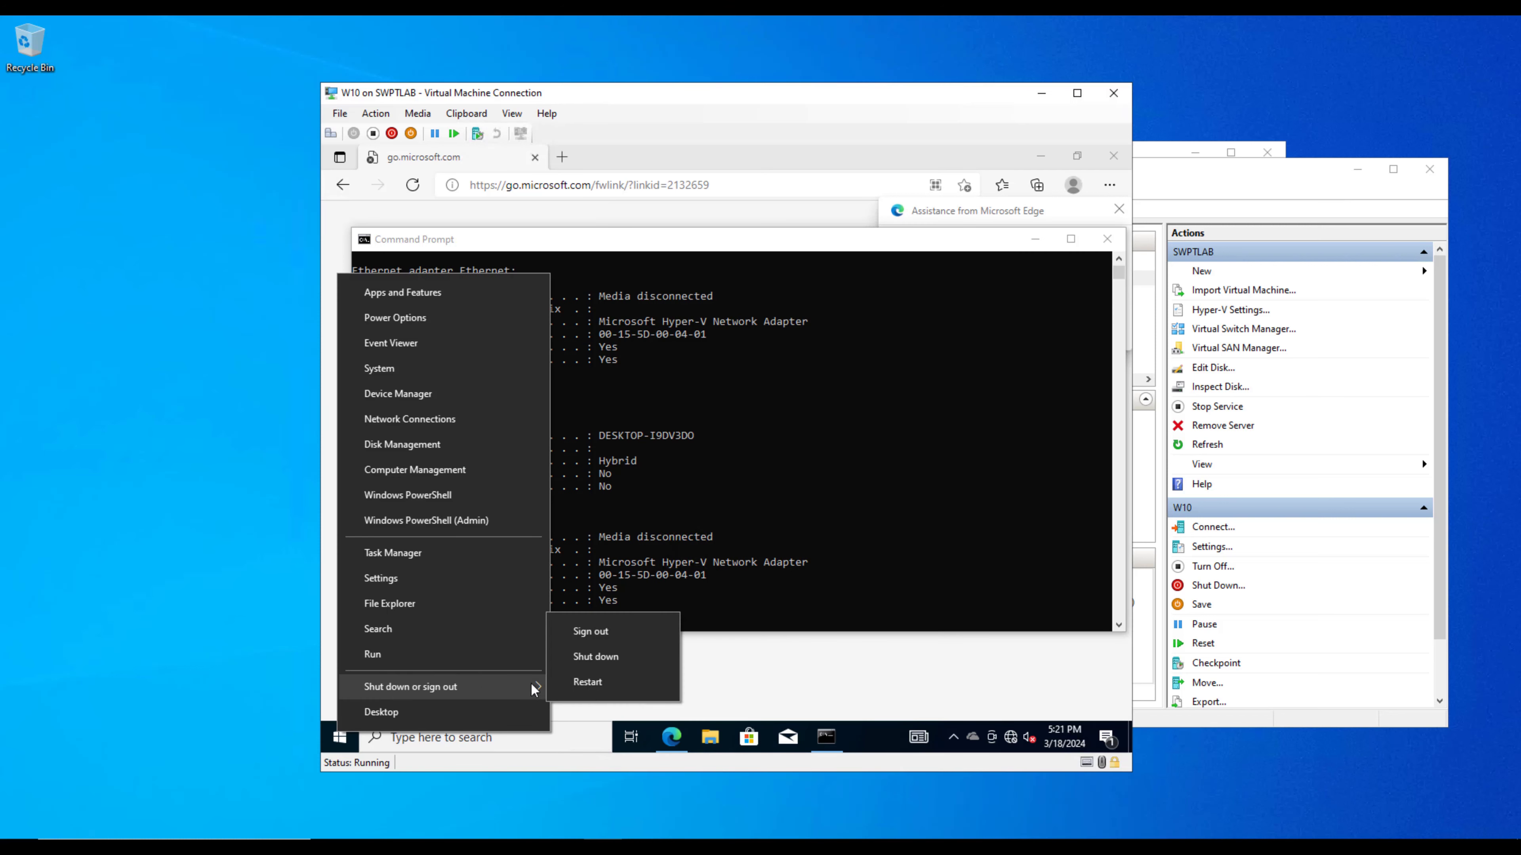
left_click(605, 691)
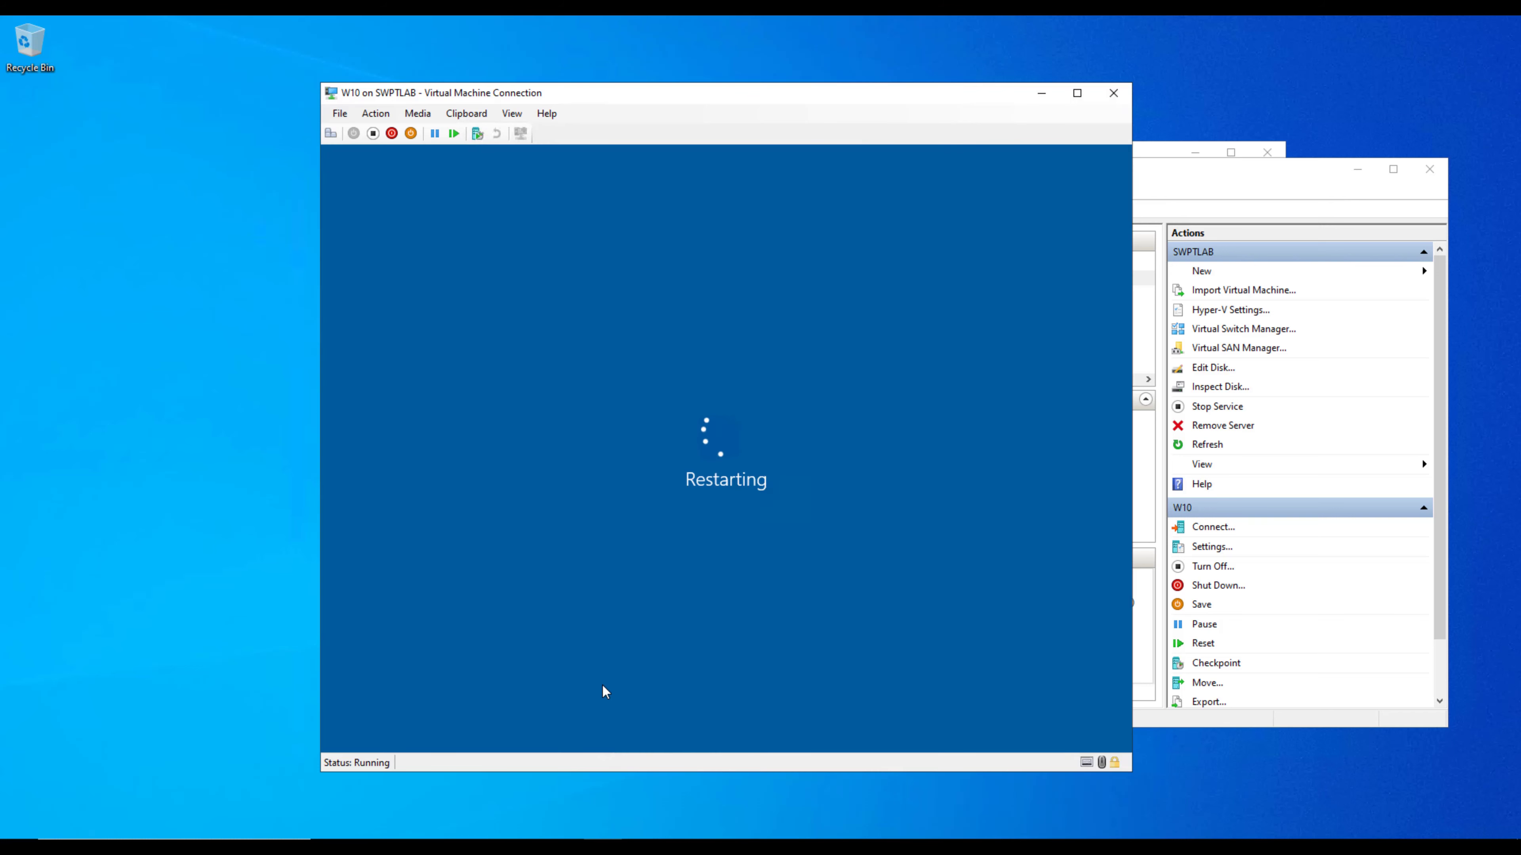
Step: Bring the DHCP console forward and review the address leases and address pool of the 192.168.0.0 scope
left_click_drag(970, 103, 874, 130)
mouse_move(1134, 175)
left_mouse_down()
mouse_move(1155, 197)
mouse_move(1112, 192)
left_mouse_up()
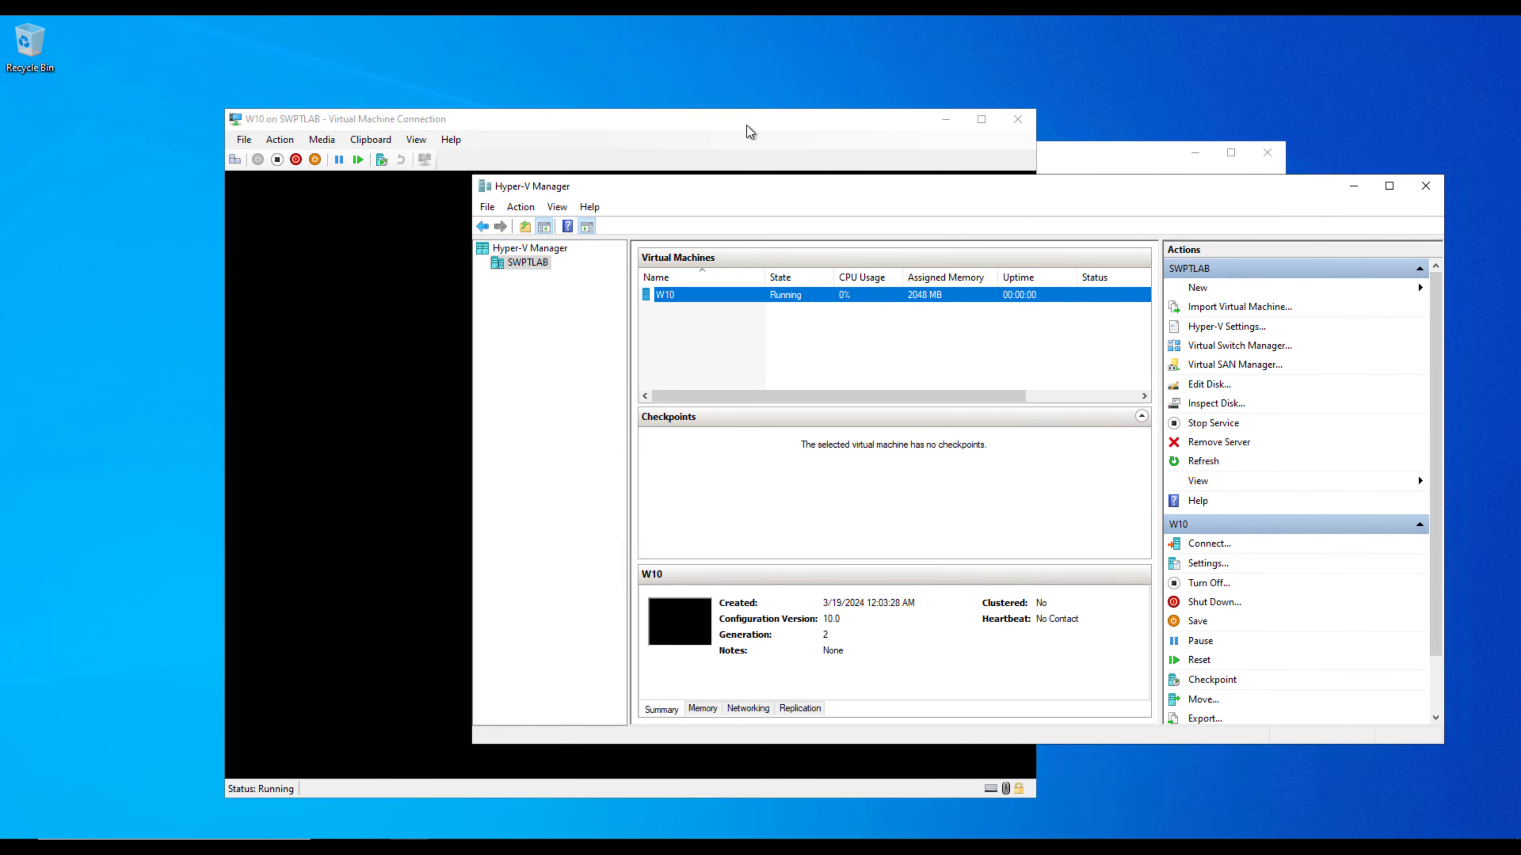
left_click(749, 129)
left_click_drag(1164, 190, 1195, 129)
left_click(1130, 154)
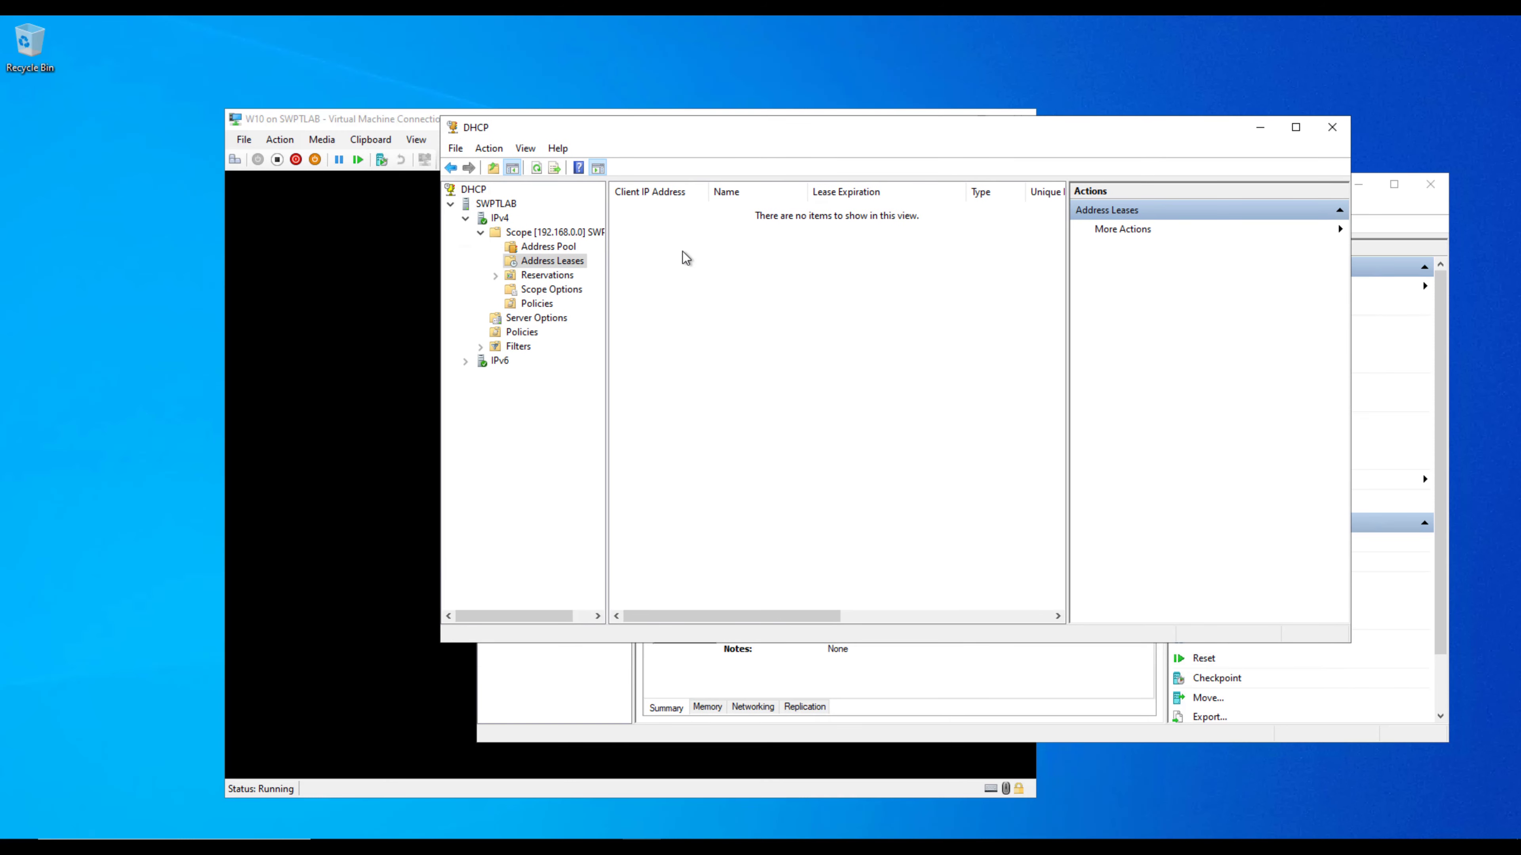
left_click(542, 247)
left_click(541, 261)
left_click(545, 247)
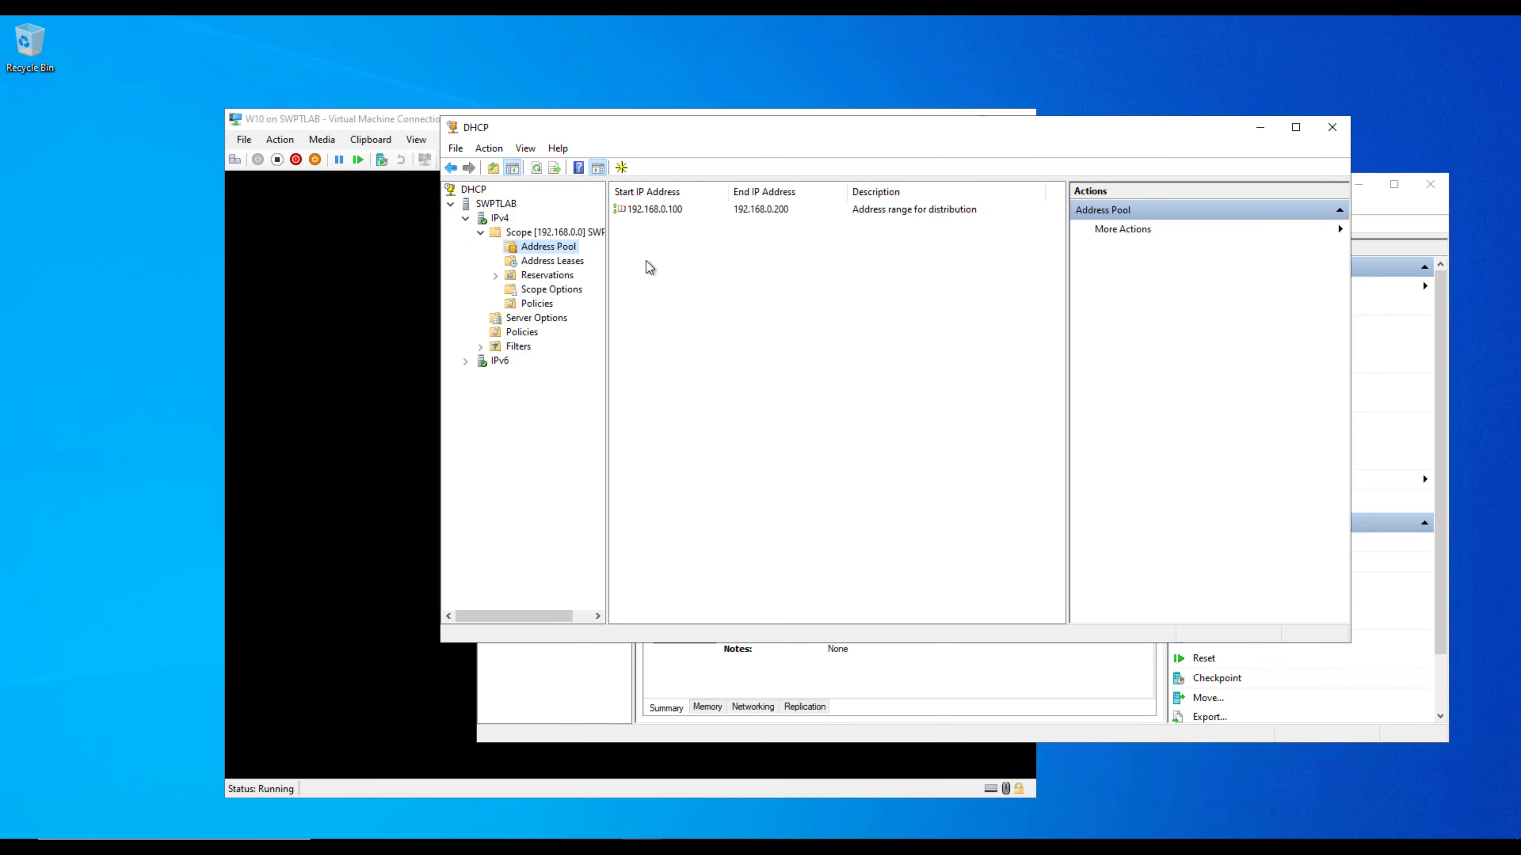
left_click(779, 214)
Step: Return to the W10 virtual machine window and open the options of its network status icon
left_click(397, 431)
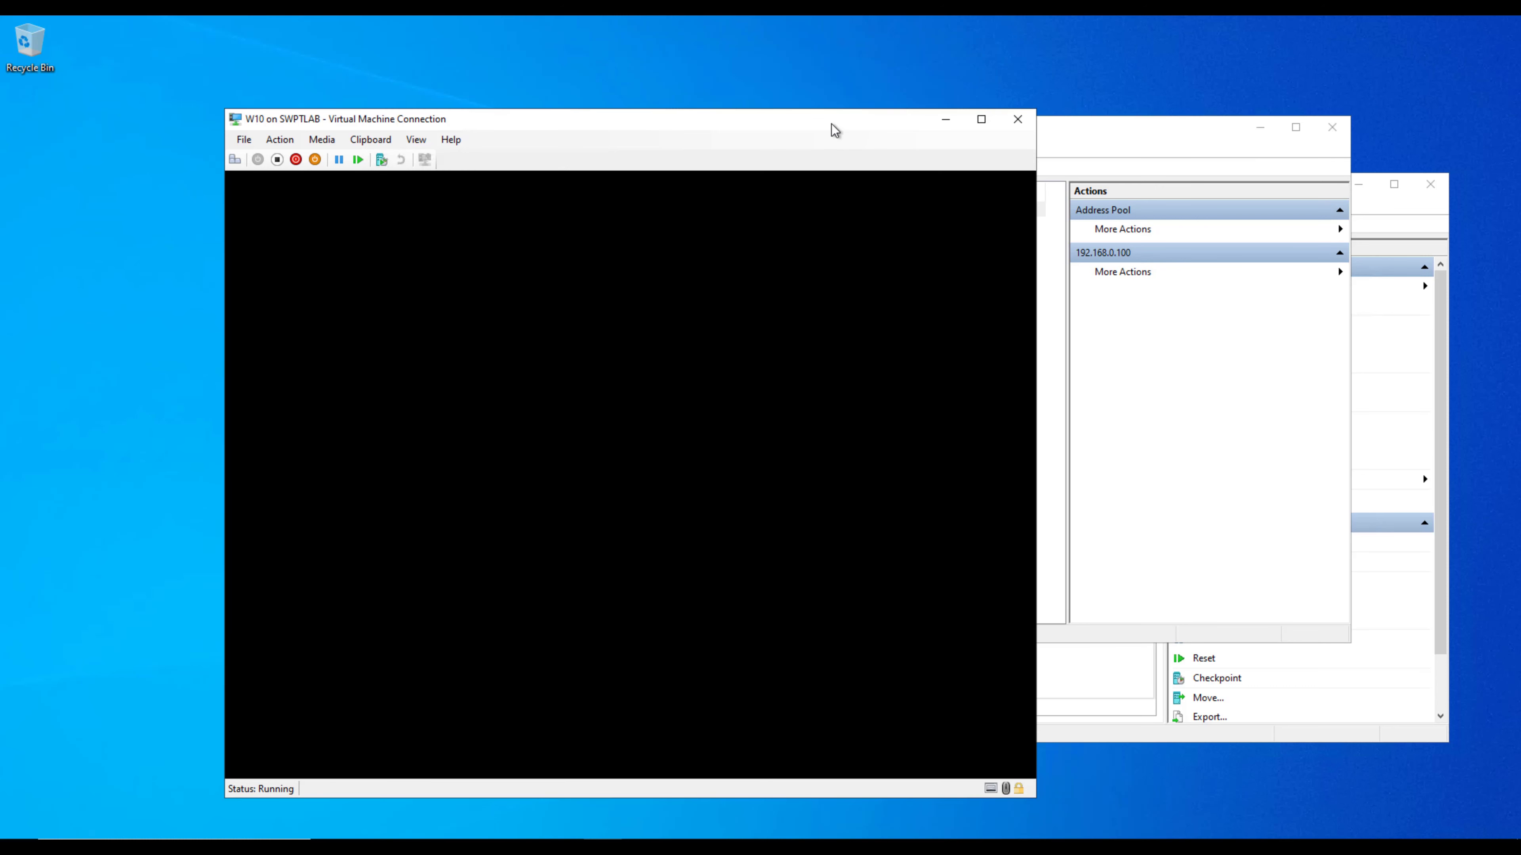
left_click_drag(836, 124, 868, 99)
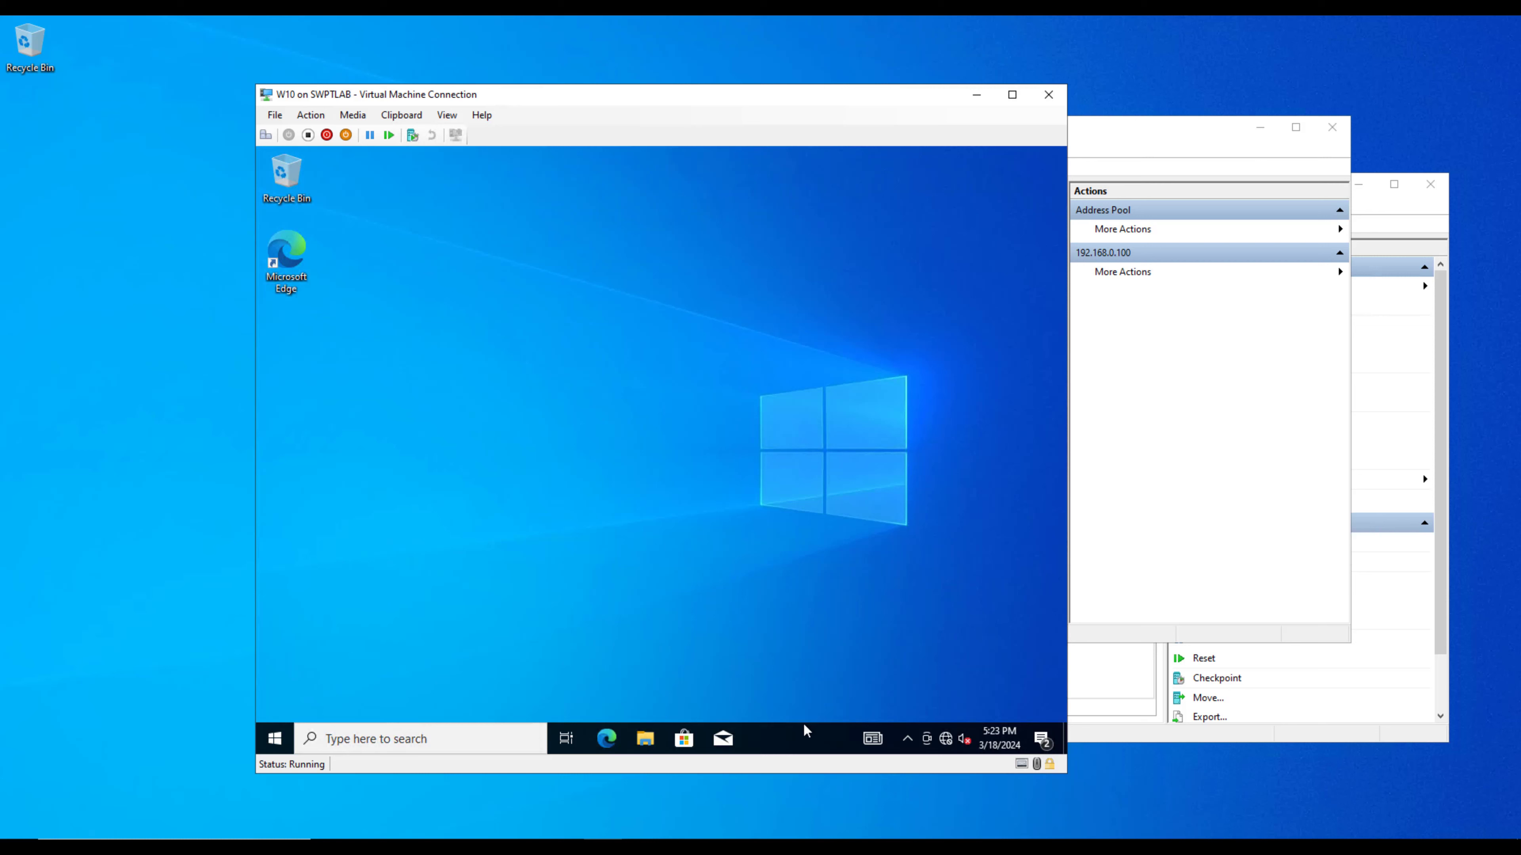
right_click(946, 741)
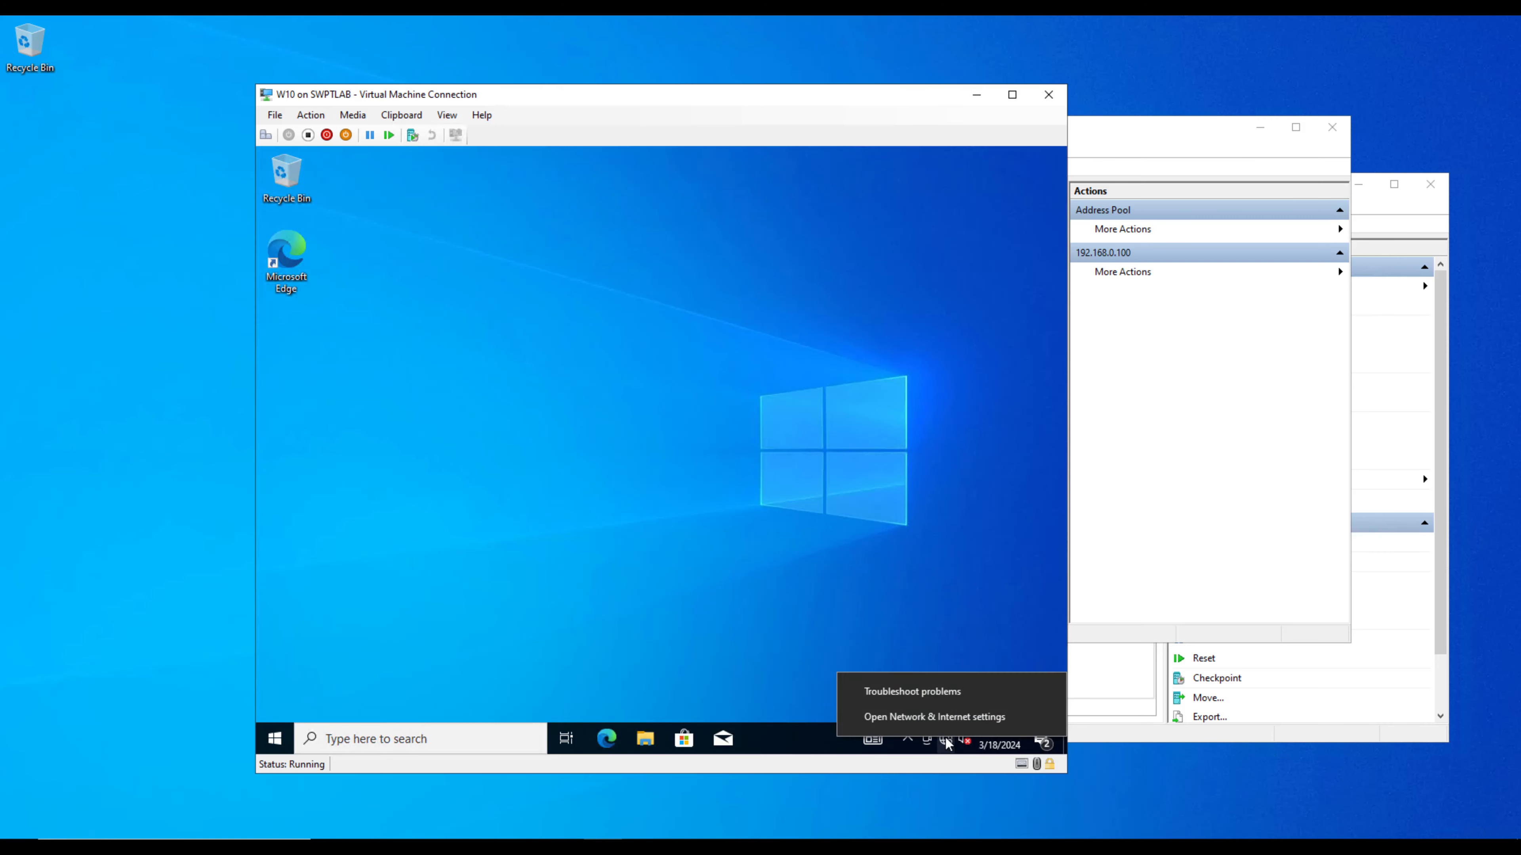
Step: Connect the W10 virtual machine's network adapter to the virtual switch SWPTLABSwitch in Hyper-V Manager, then apply and close the settings
left_click(1277, 436)
left_click(1444, 600)
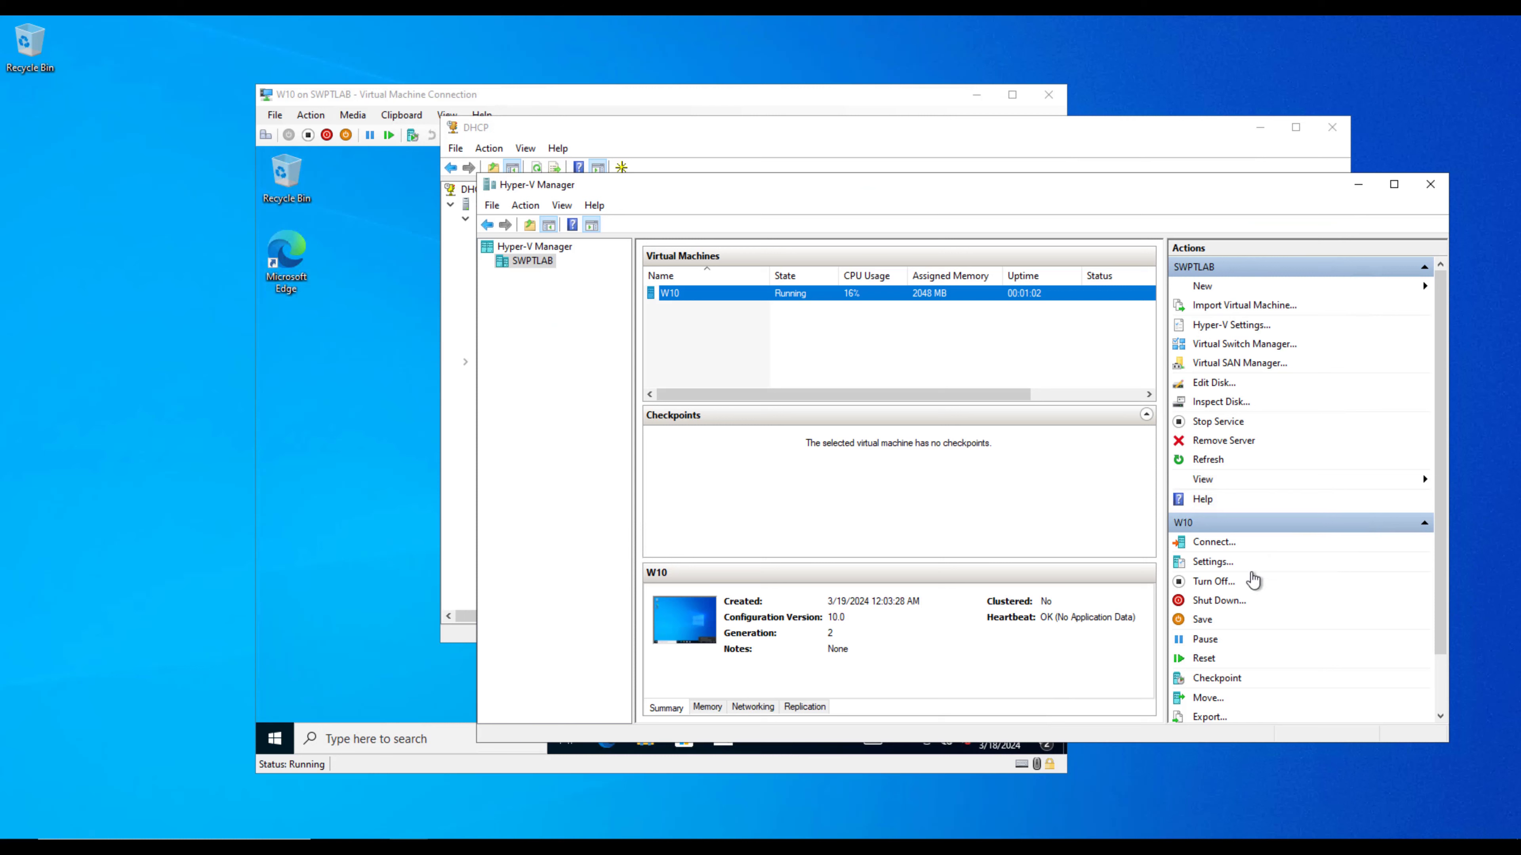
left_click(1225, 572)
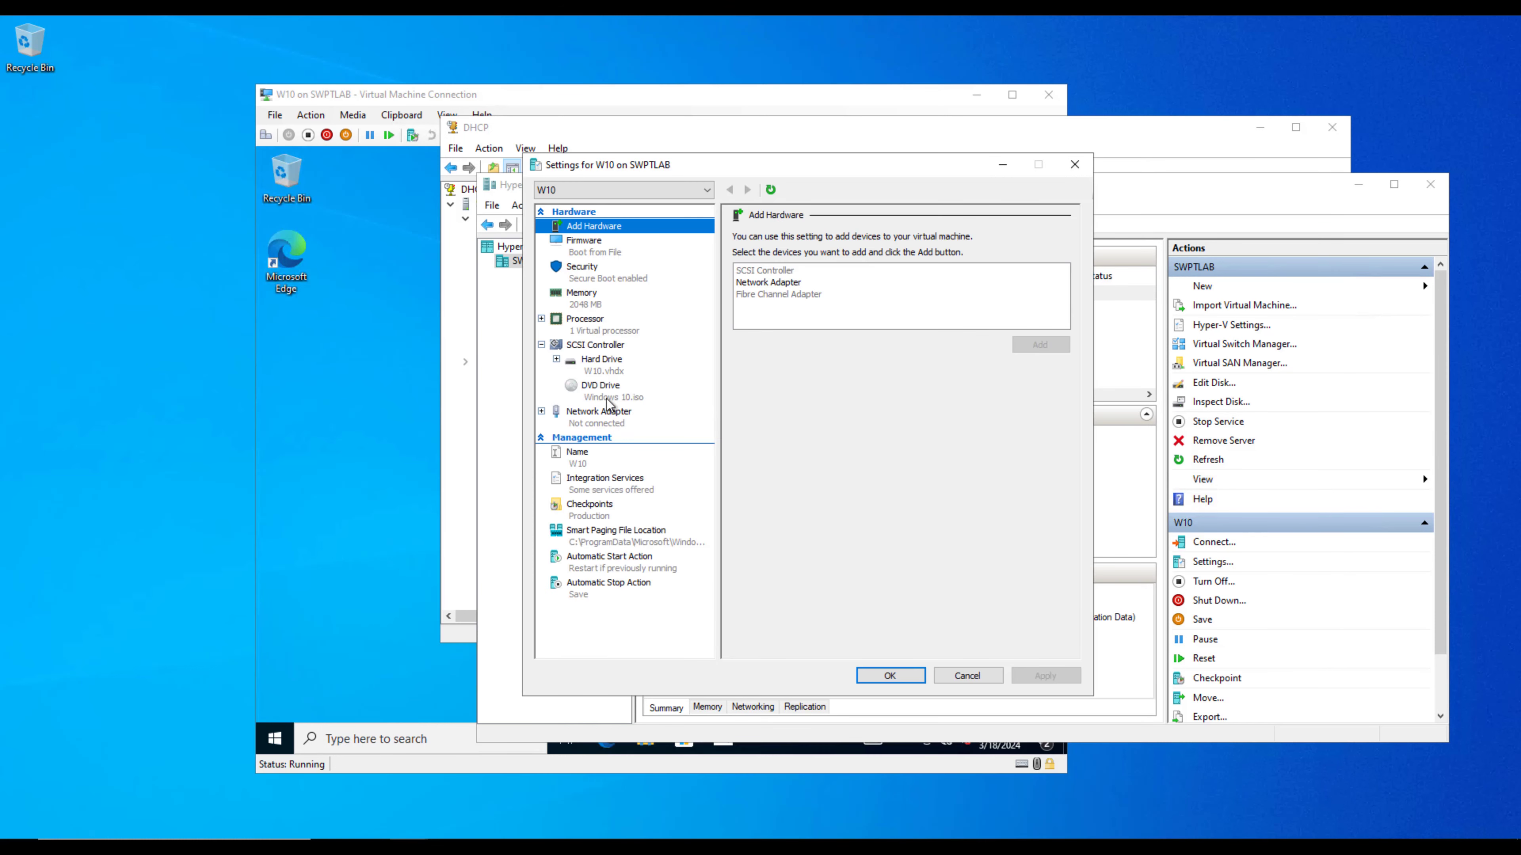
left_click(598, 419)
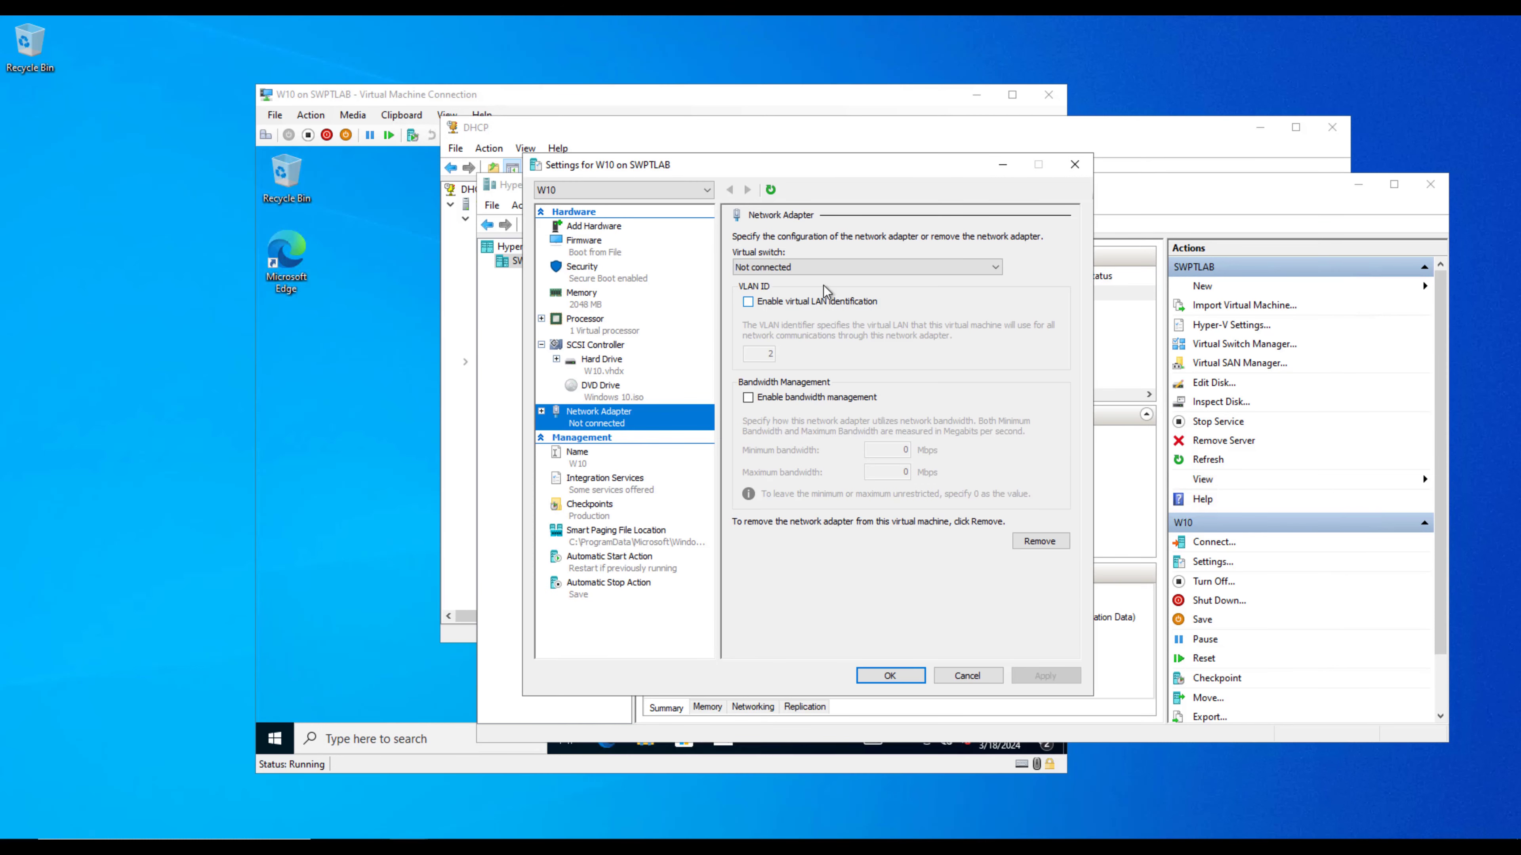
left_click(841, 270)
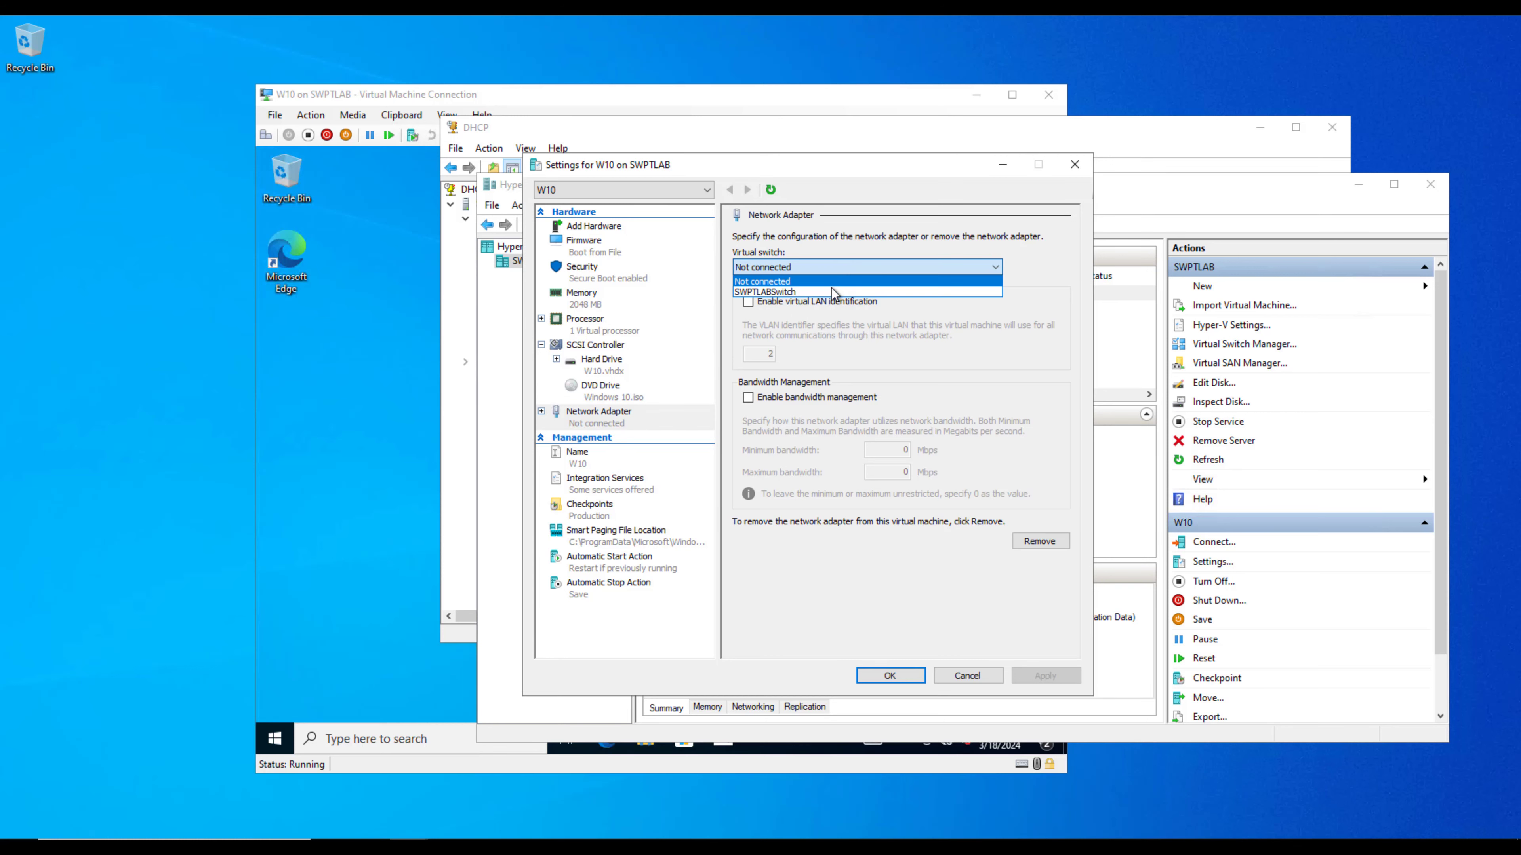
left_click(835, 291)
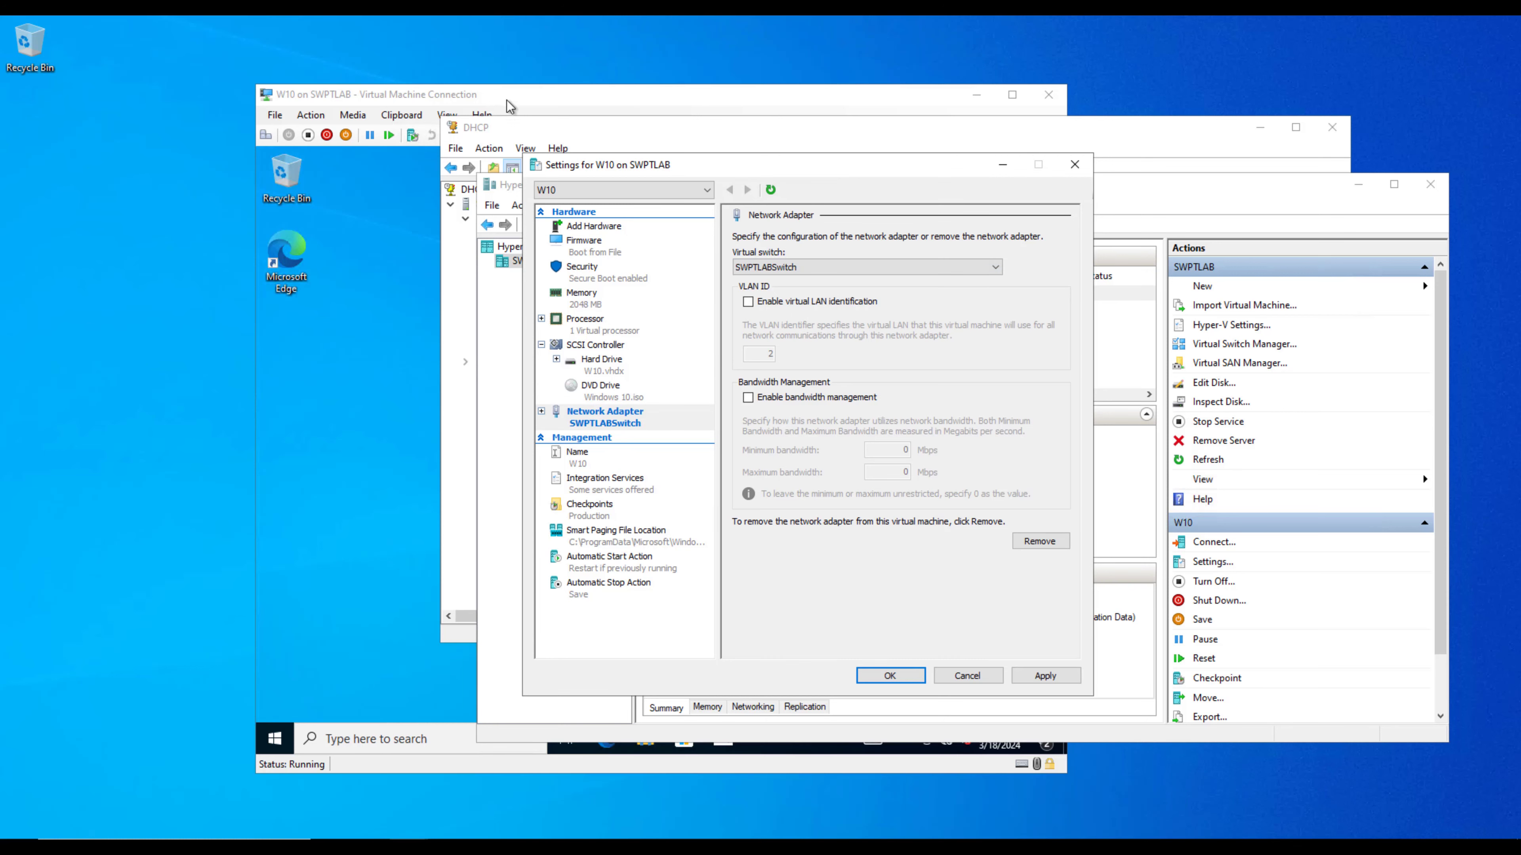
left_click_drag(523, 101, 377, 109)
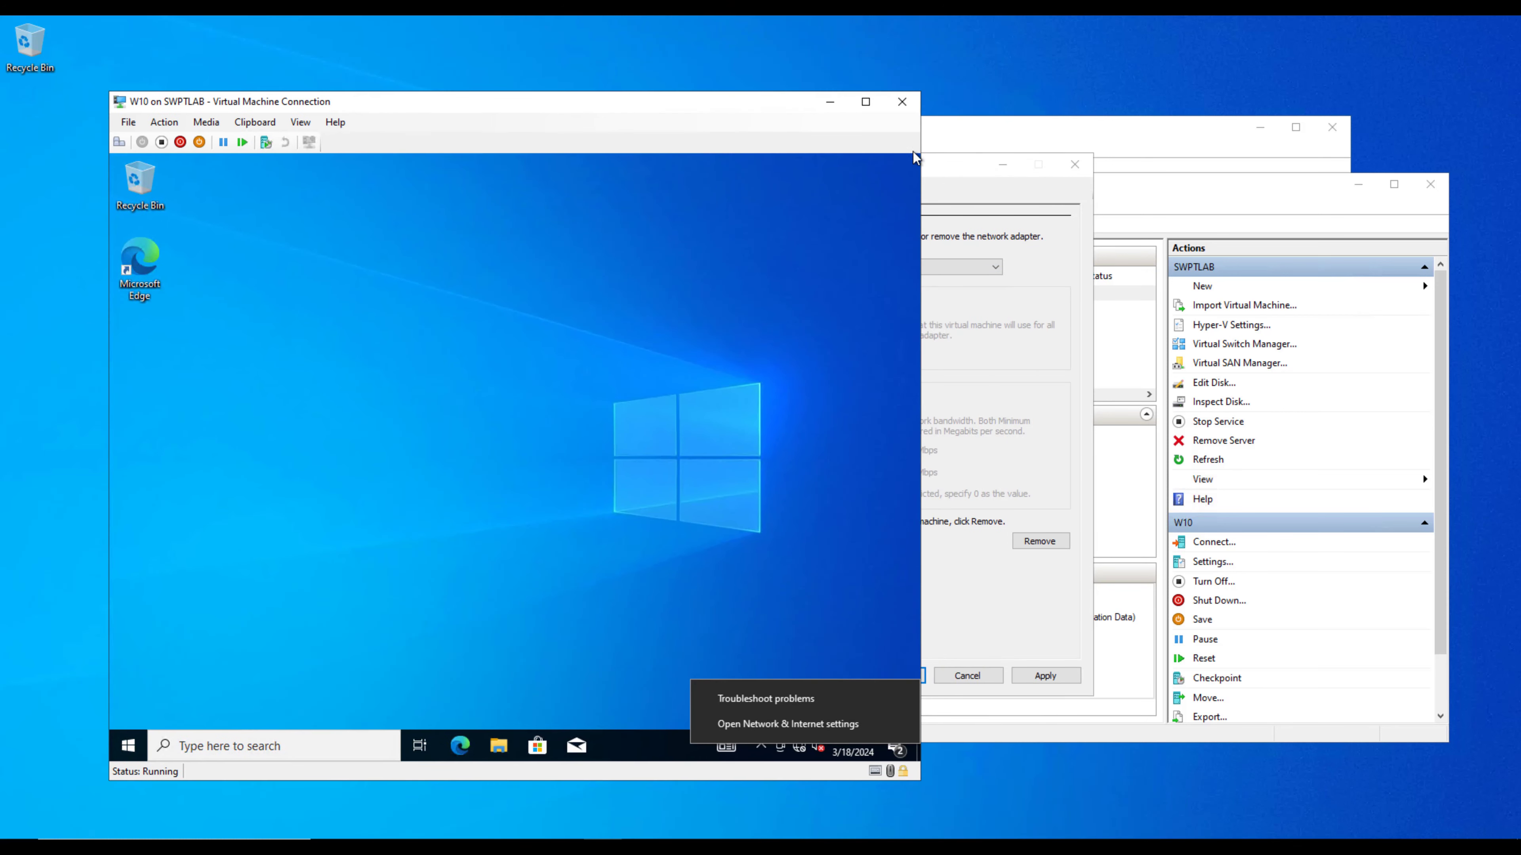
left_click_drag(982, 166, 1184, 156)
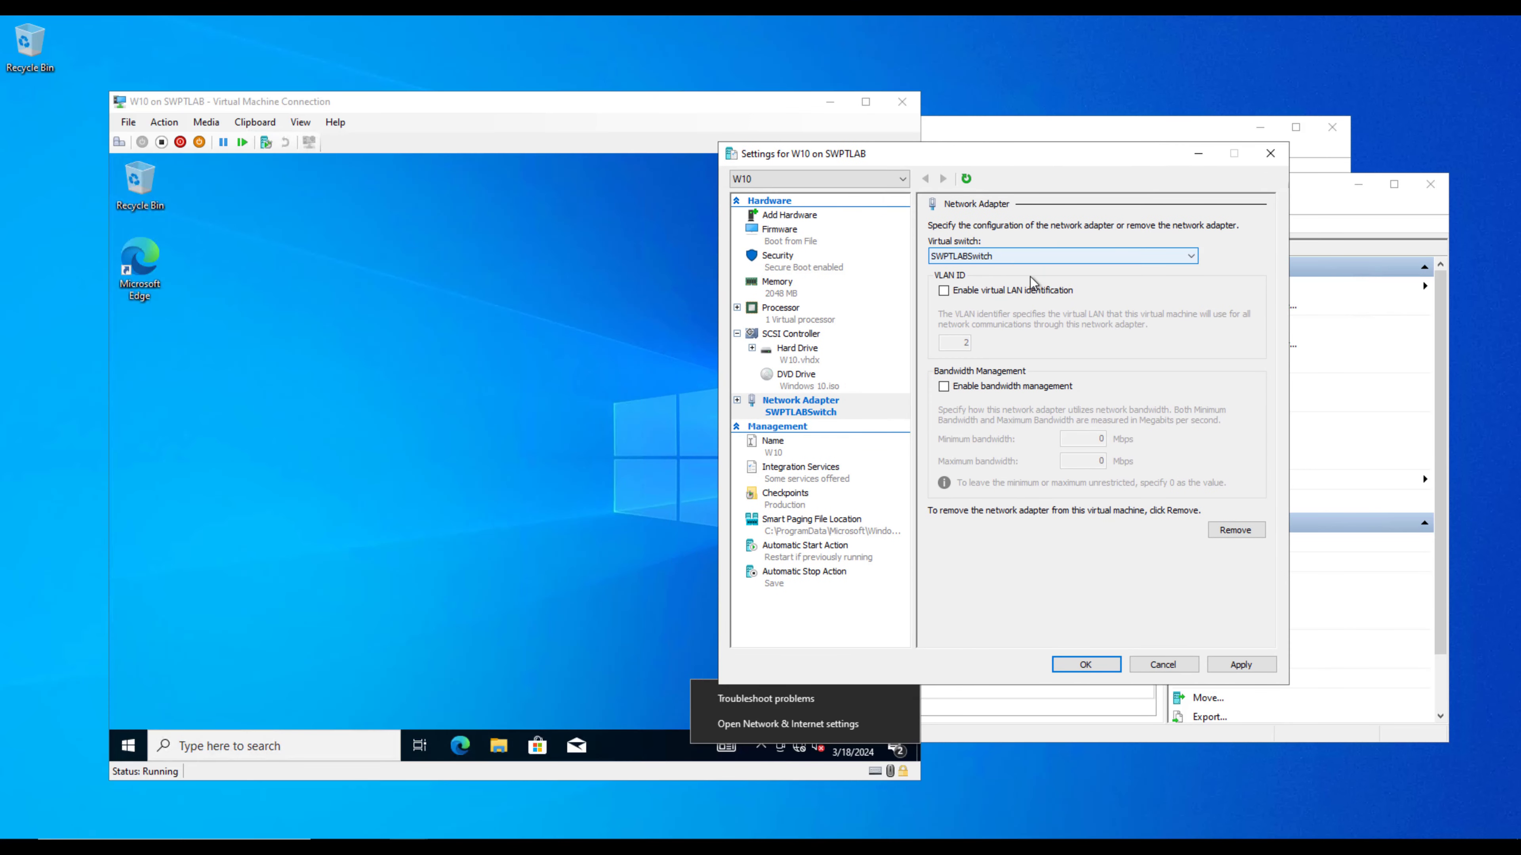
left_click(1242, 666)
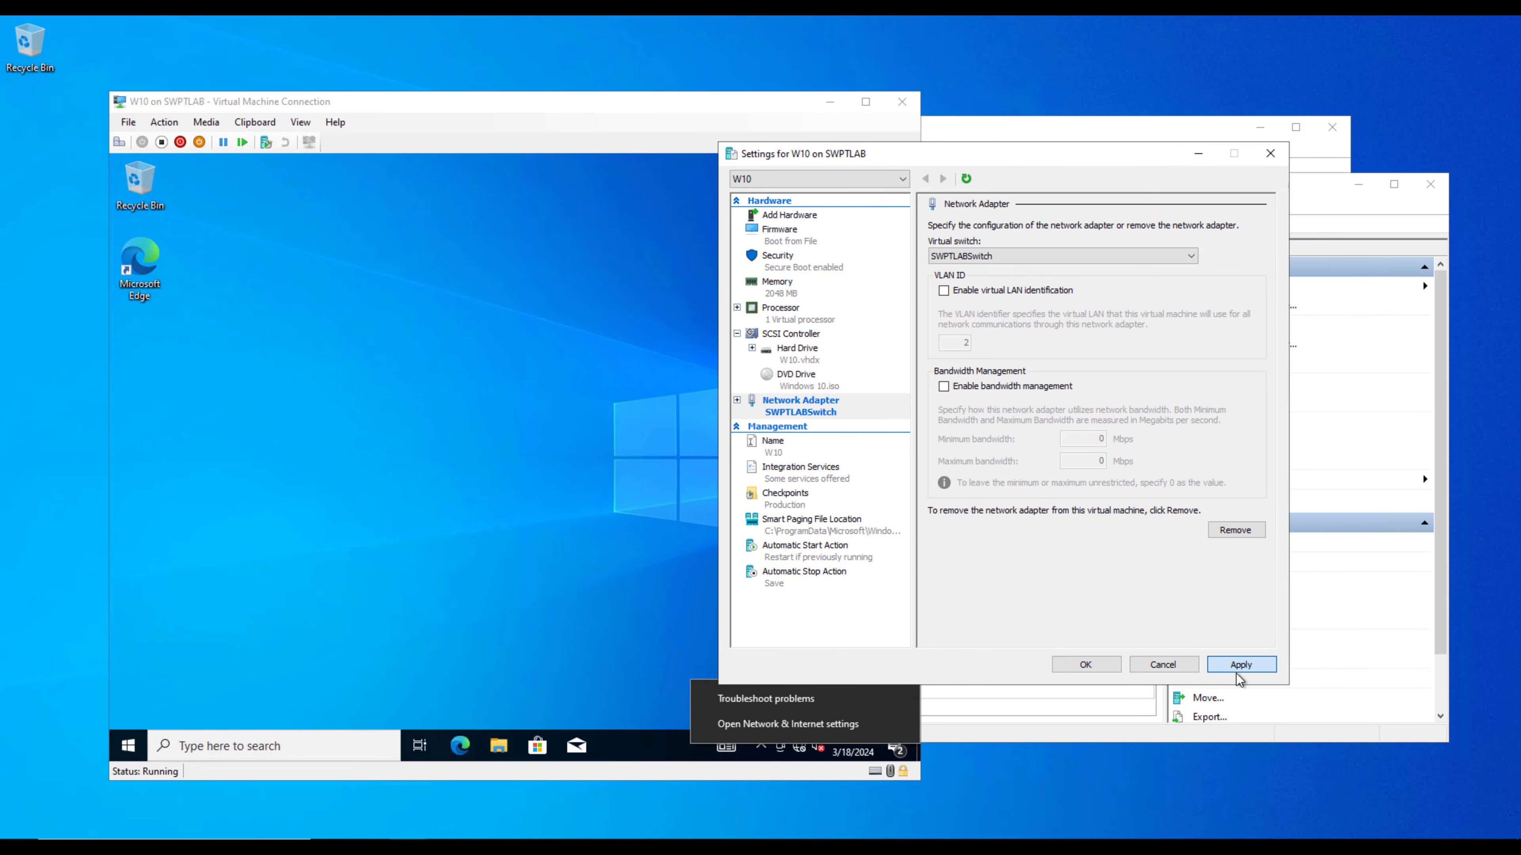
left_click(1101, 668)
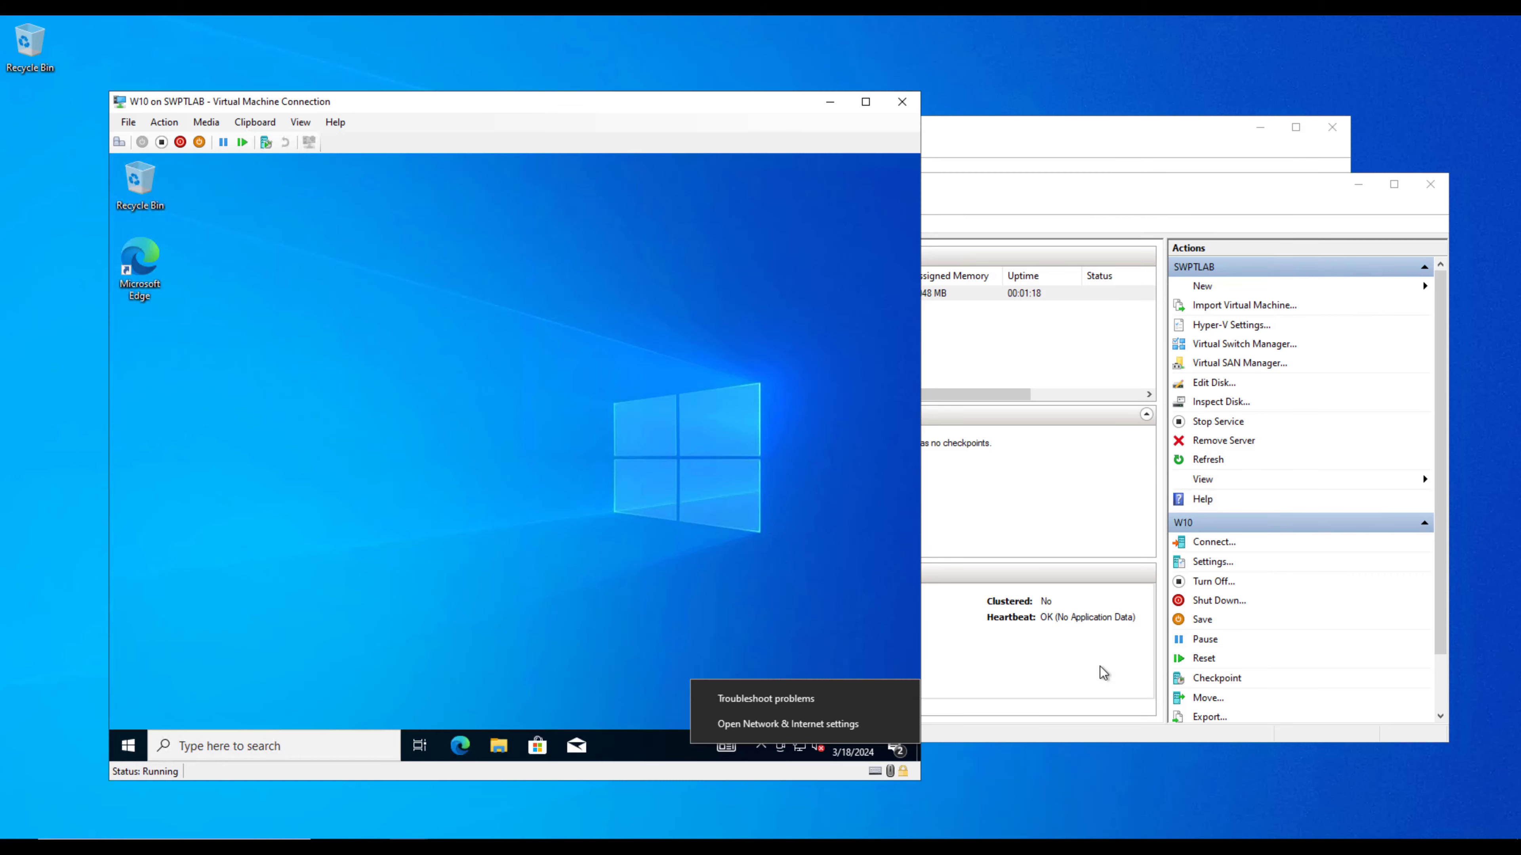
Step: Dismiss the network options in the W10 virtual machine and refresh its desktop
left_click(673, 704)
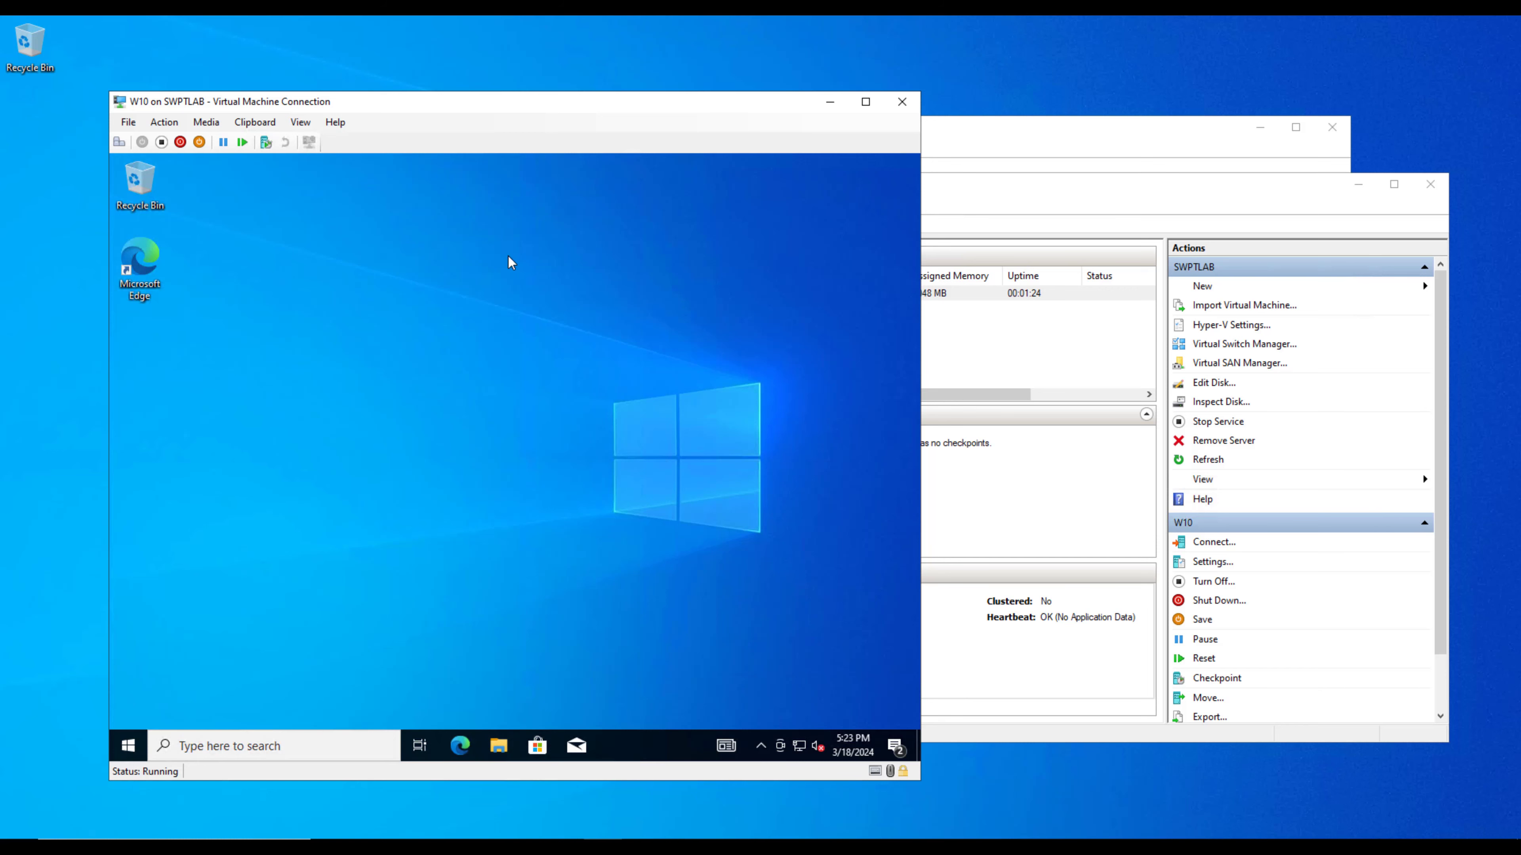
left_click_drag(690, 108, 845, 106)
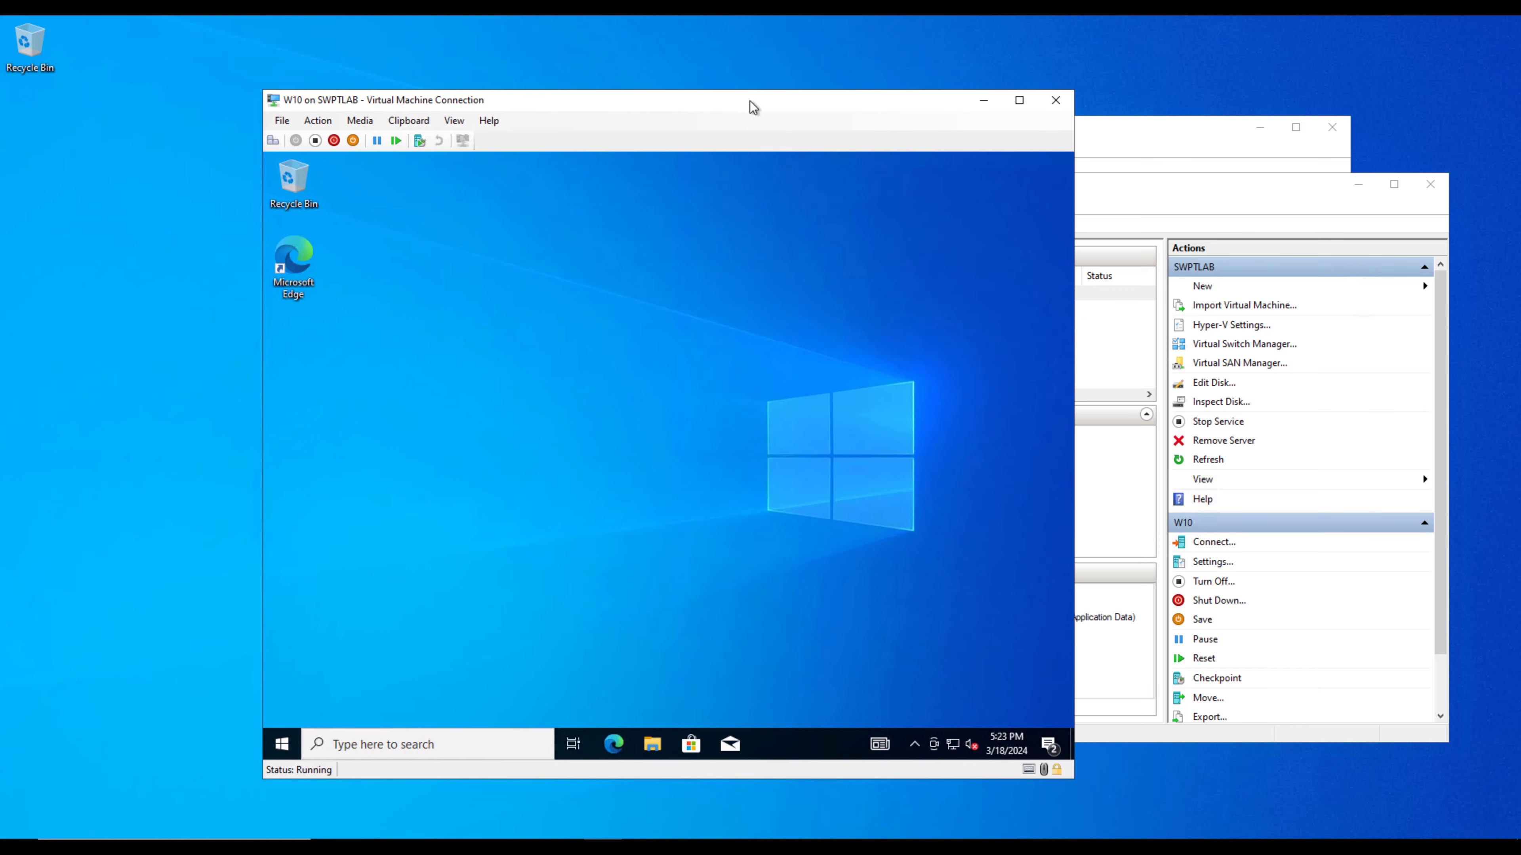
right_click(632, 500)
left_click(697, 535)
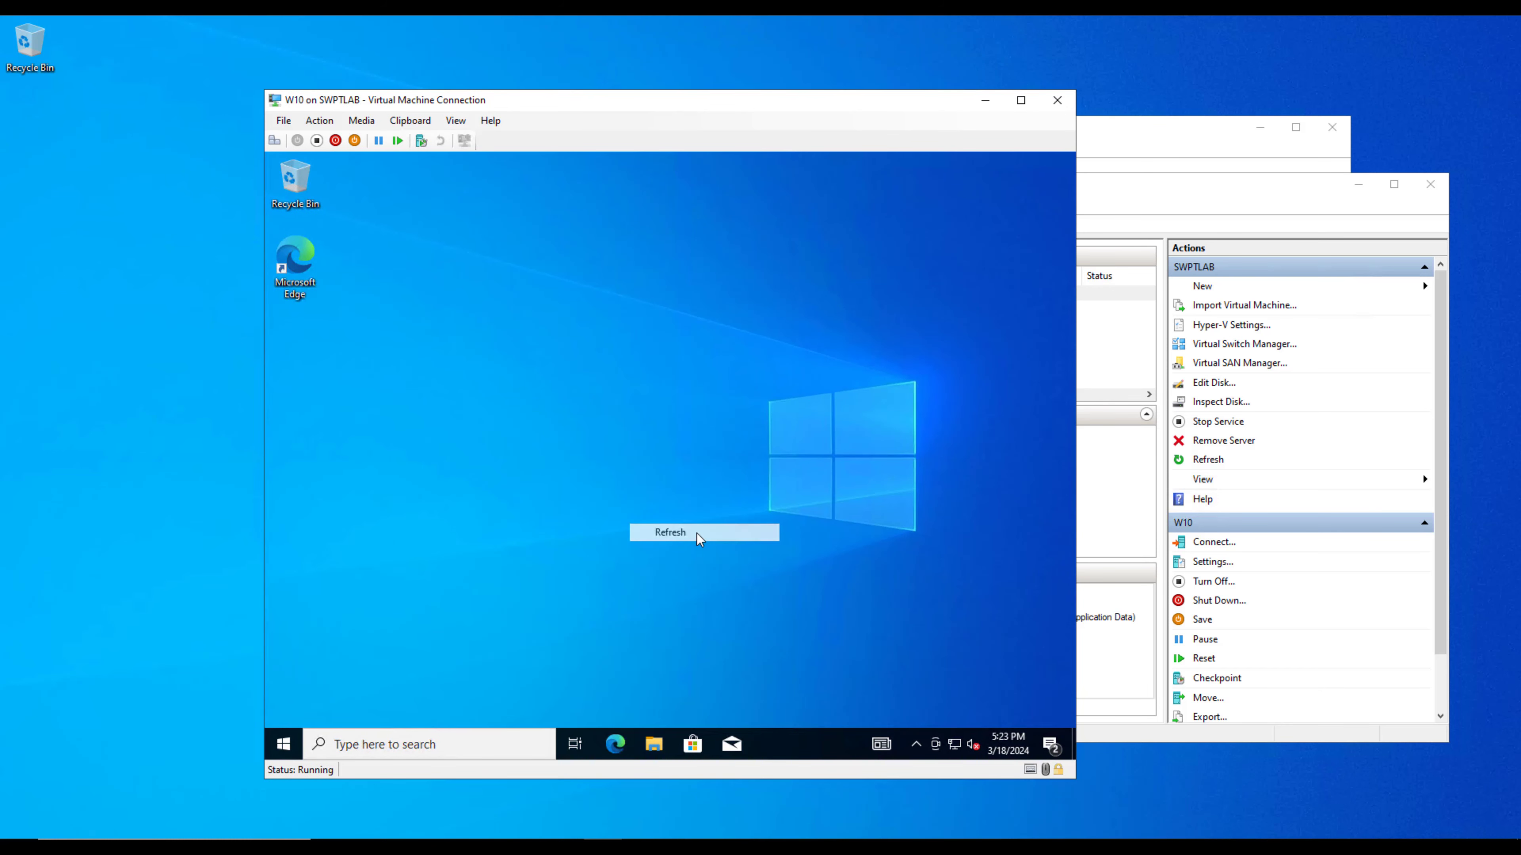
left_click(288, 750)
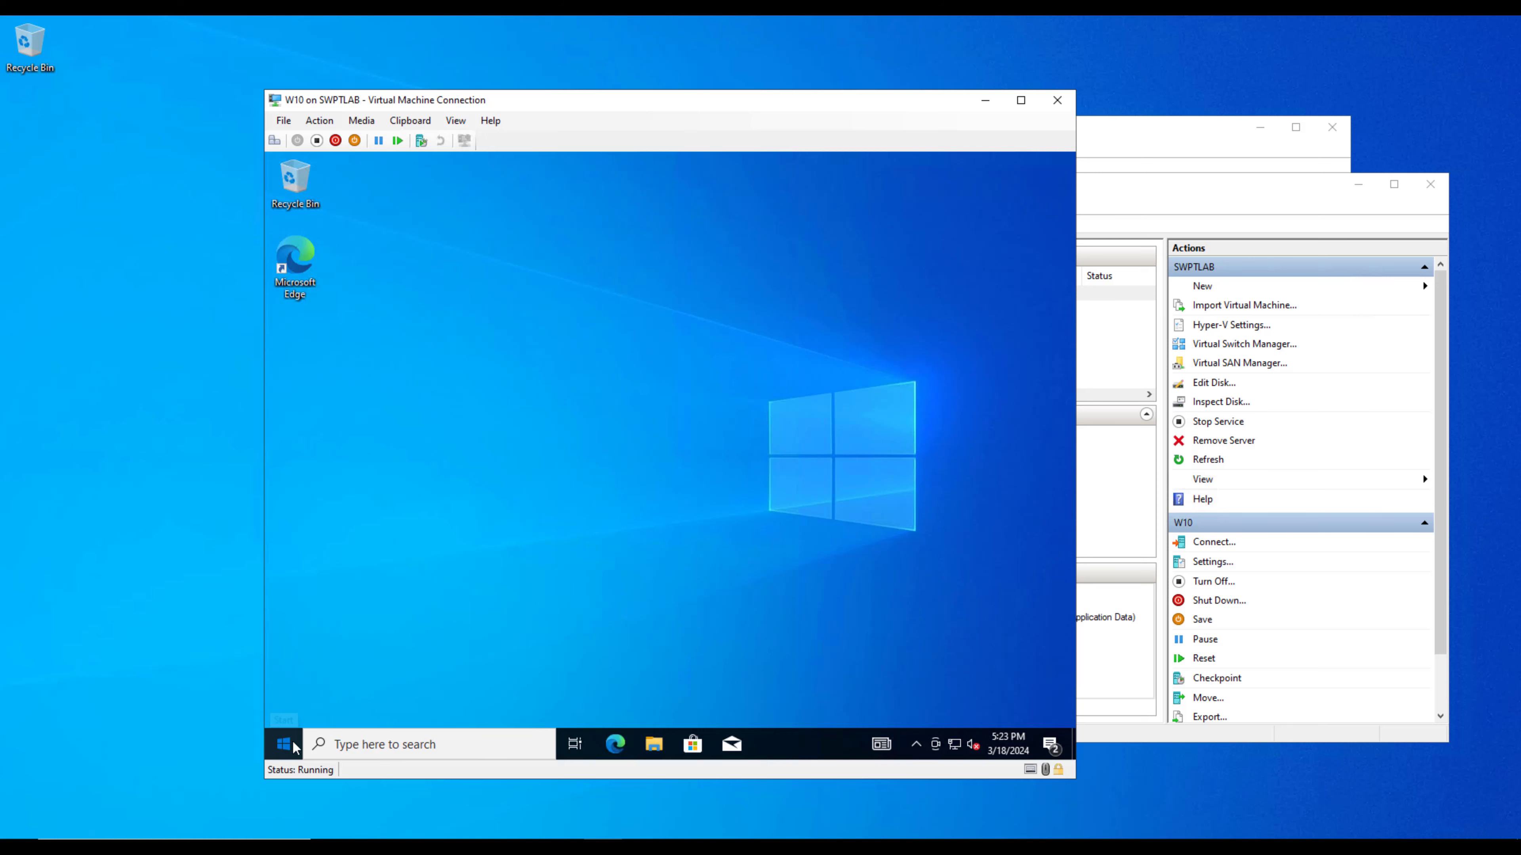
left_click(818, 374)
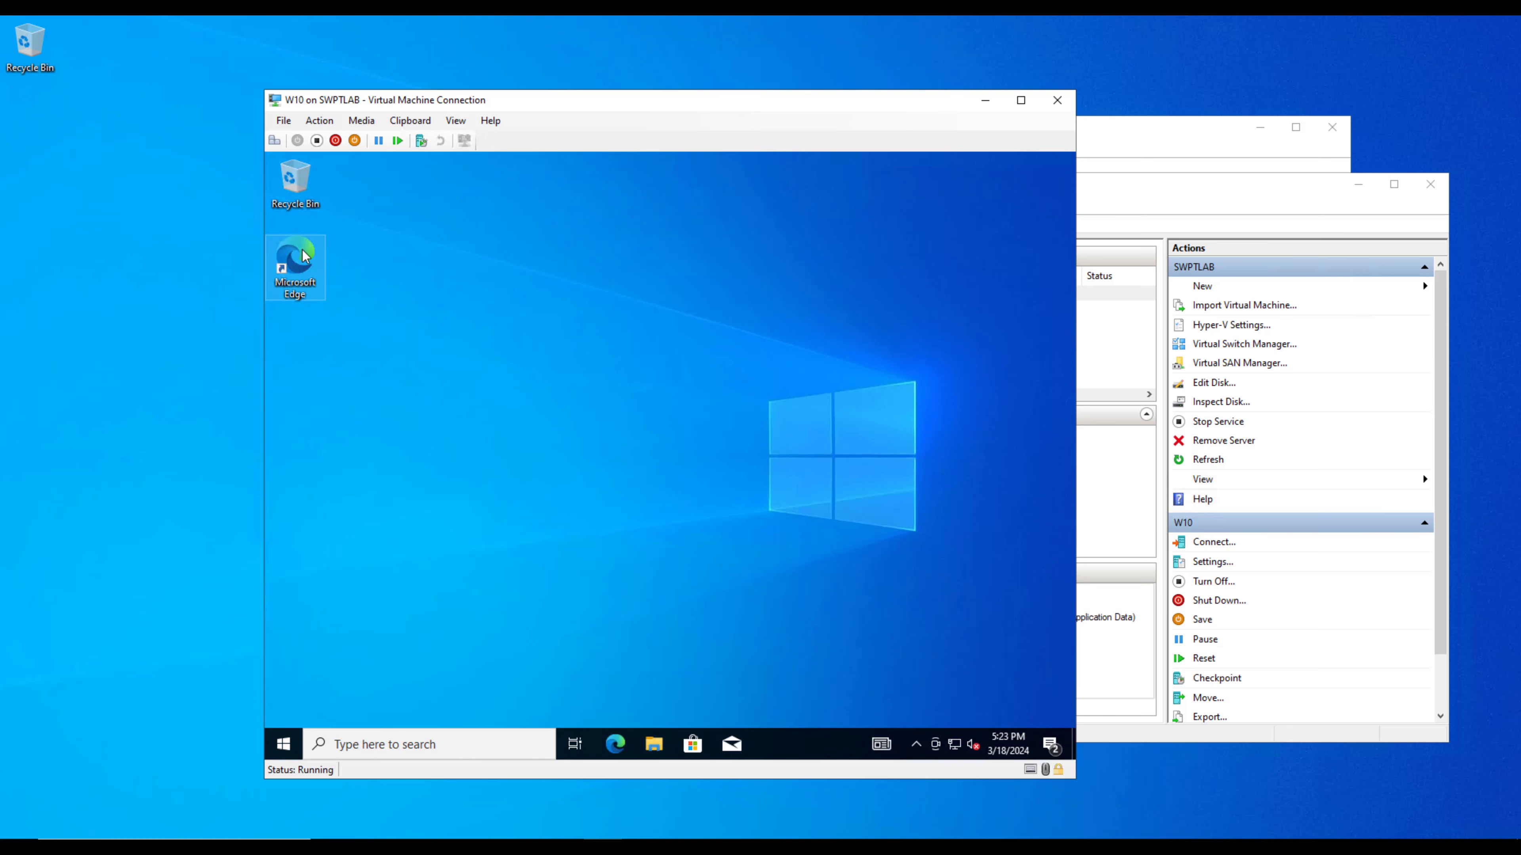
Step: Launch Microsoft Edge in the W10 virtual machine and go to bing.com to test internet access
double_click(321, 259)
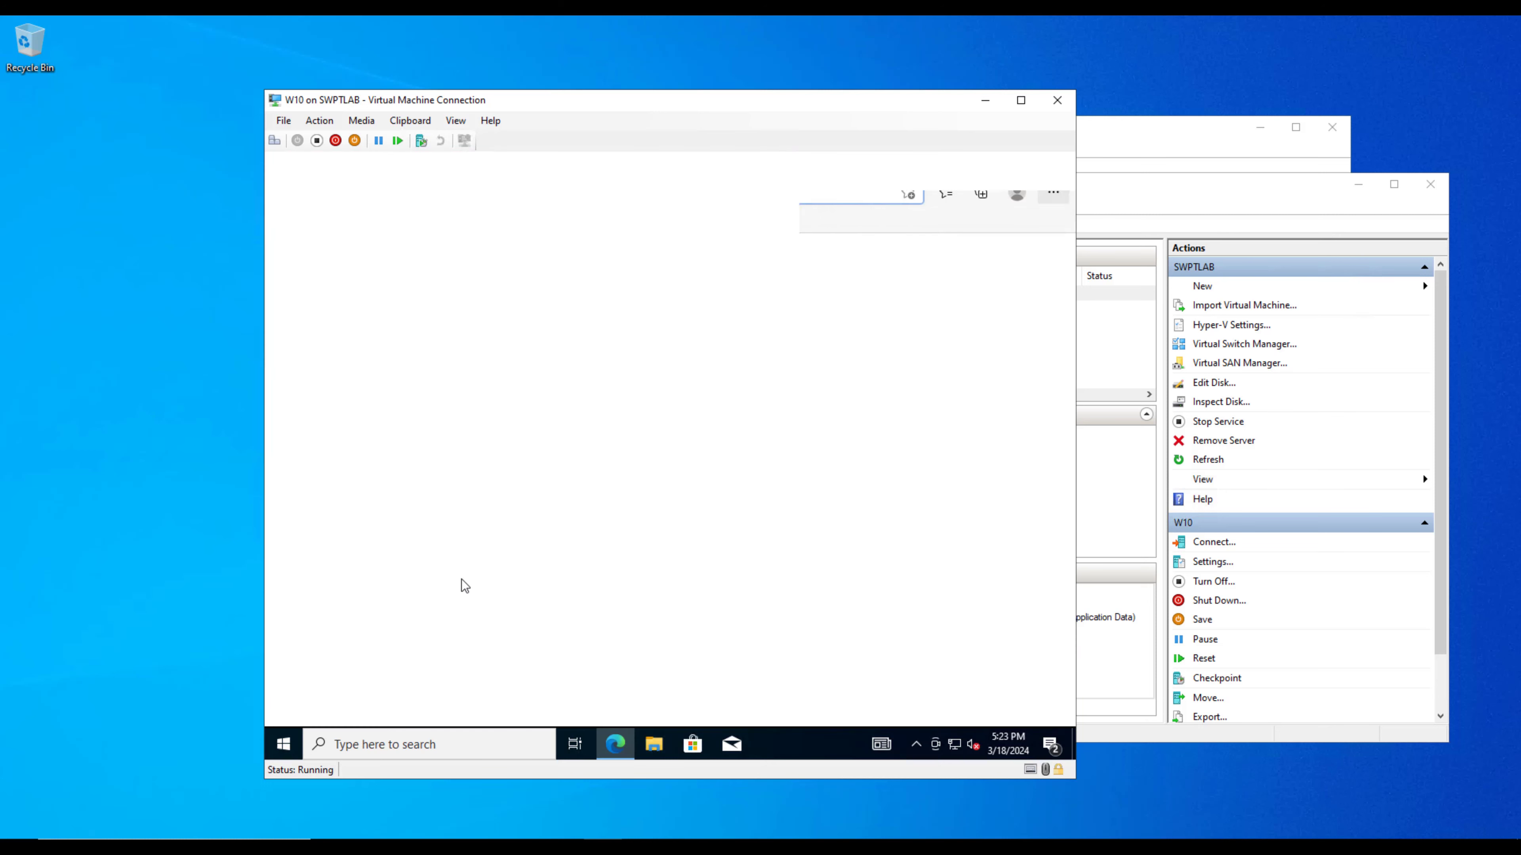
left_click(1063, 216)
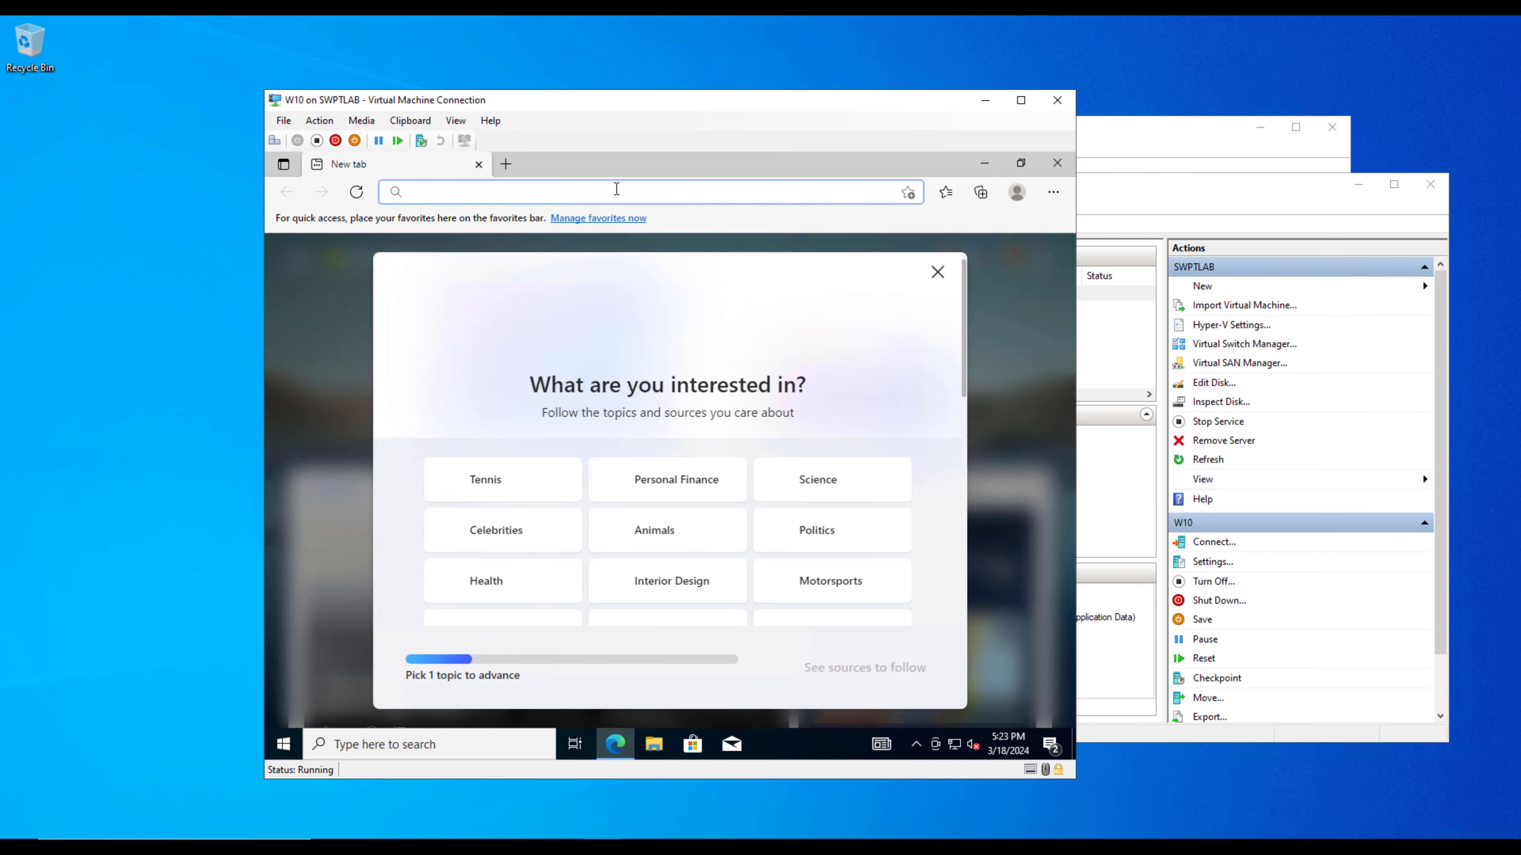
type("bing.com")
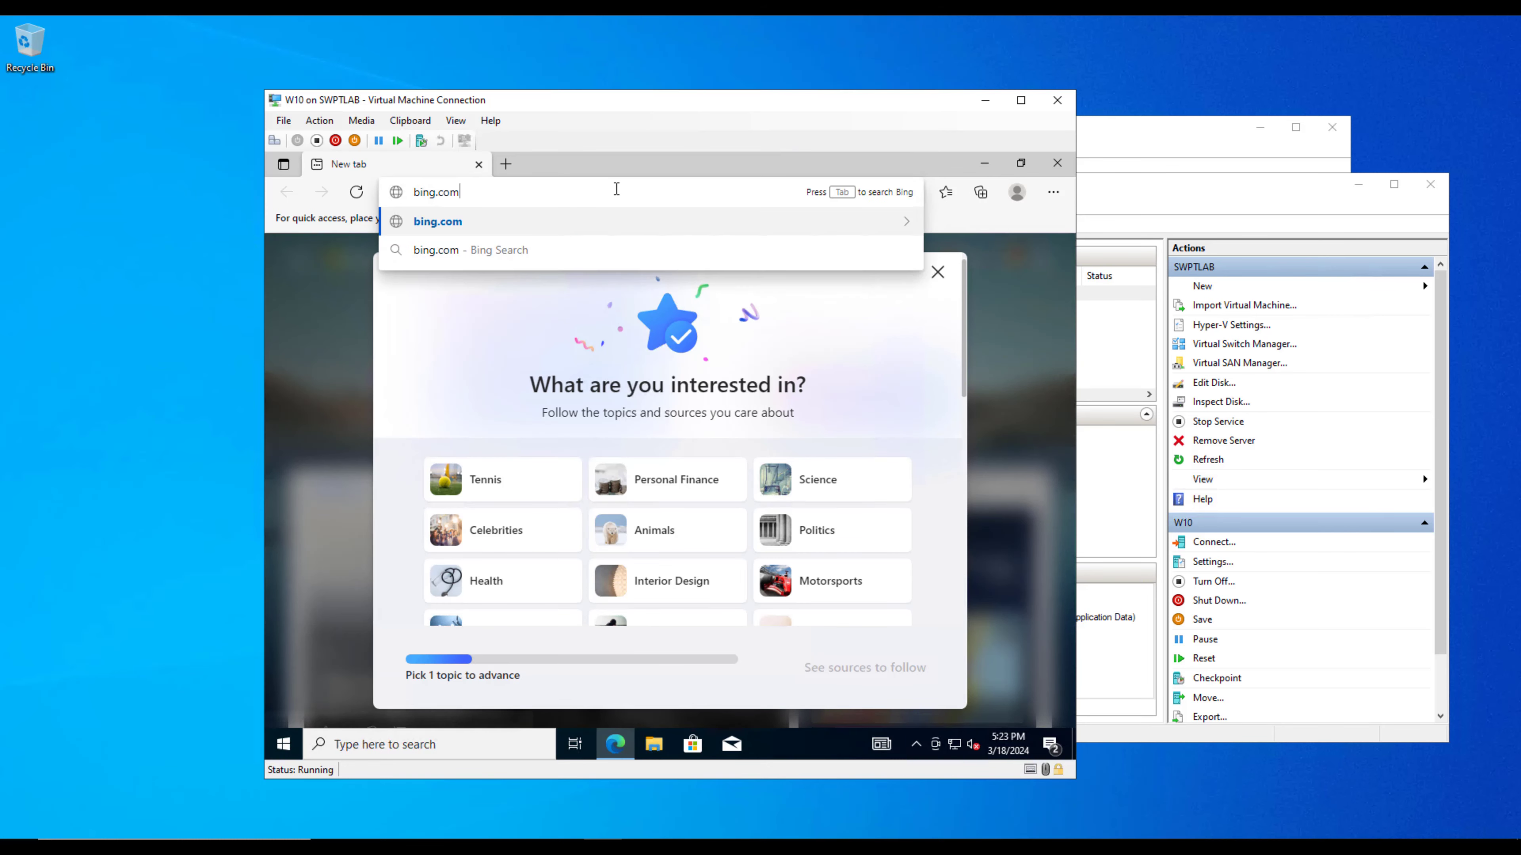
key("Return")
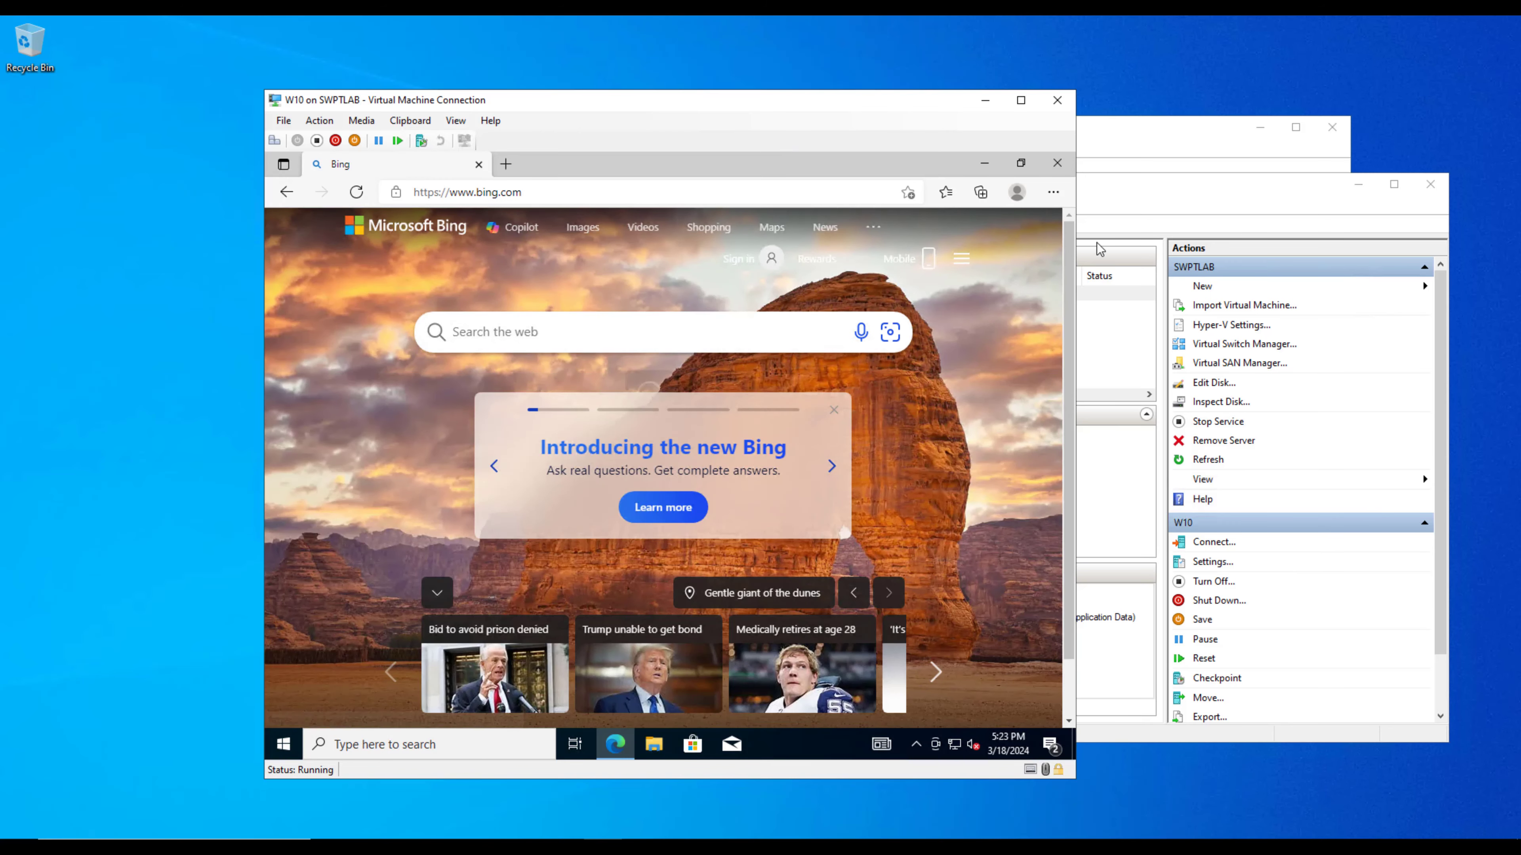
Step: Switch to the DHCP console and look through the 192.168.0.0 scope's address leases, reservations and address pool
left_click_drag(862, 102, 764, 149)
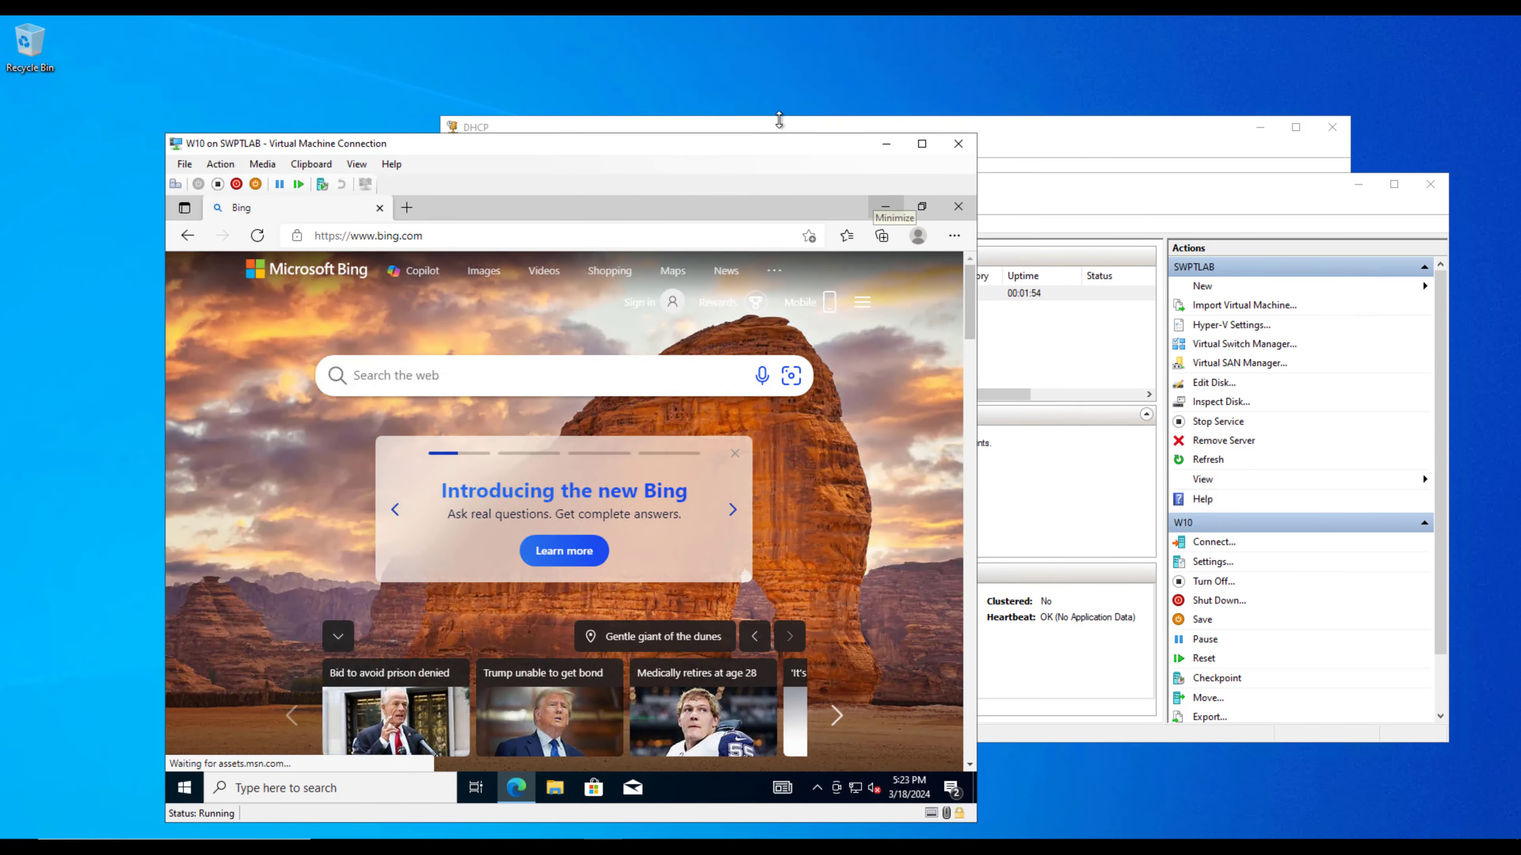
left_click(777, 123)
left_click(541, 262)
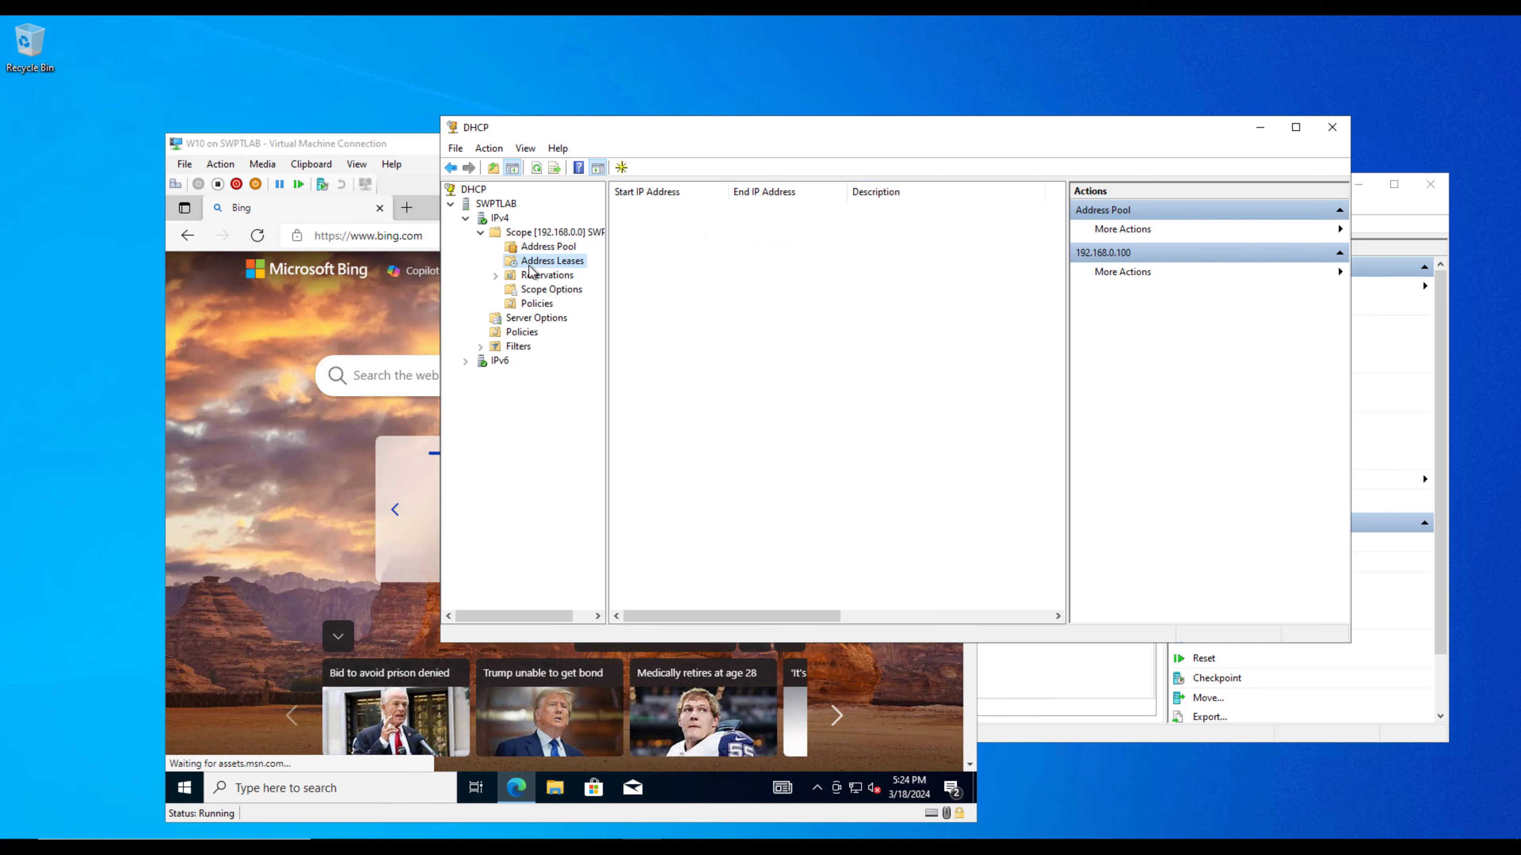
left_click(539, 277)
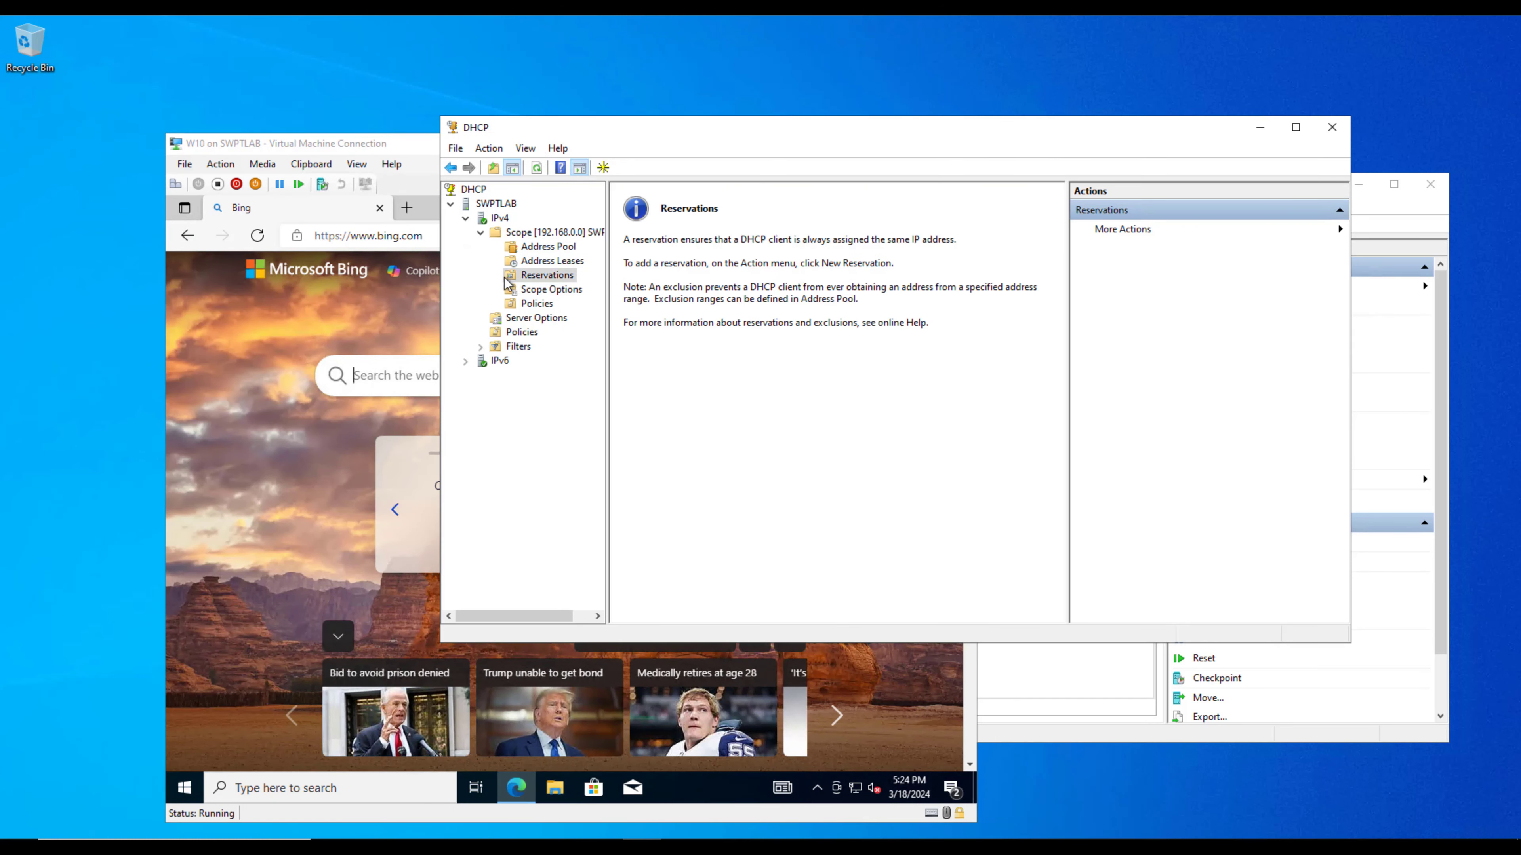
left_click(541, 261)
left_click(541, 252)
Step: Reopen the scope's address leases, select the 192.168.0.100 lease and widen the Name column to inspect it
right_click(539, 266)
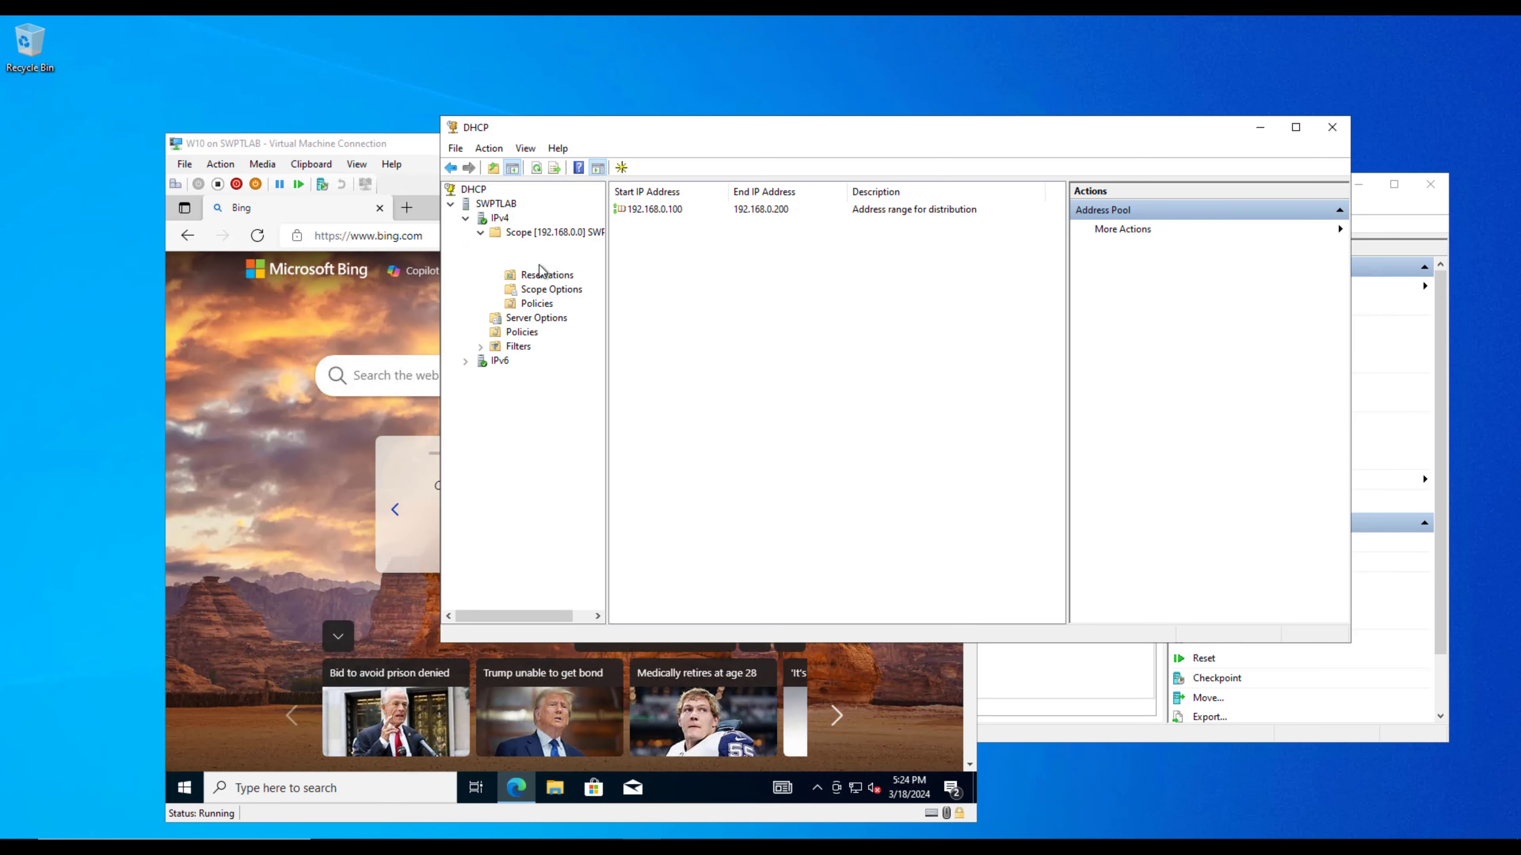
left_click(576, 279)
left_click(551, 261)
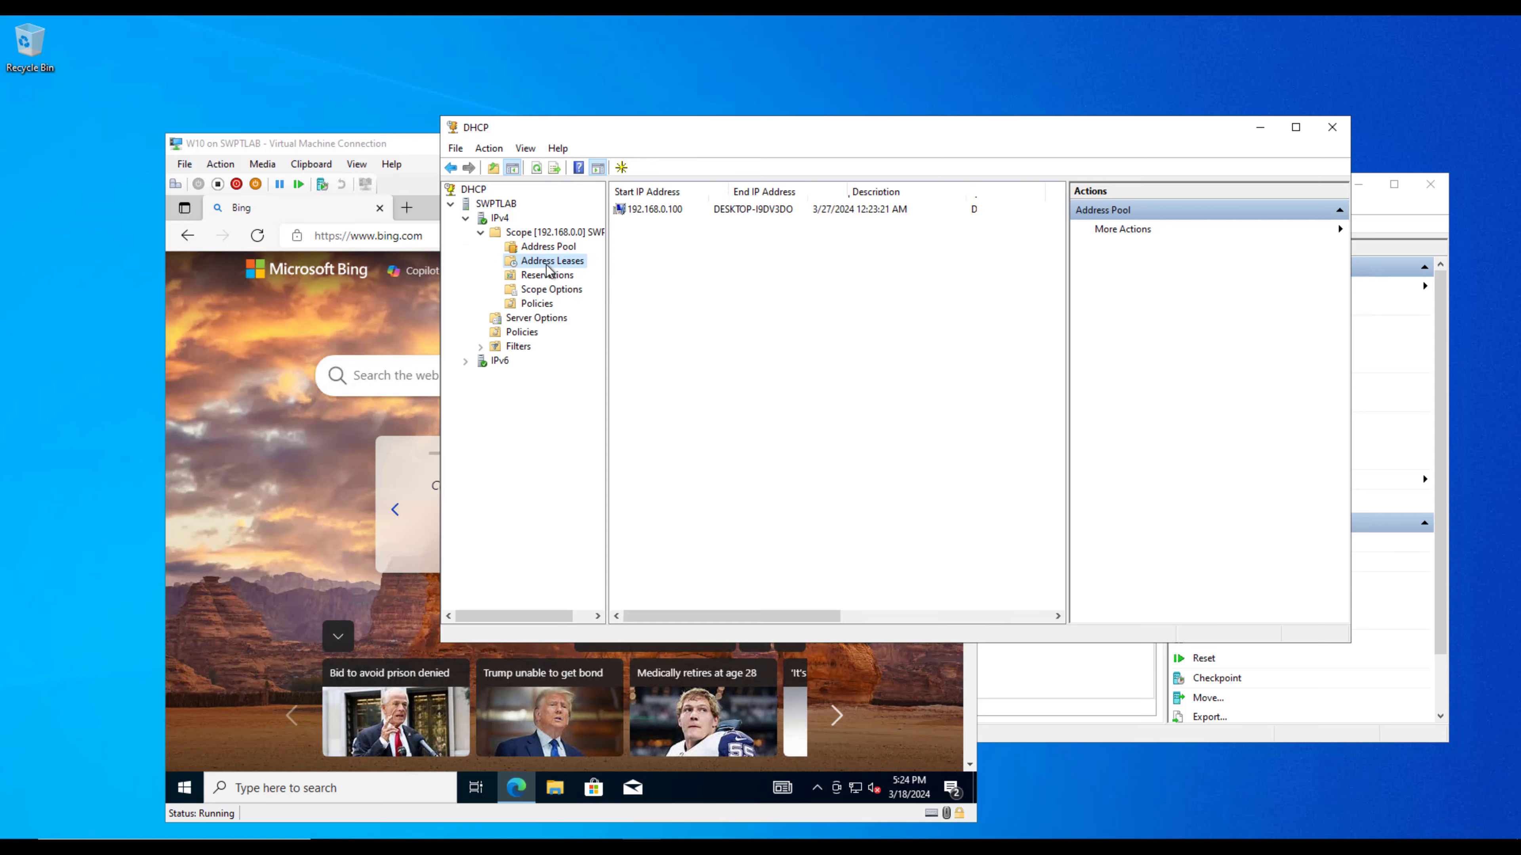
left_click(547, 247)
left_click(549, 263)
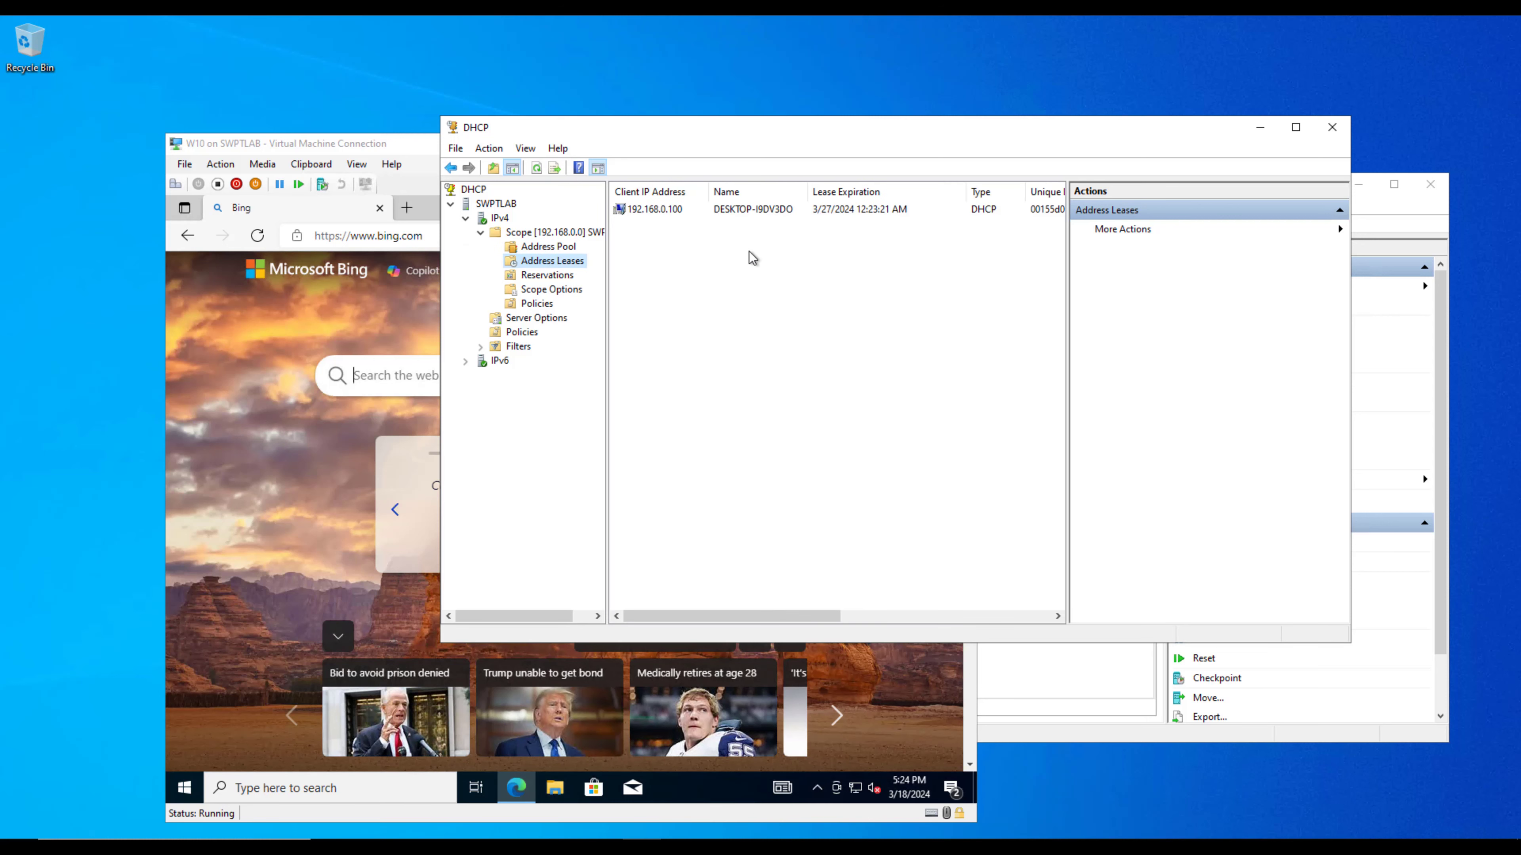
left_click(747, 209)
left_click_drag(836, 190, 843, 190)
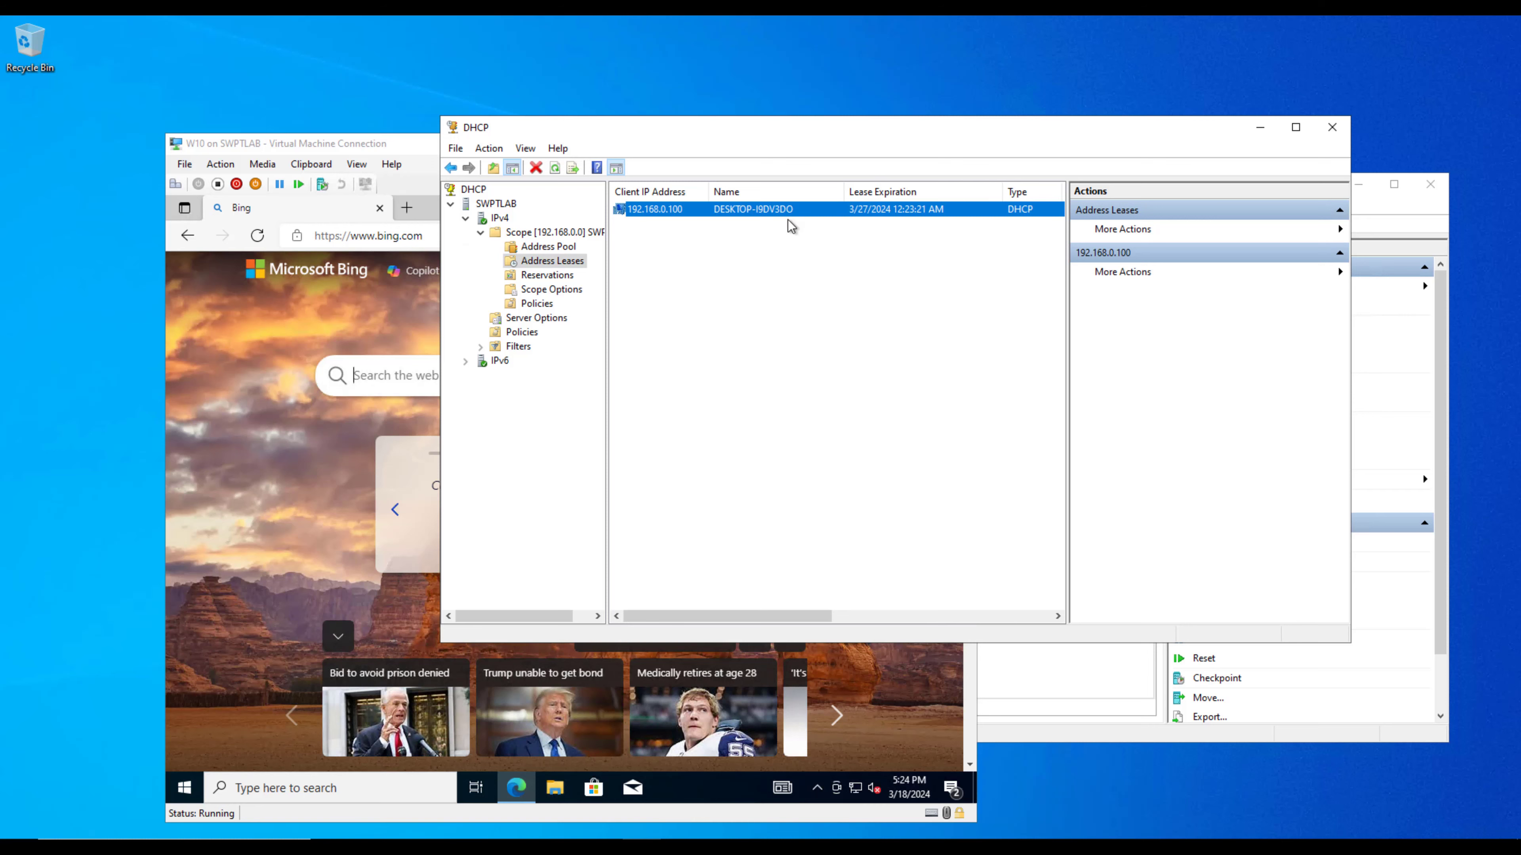
Step: Rearrange the open windows and bring Hyper-V Manager to the front beside the W10 virtual machine
left_click_drag(757, 127, 831, 210)
left_click(537, 141)
left_click_drag(536, 141, 526, 122)
left_click(1017, 180)
left_click_drag(1021, 184, 1021, 179)
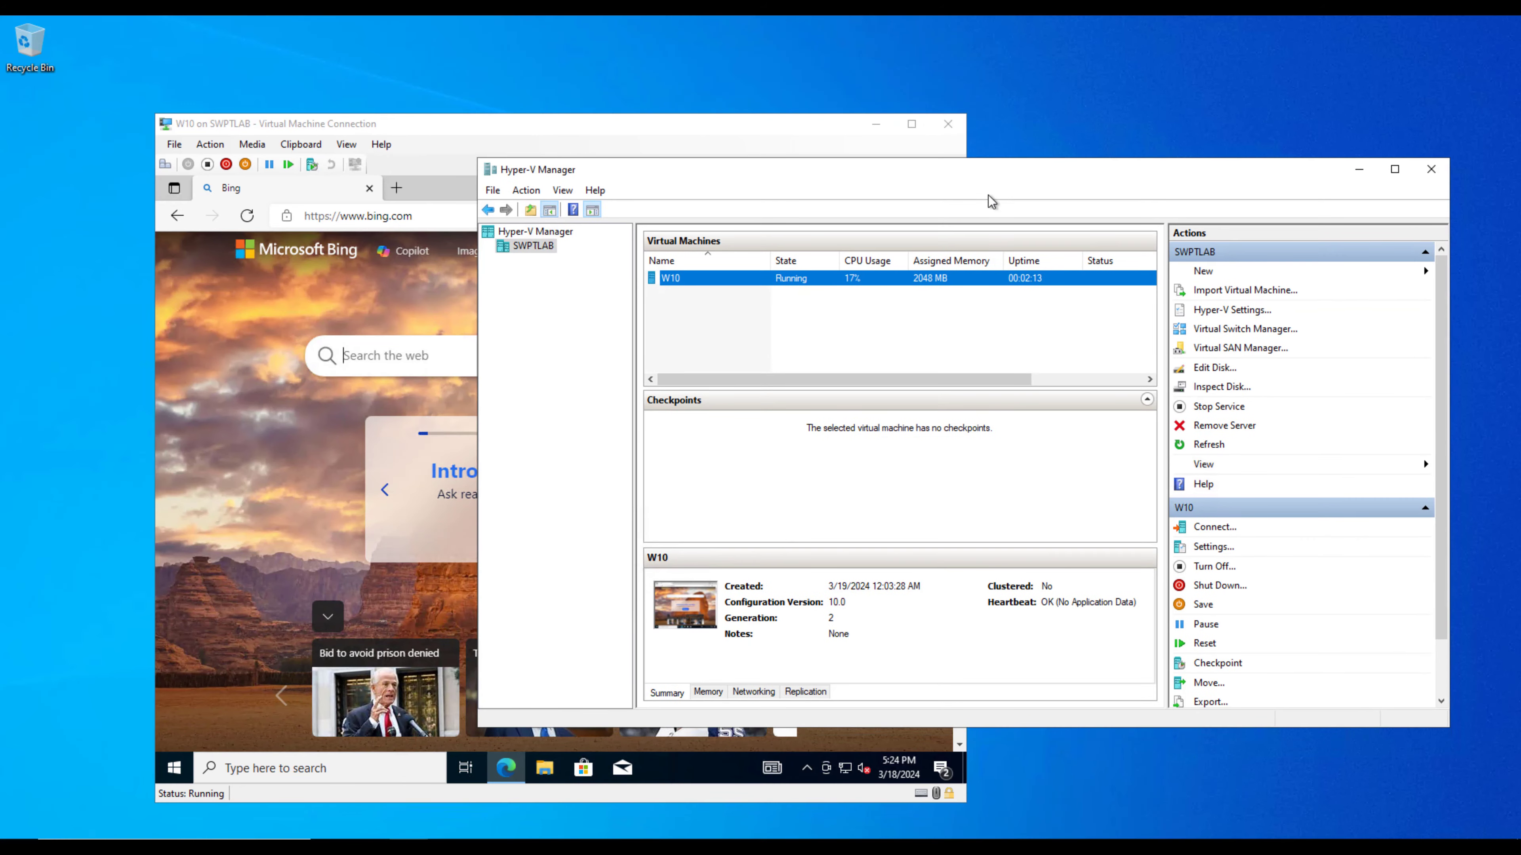
Step: Bring up the 192.168.0.100 lease's available actions in the DHCP console, and open Bing's Copilot page in the W10 virtual machine
left_click(643, 847)
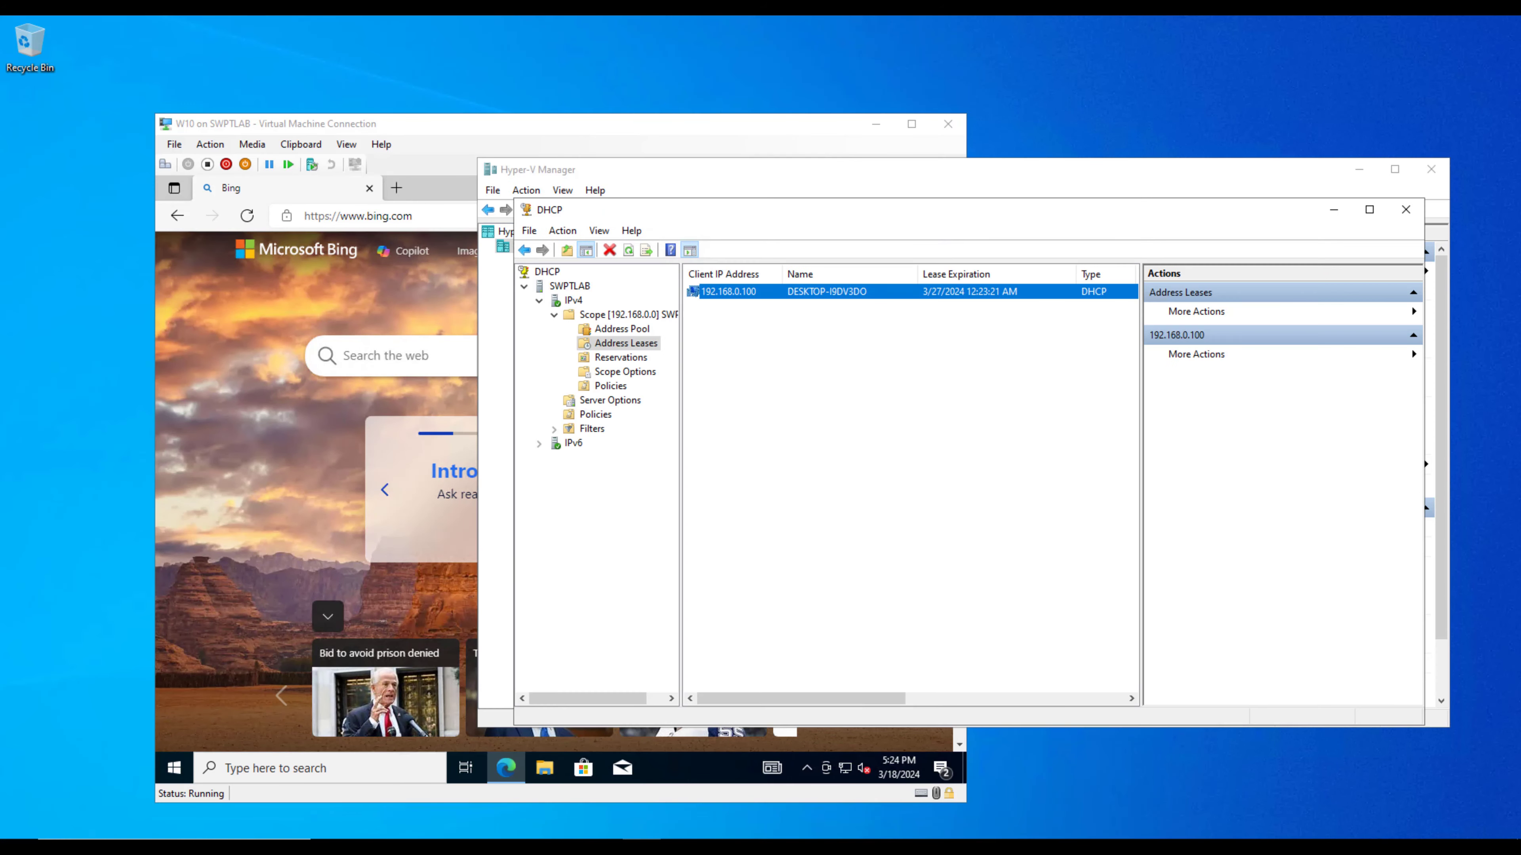
right_click(847, 298)
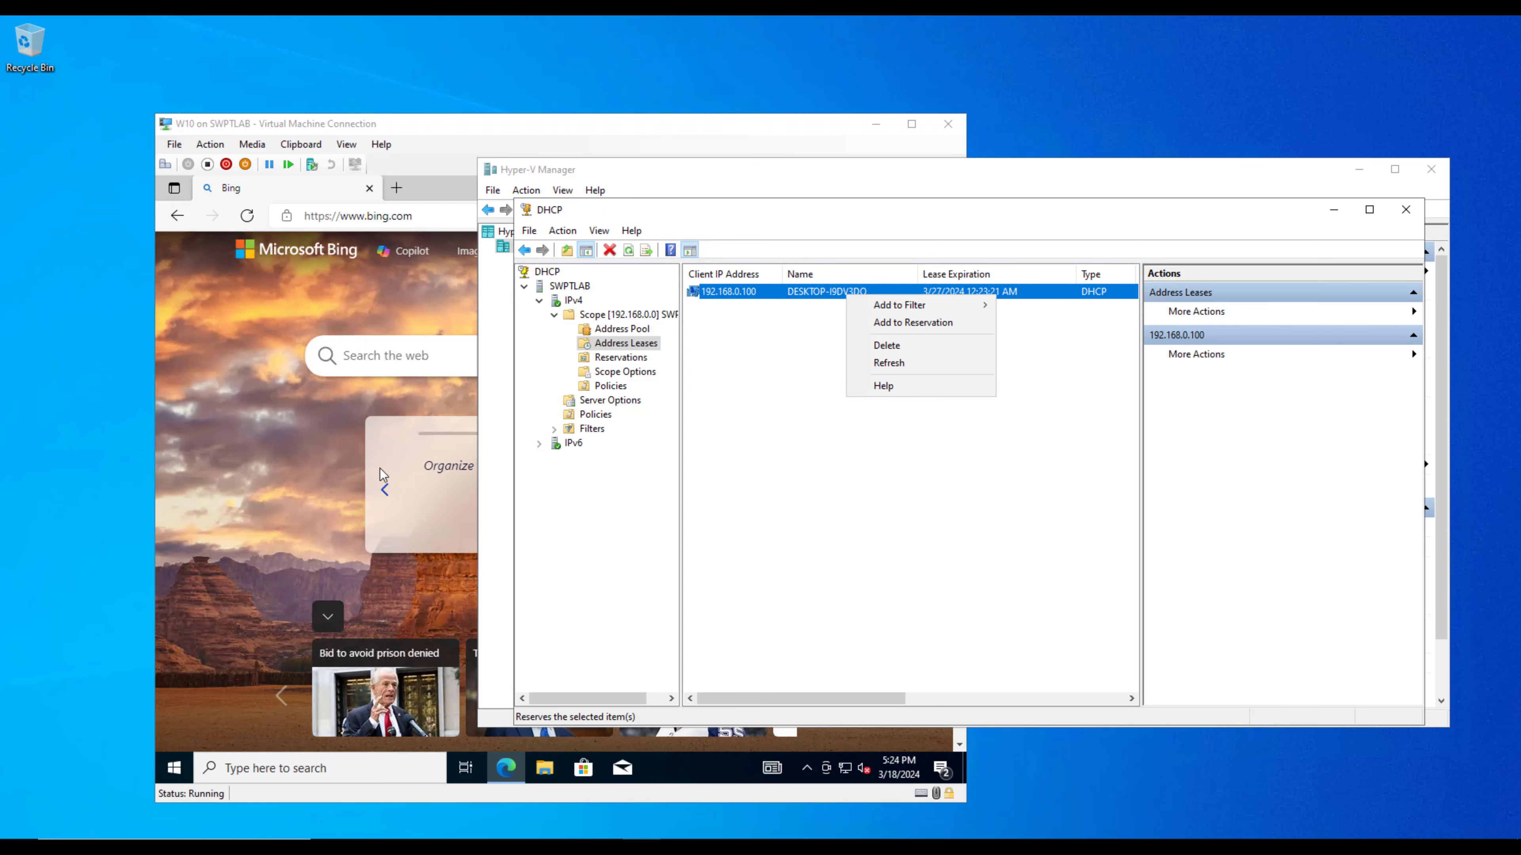
left_click(311, 470)
left_click(407, 252)
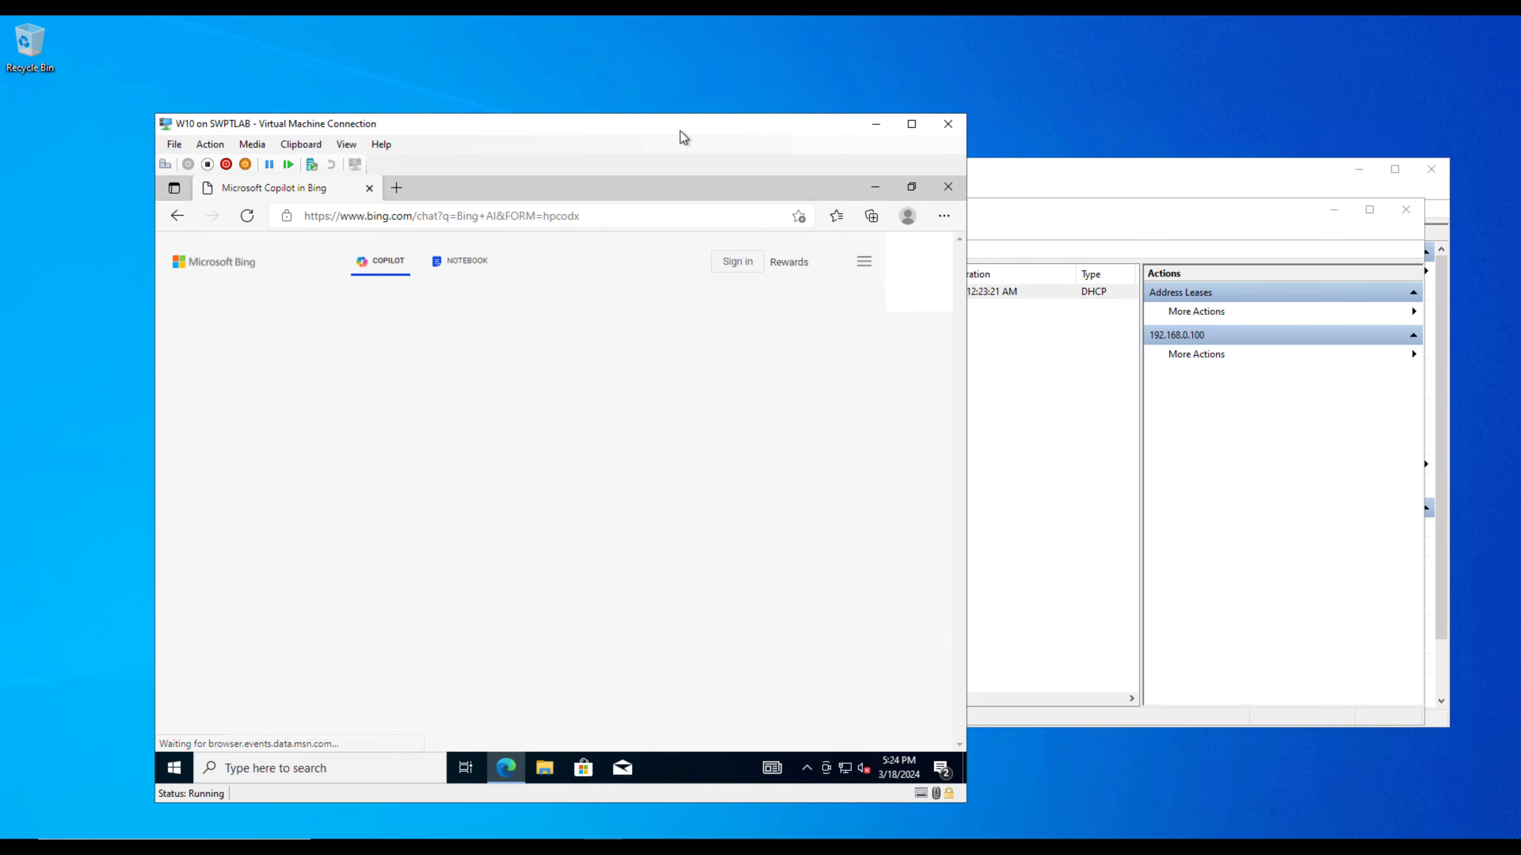
left_click_drag(665, 130, 729, 107)
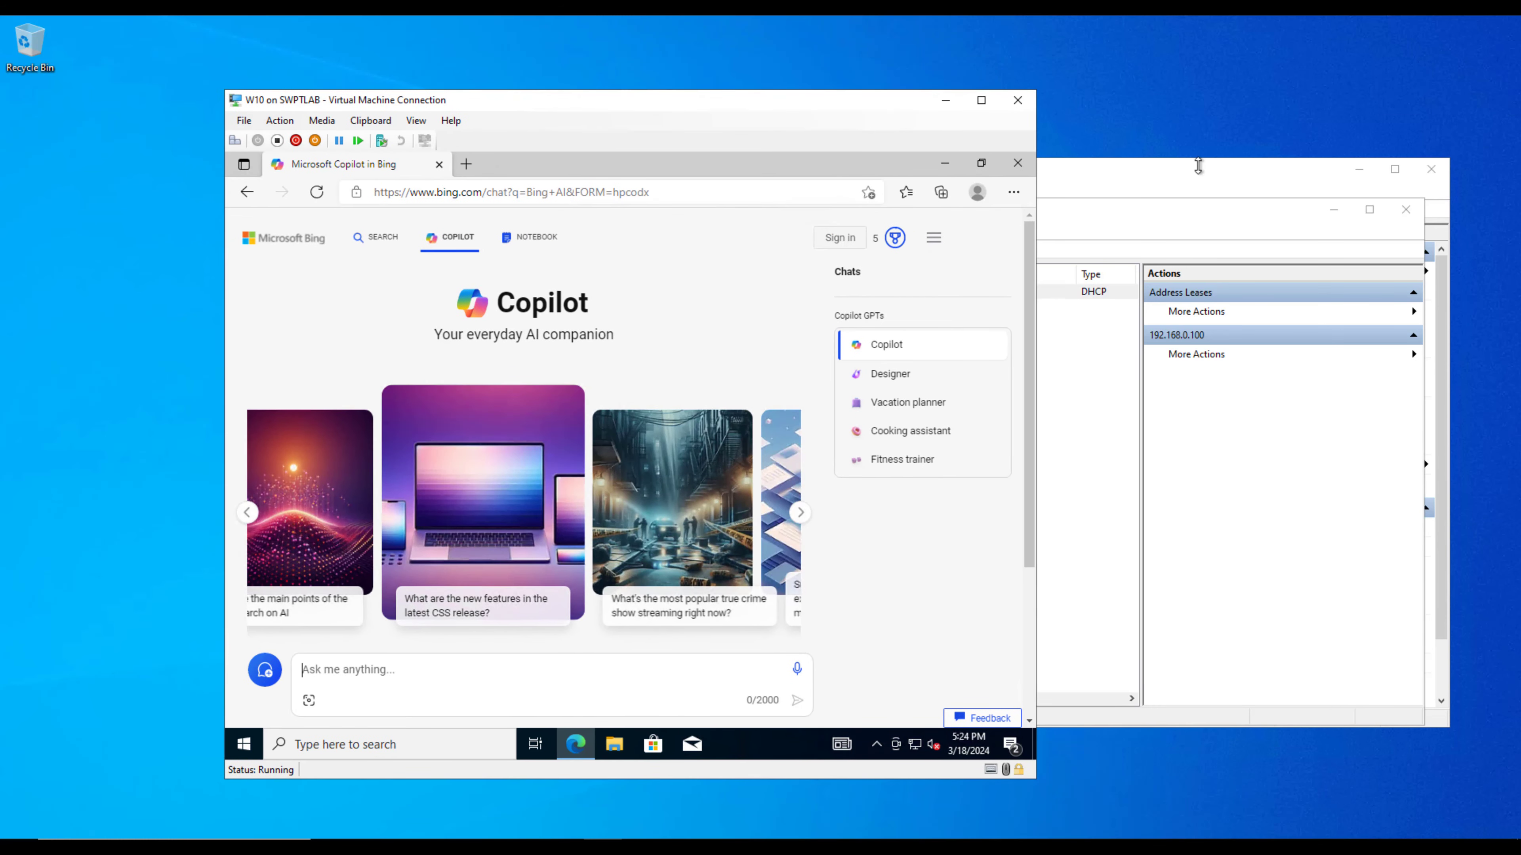
Step: Rearrange the DHCP console and Hyper-V Manager windows so they overlap side by side in front of the W10 virtual machine
left_click(1197, 165)
left_click_drag(1196, 166, 1133, 247)
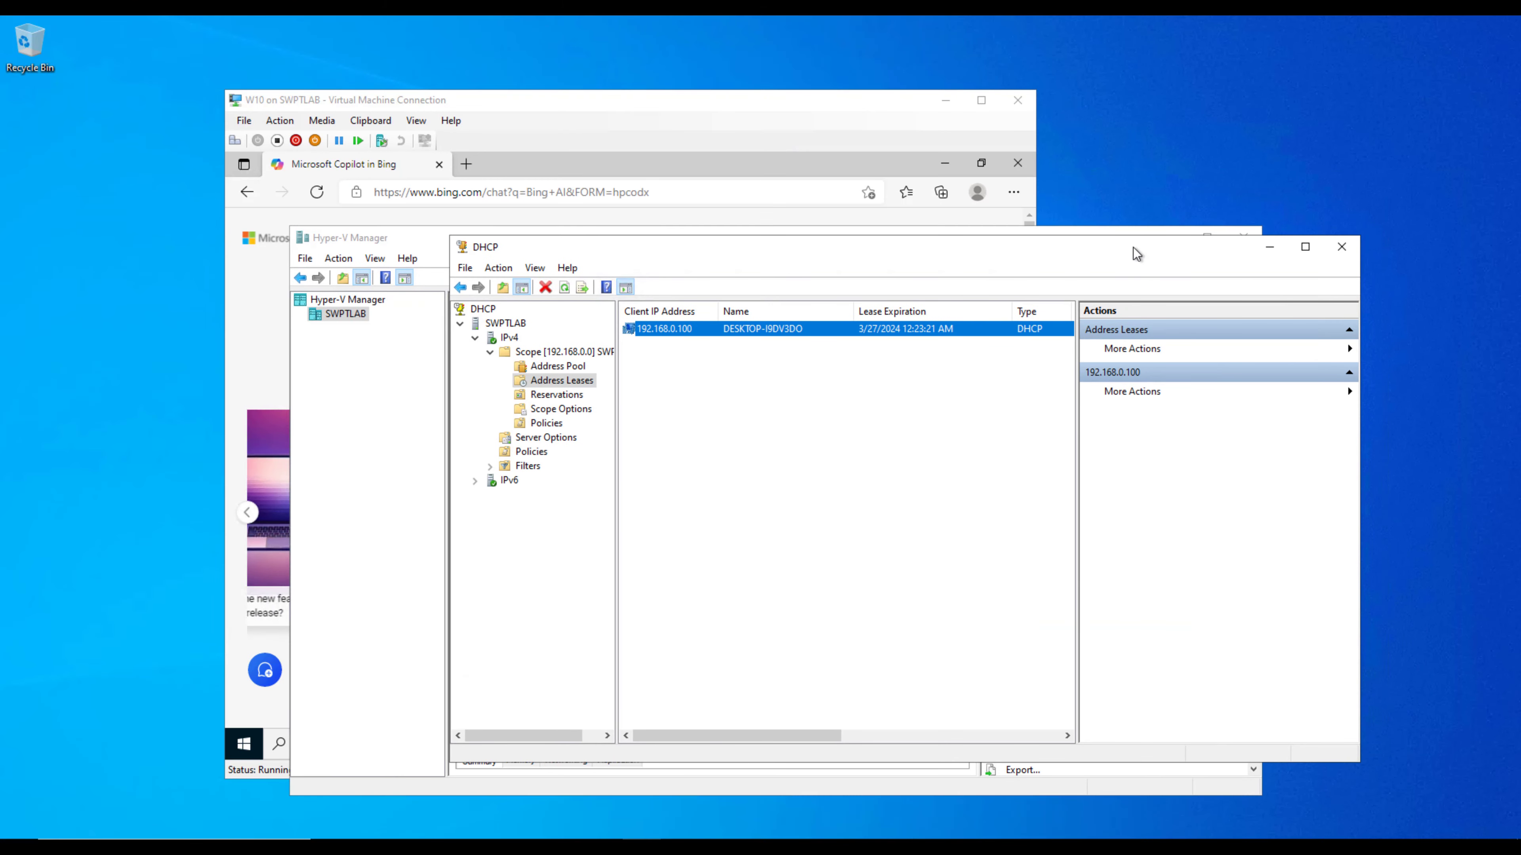
left_click_drag(1101, 253, 1134, 270)
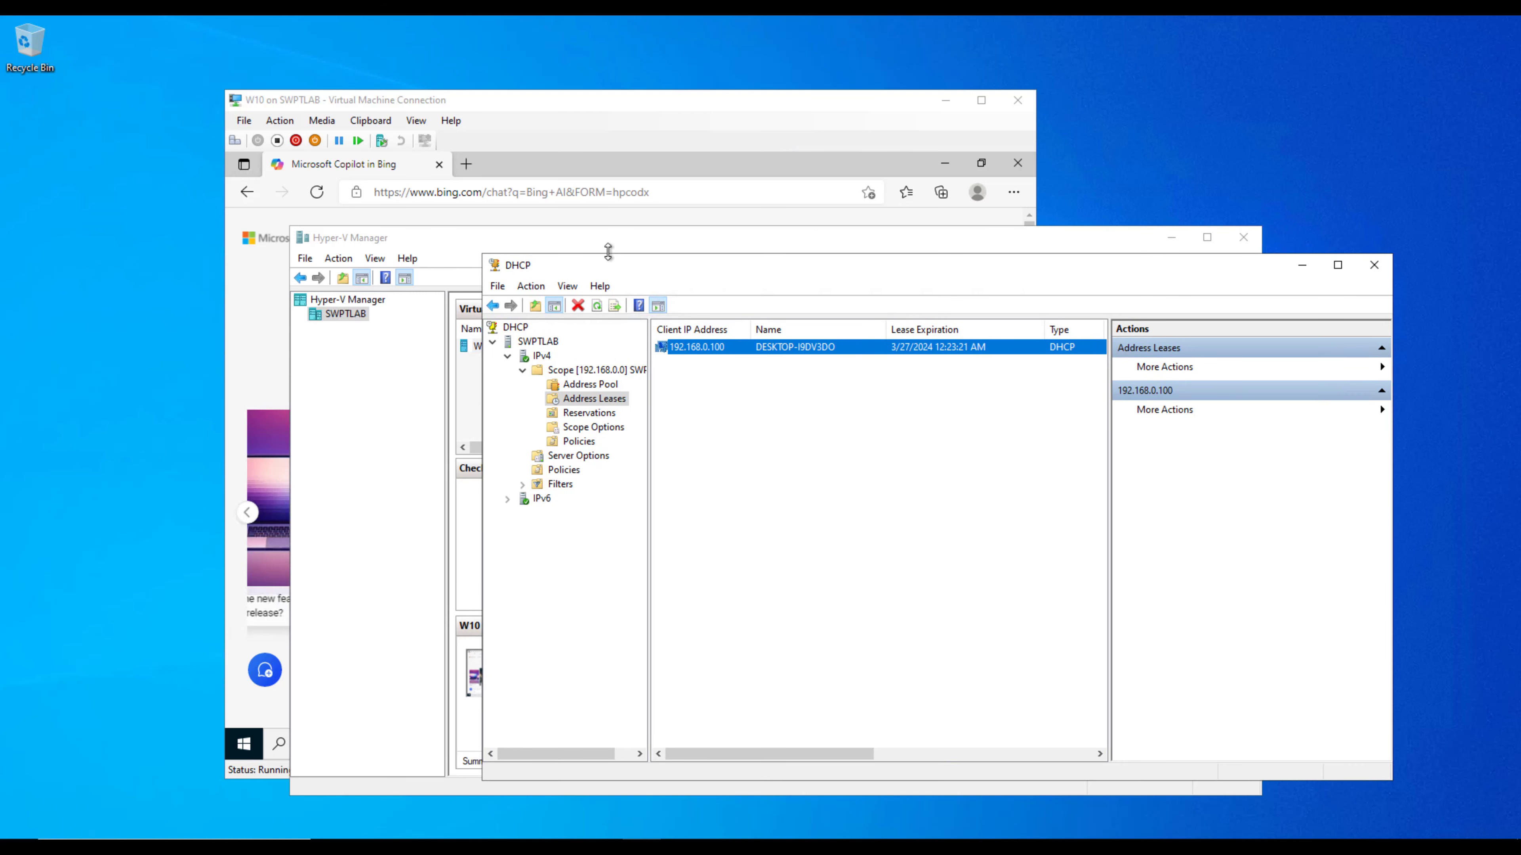
left_click_drag(604, 239, 486, 210)
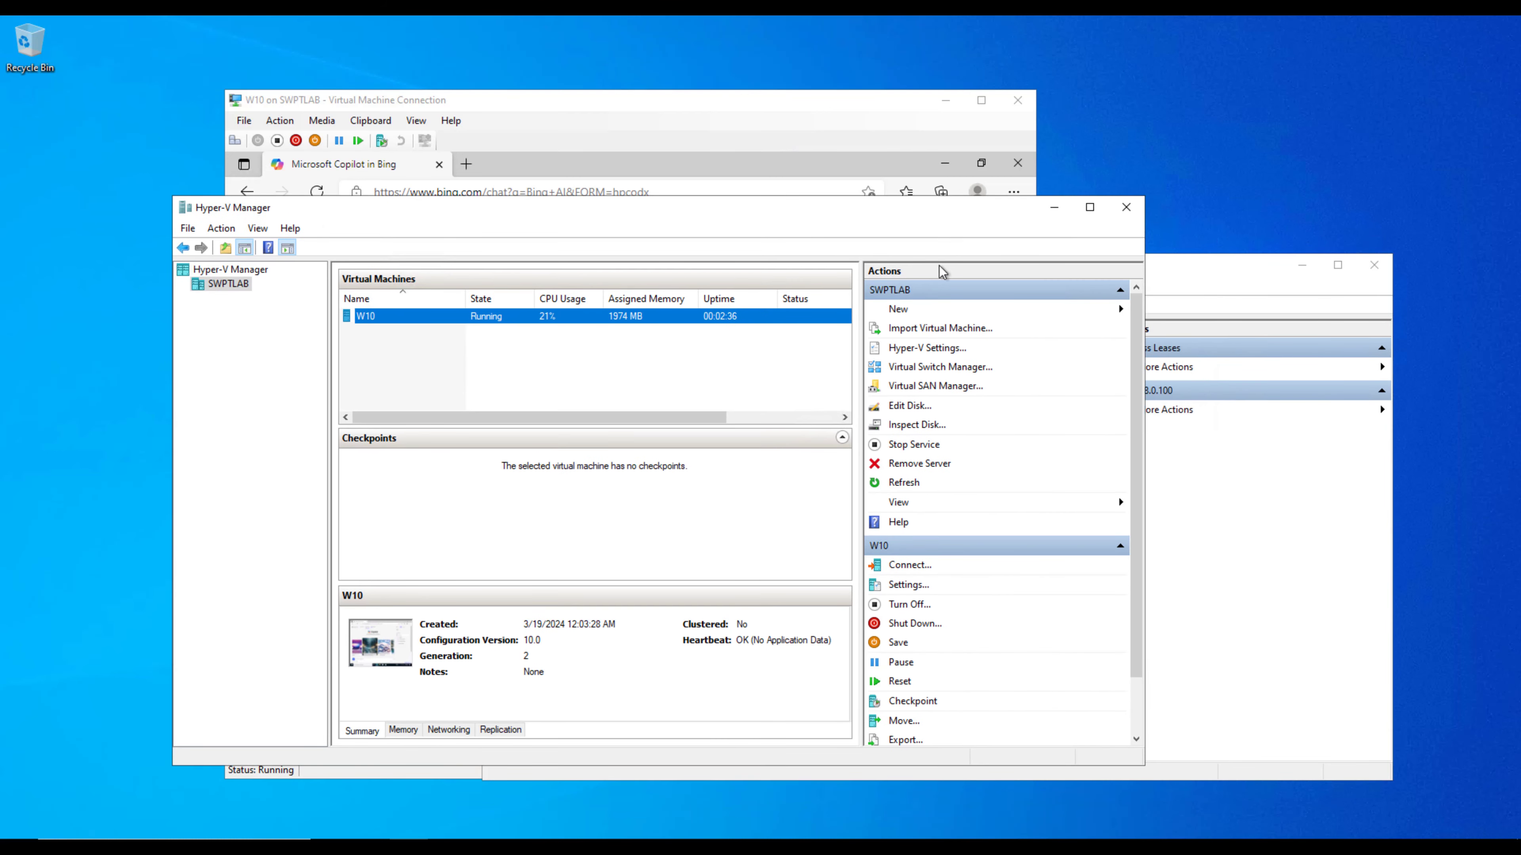
left_click_drag(1246, 272, 1280, 242)
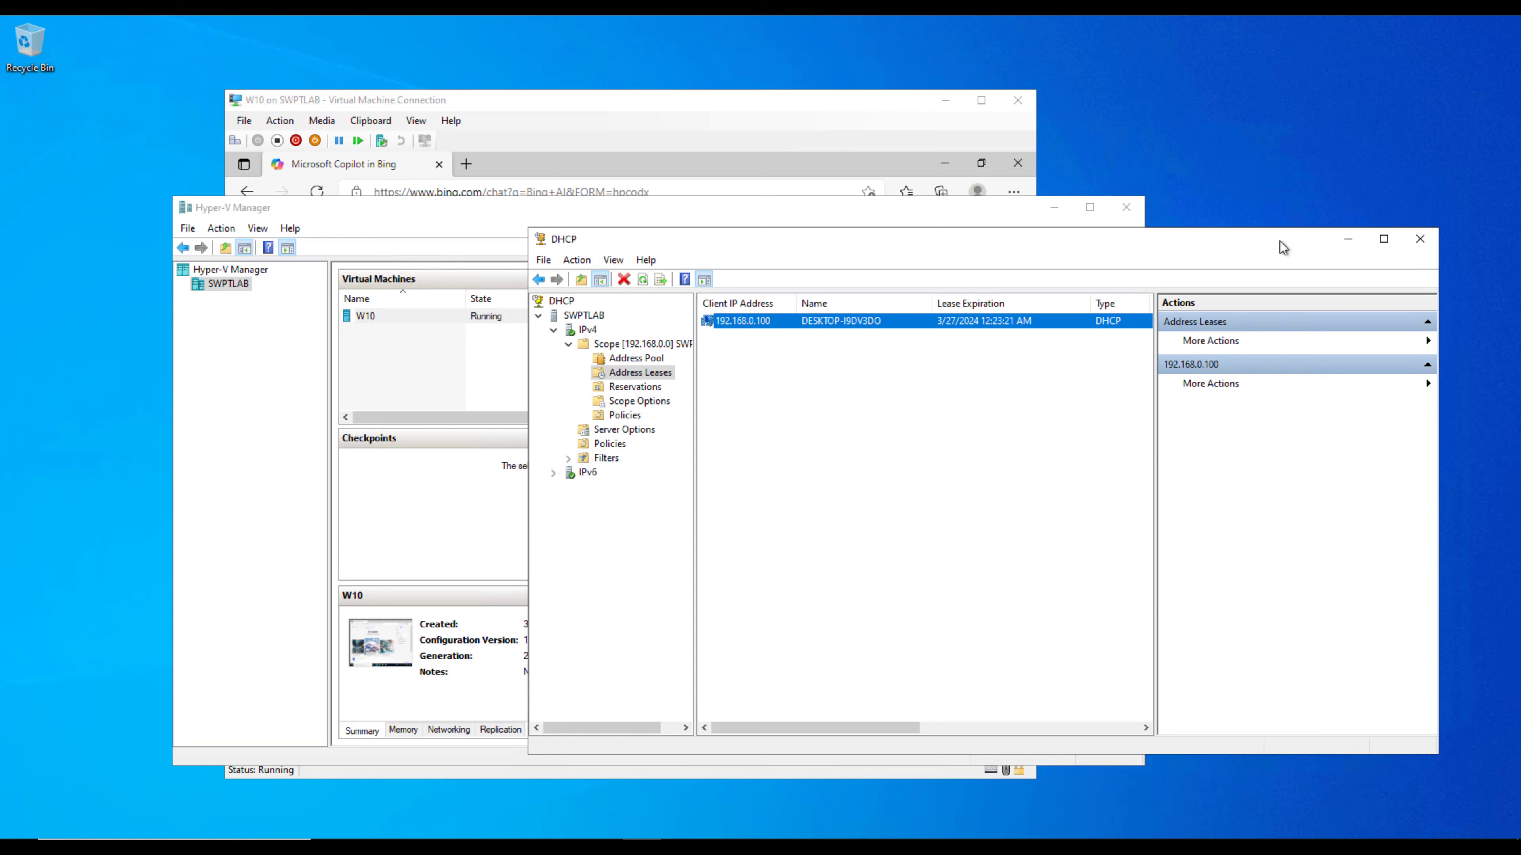
right_click(1249, 186)
left_click(1201, 233)
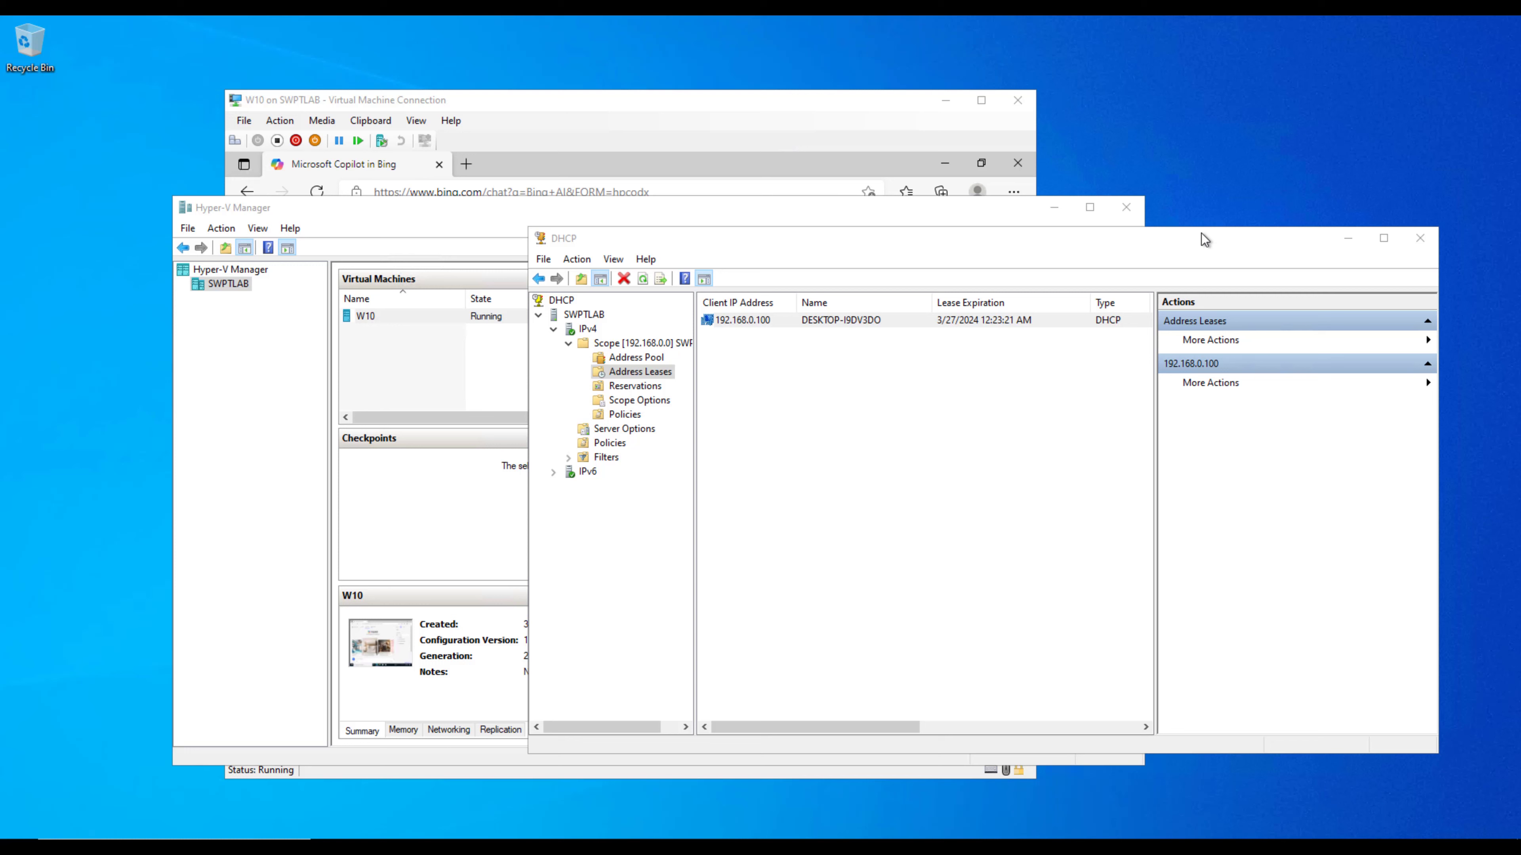
Step: Return to the W10 virtual machine, open Designer on the Copilot page and reposition the virtual machine window
left_click(714, 96)
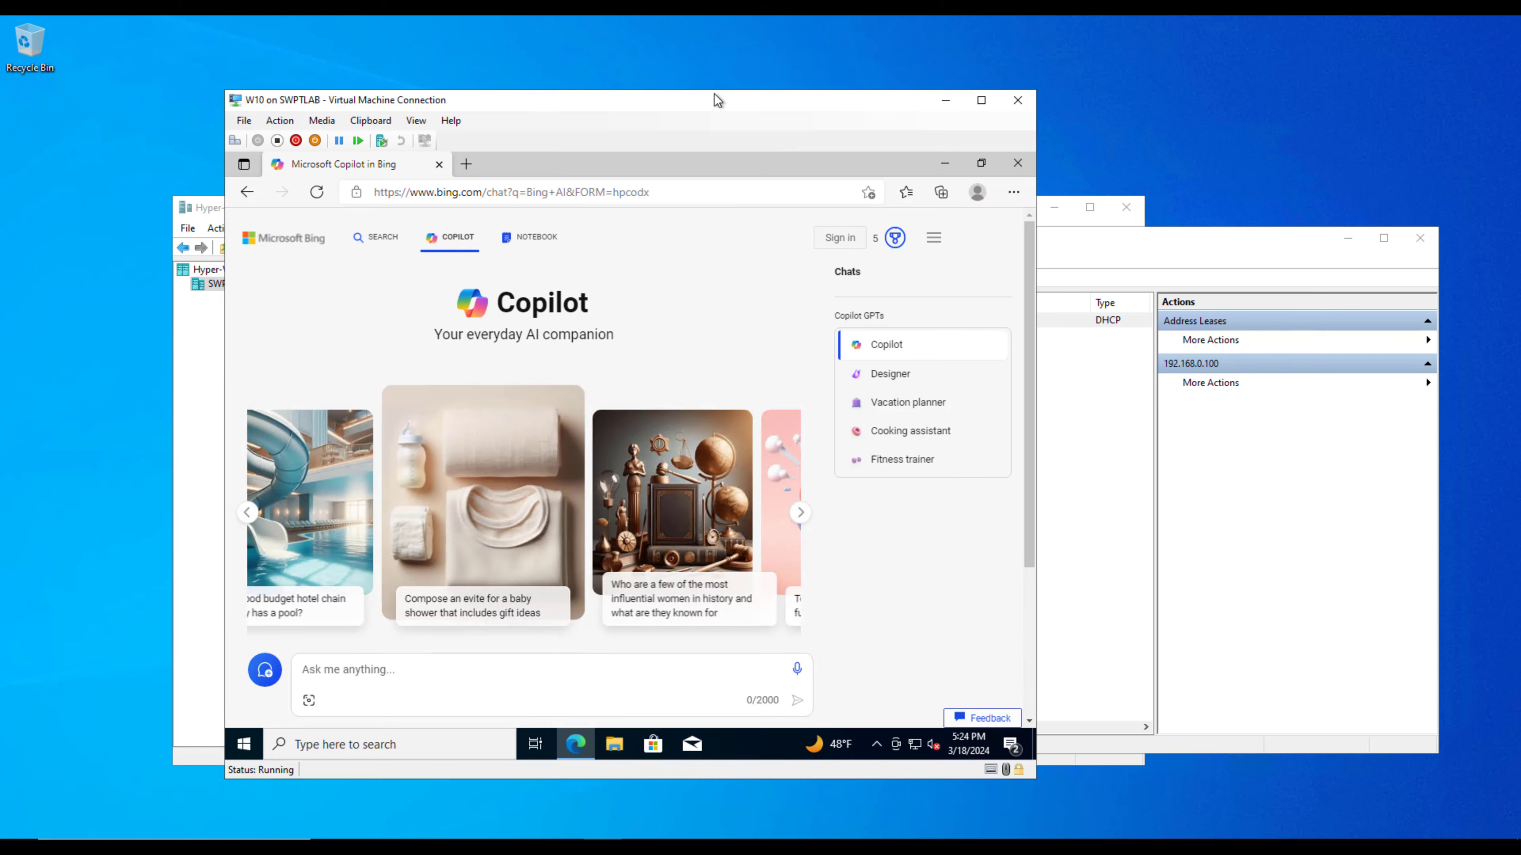
left_click(898, 376)
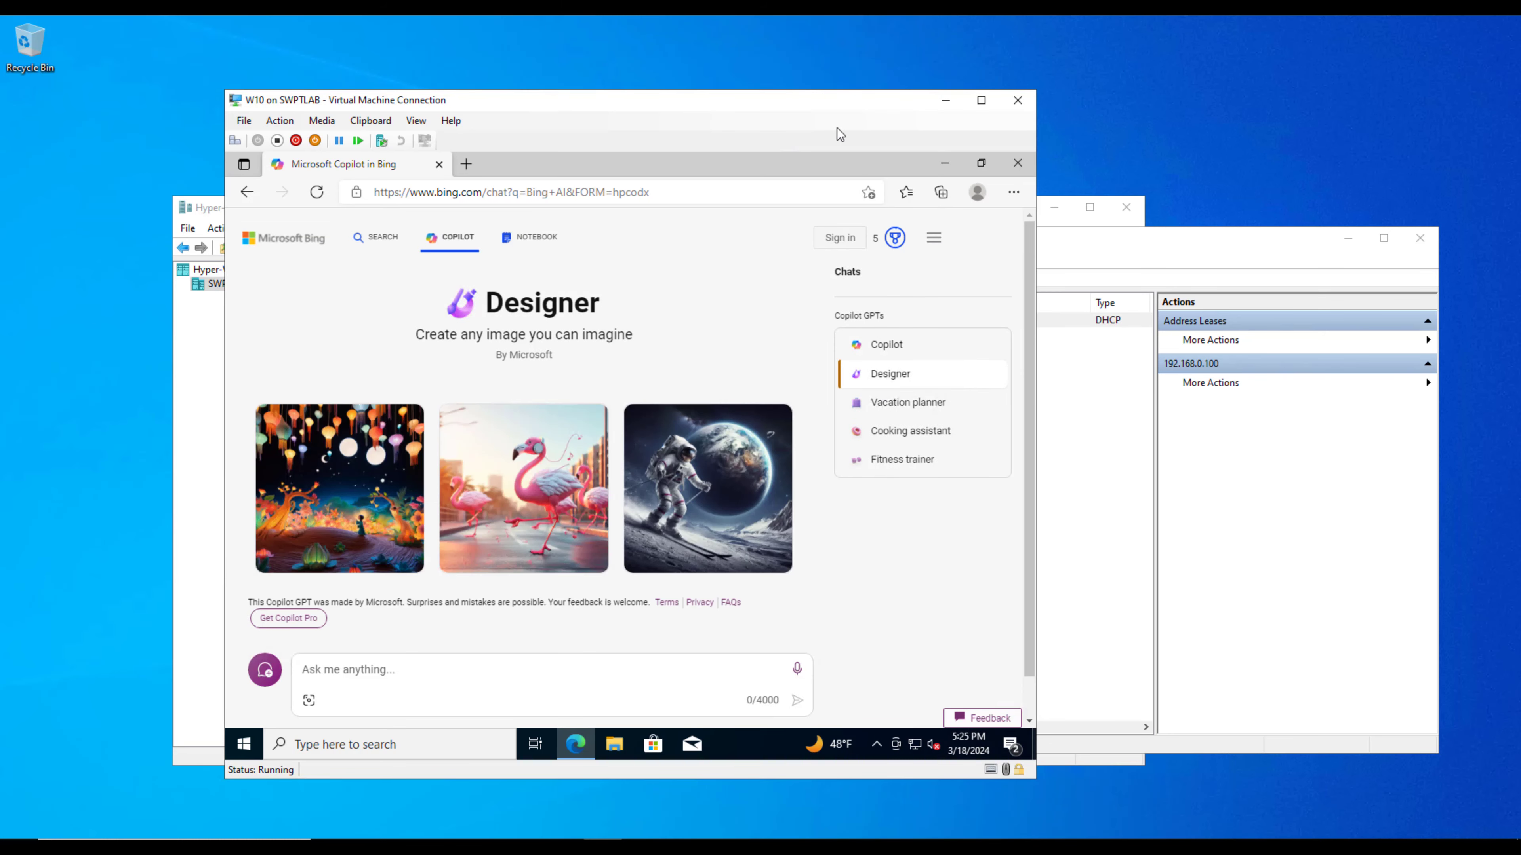
left_click_drag(685, 136, 914, 63)
Step: Bring up Hyper-V Manager and the host's Download Windows 10 browser window, reposition the browser and return to the W10 virtual machine
left_click(424, 226)
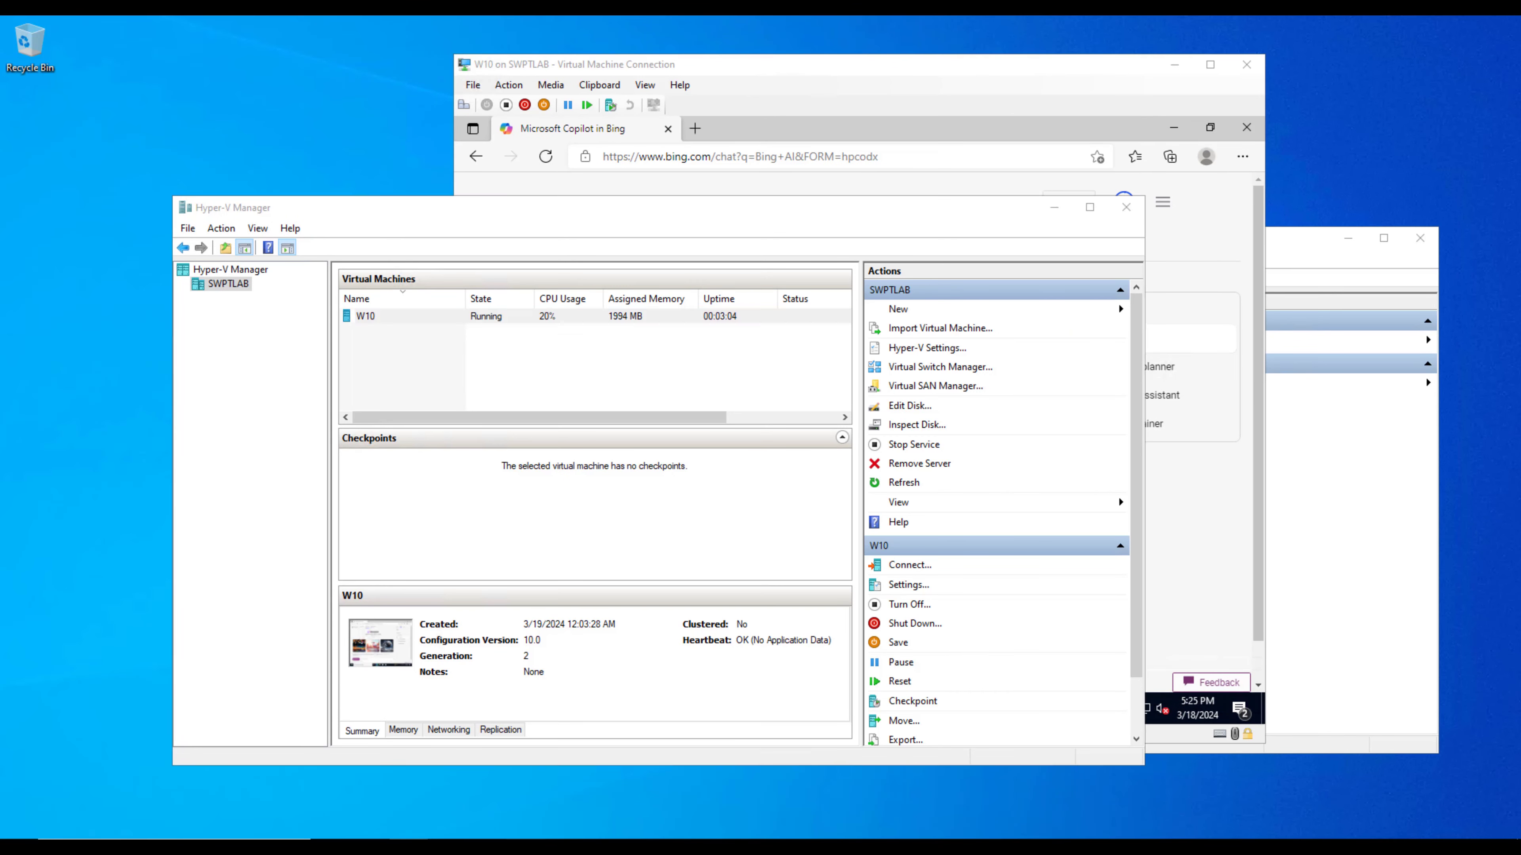
key("alt+Tab")
left_click_drag(996, 30, 1102, 194)
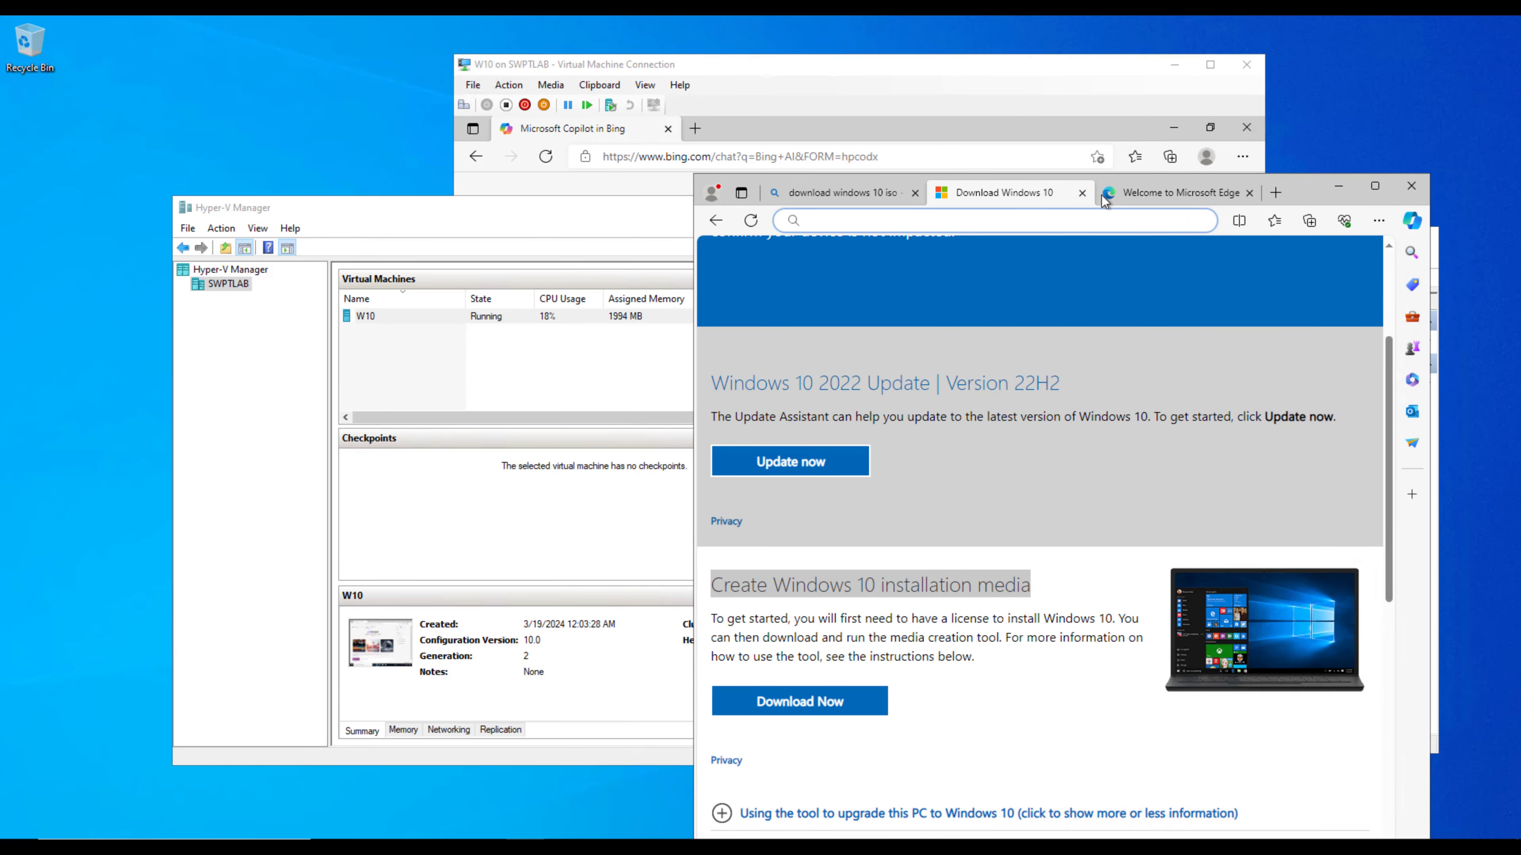
left_click_drag(1314, 185, 1273, 77)
left_click(642, 71)
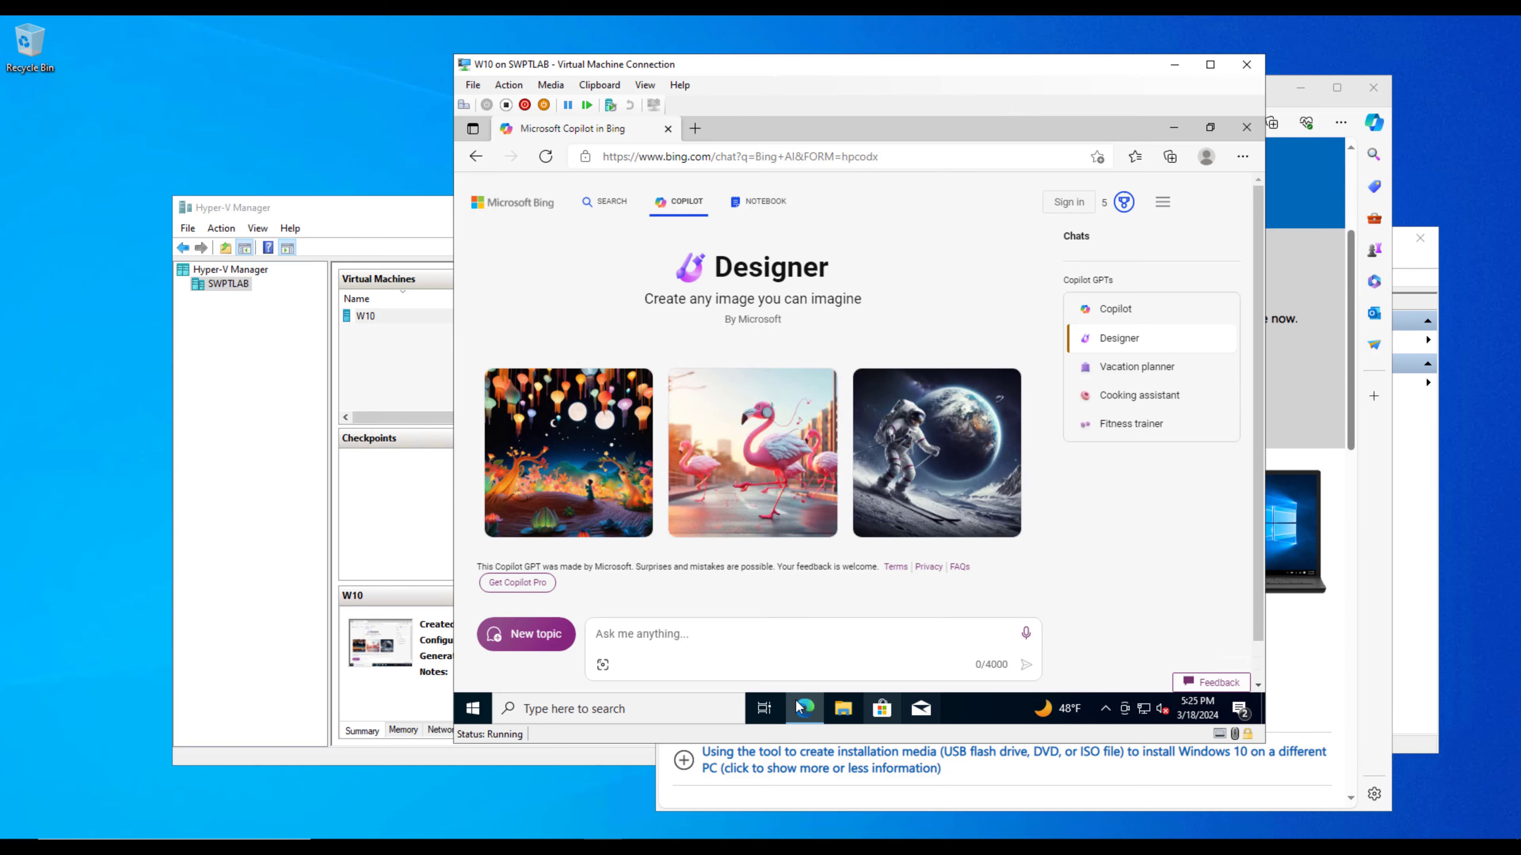
Step: Close the W10 connection window and turn off the W10 virtual machine from Hyper-V Manager
left_click(799, 157)
left_click(802, 157)
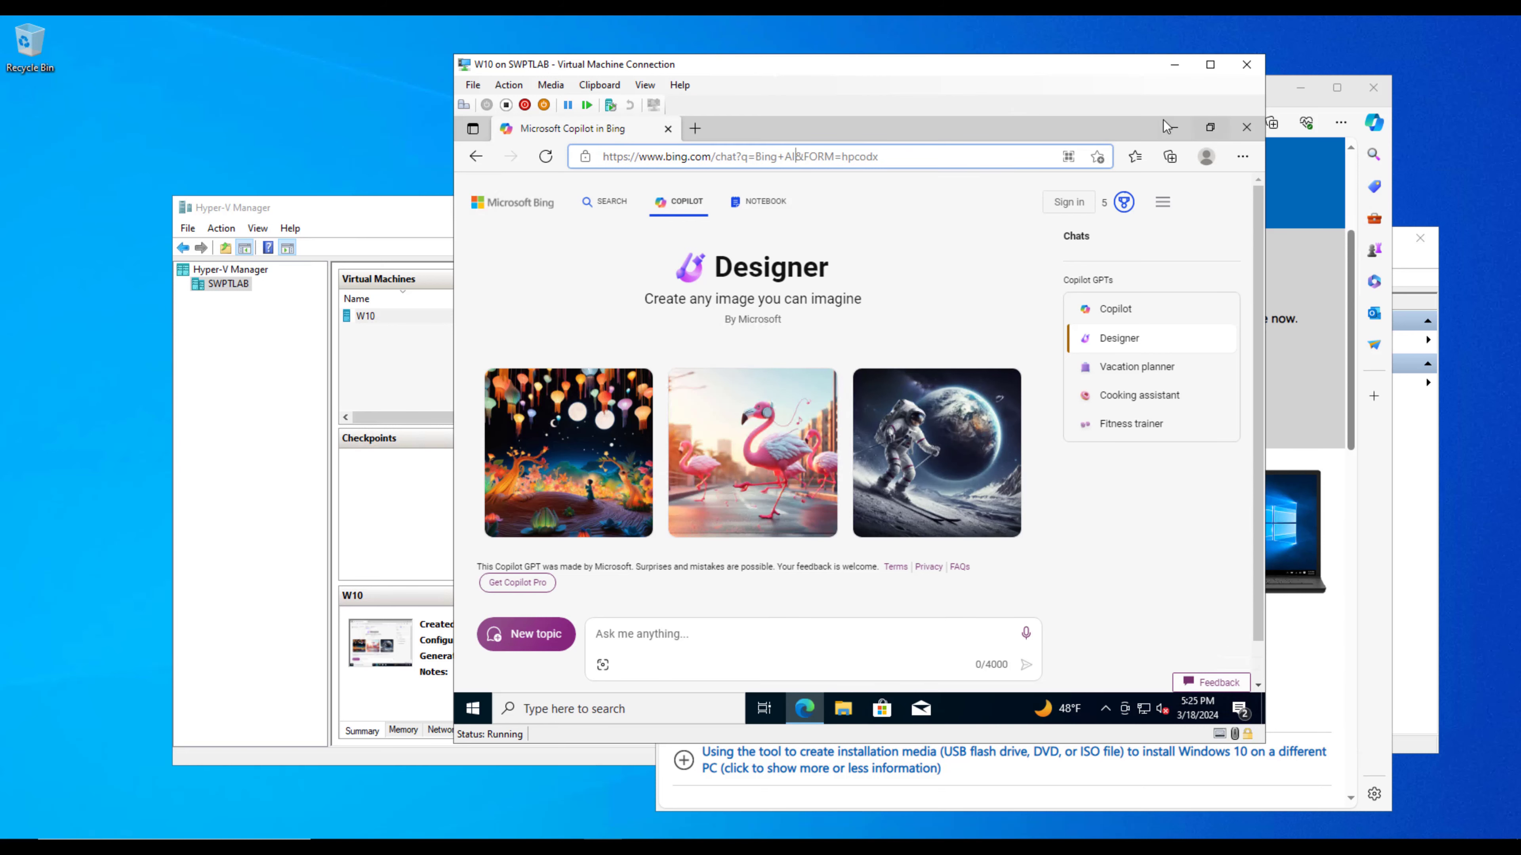
left_click(1247, 64)
left_click(449, 341)
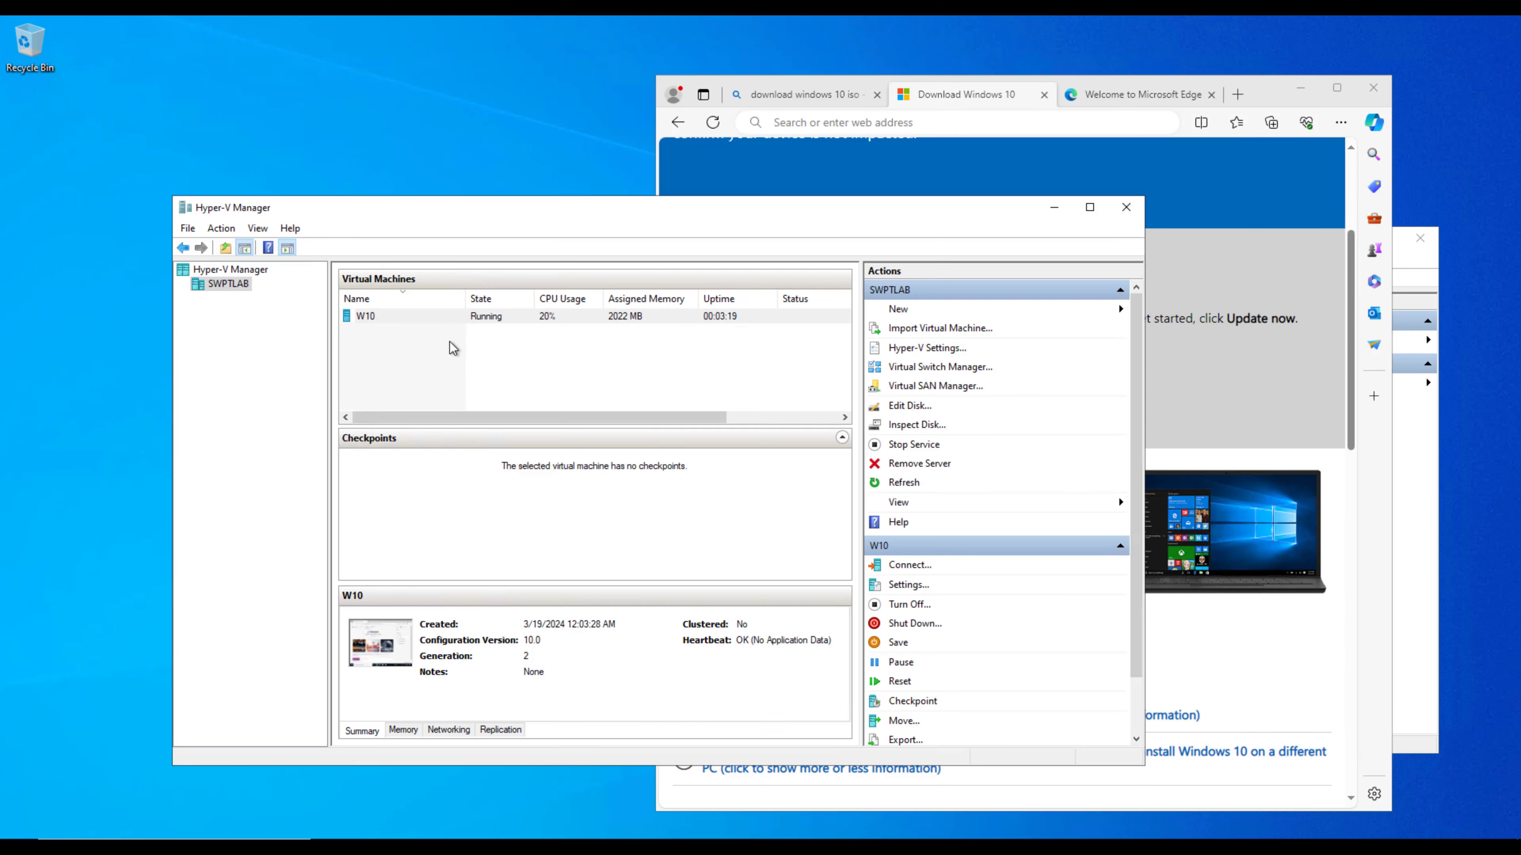
right_click(455, 314)
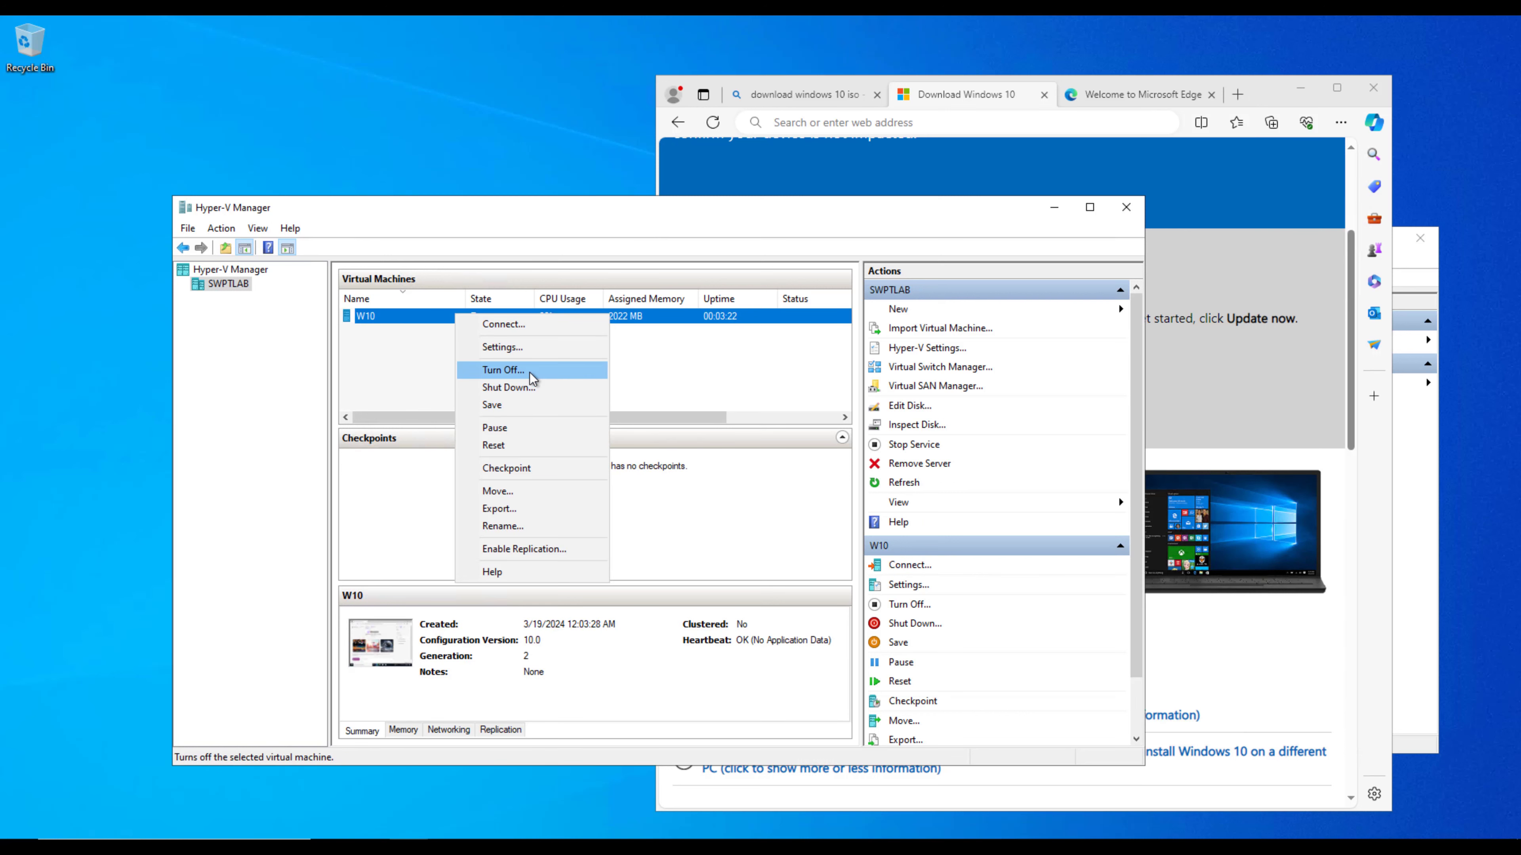
left_click(503, 370)
right_click(492, 318)
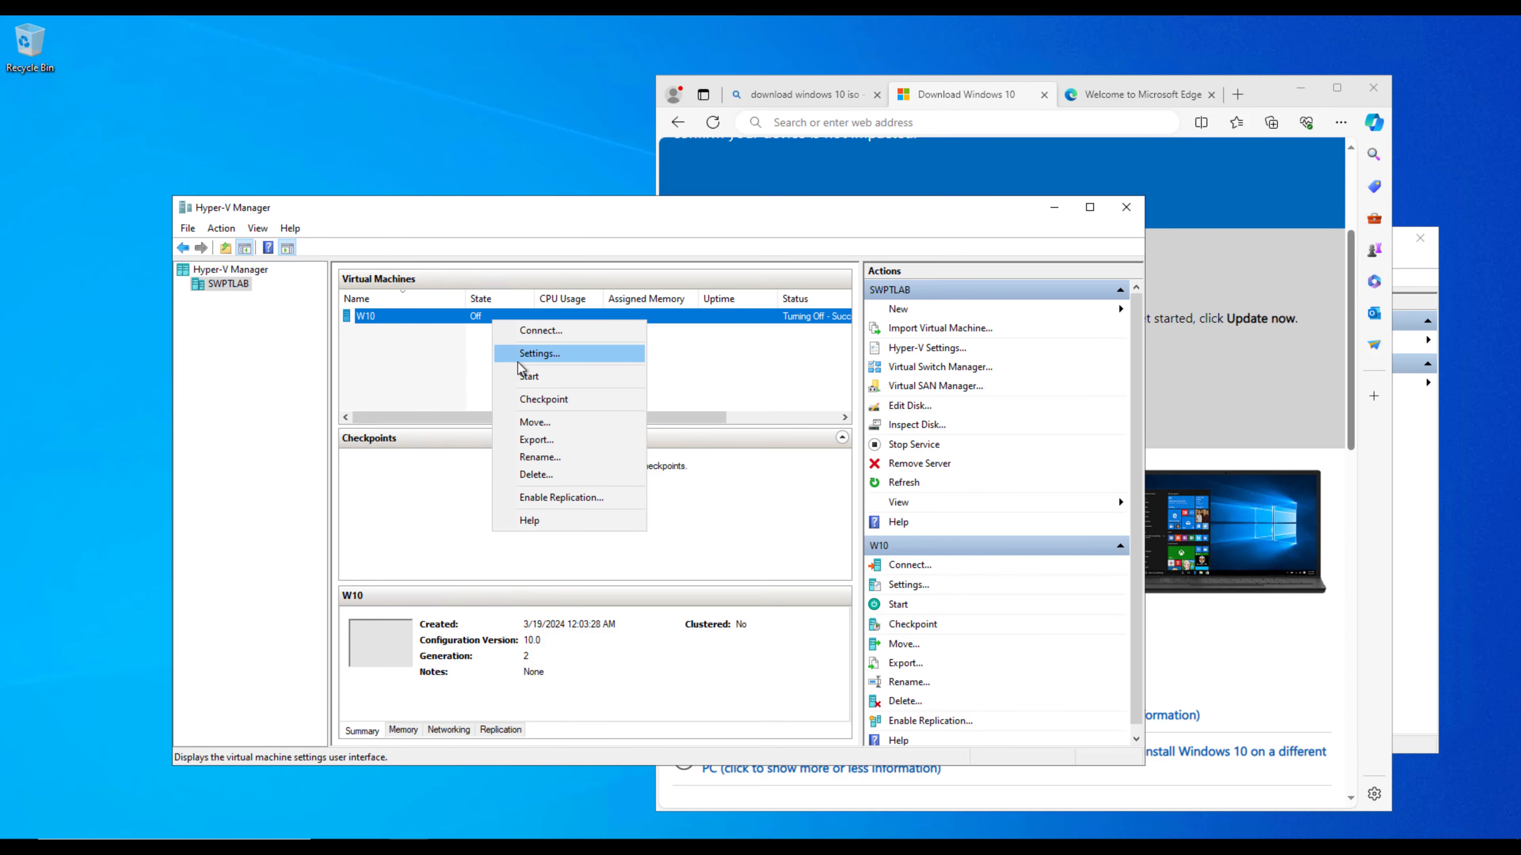
left_click(764, 394)
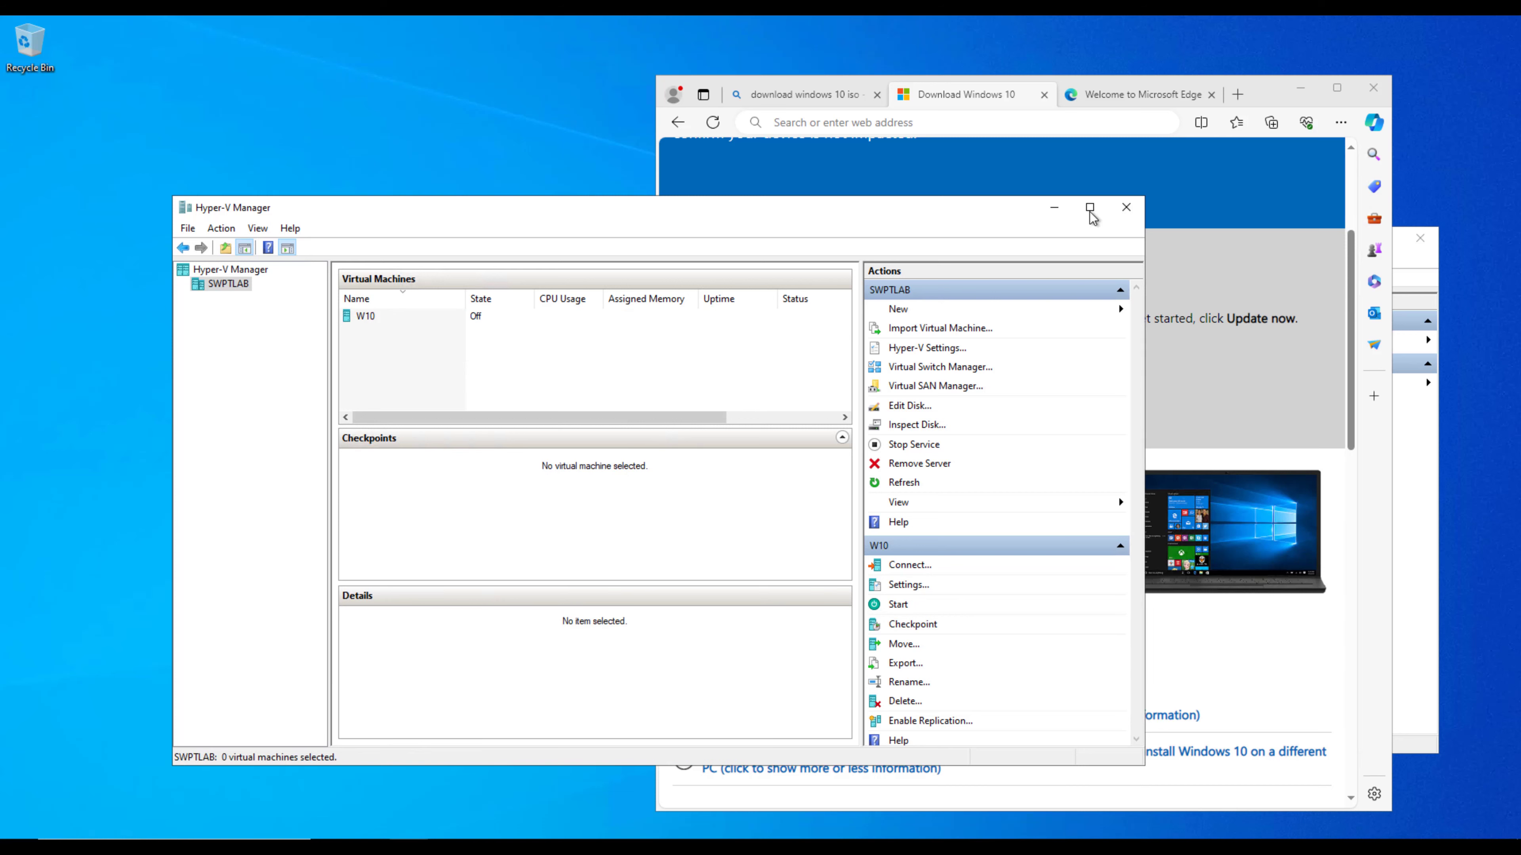
Step: Move the host's browser window over Hyper-V Manager, bring the DHCP console forward and close it
left_click_drag(1268, 77, 972, 133)
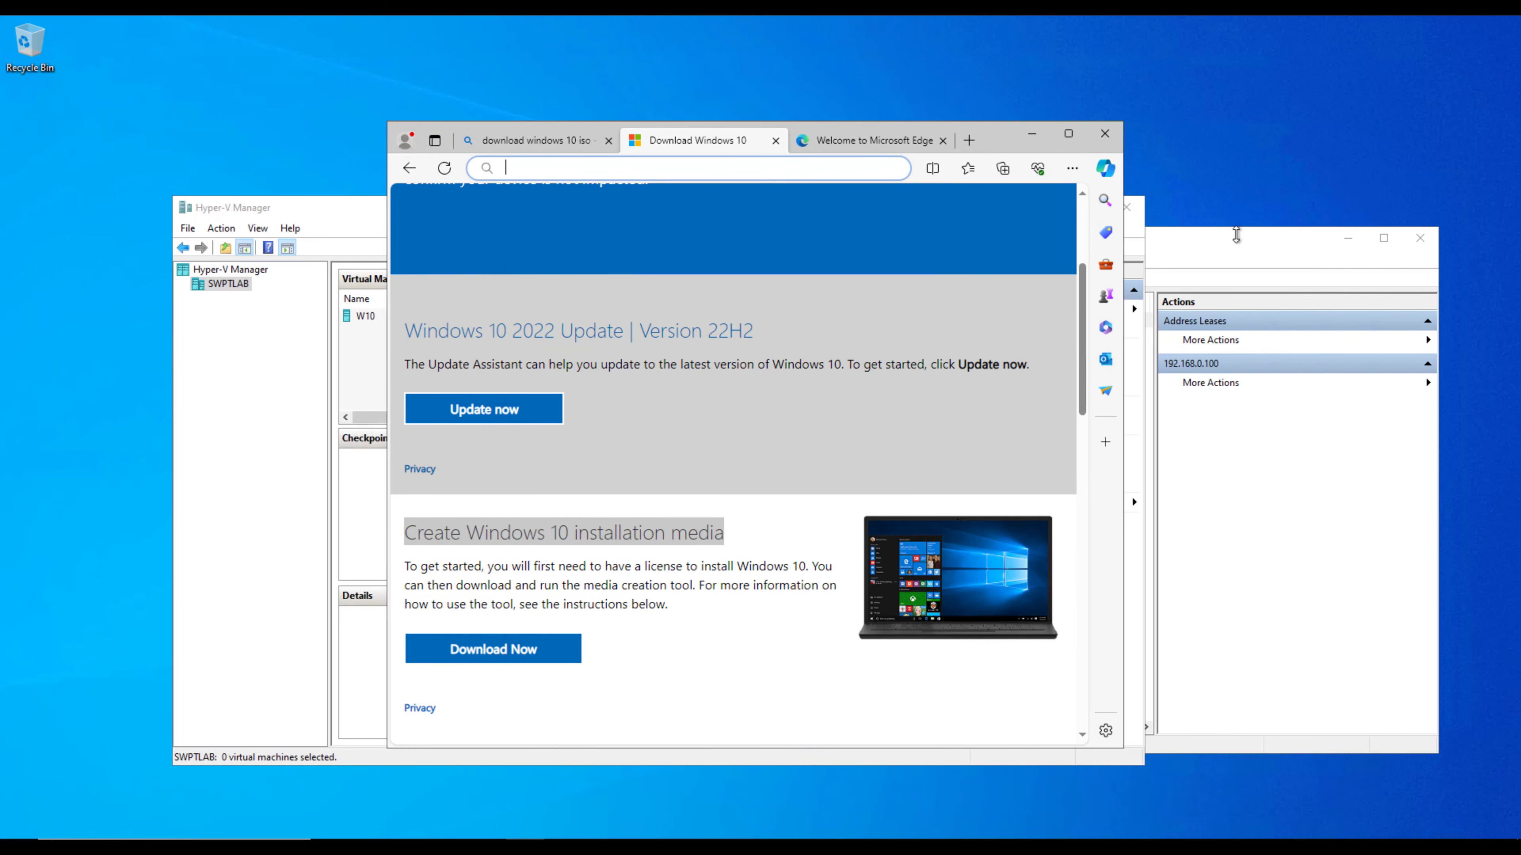
left_click_drag(1236, 238, 1193, 254)
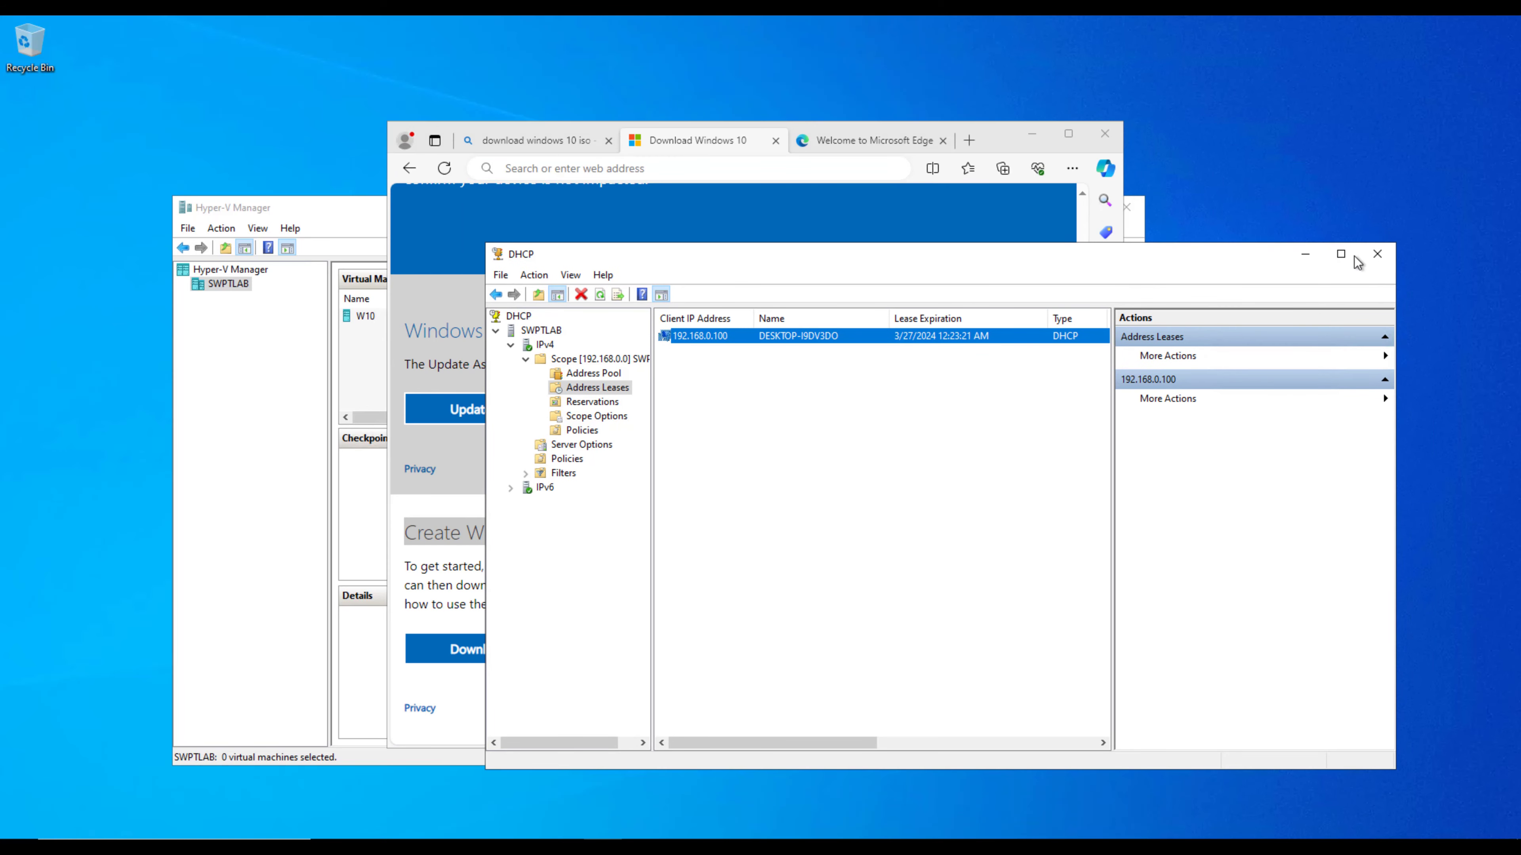
left_click(1381, 255)
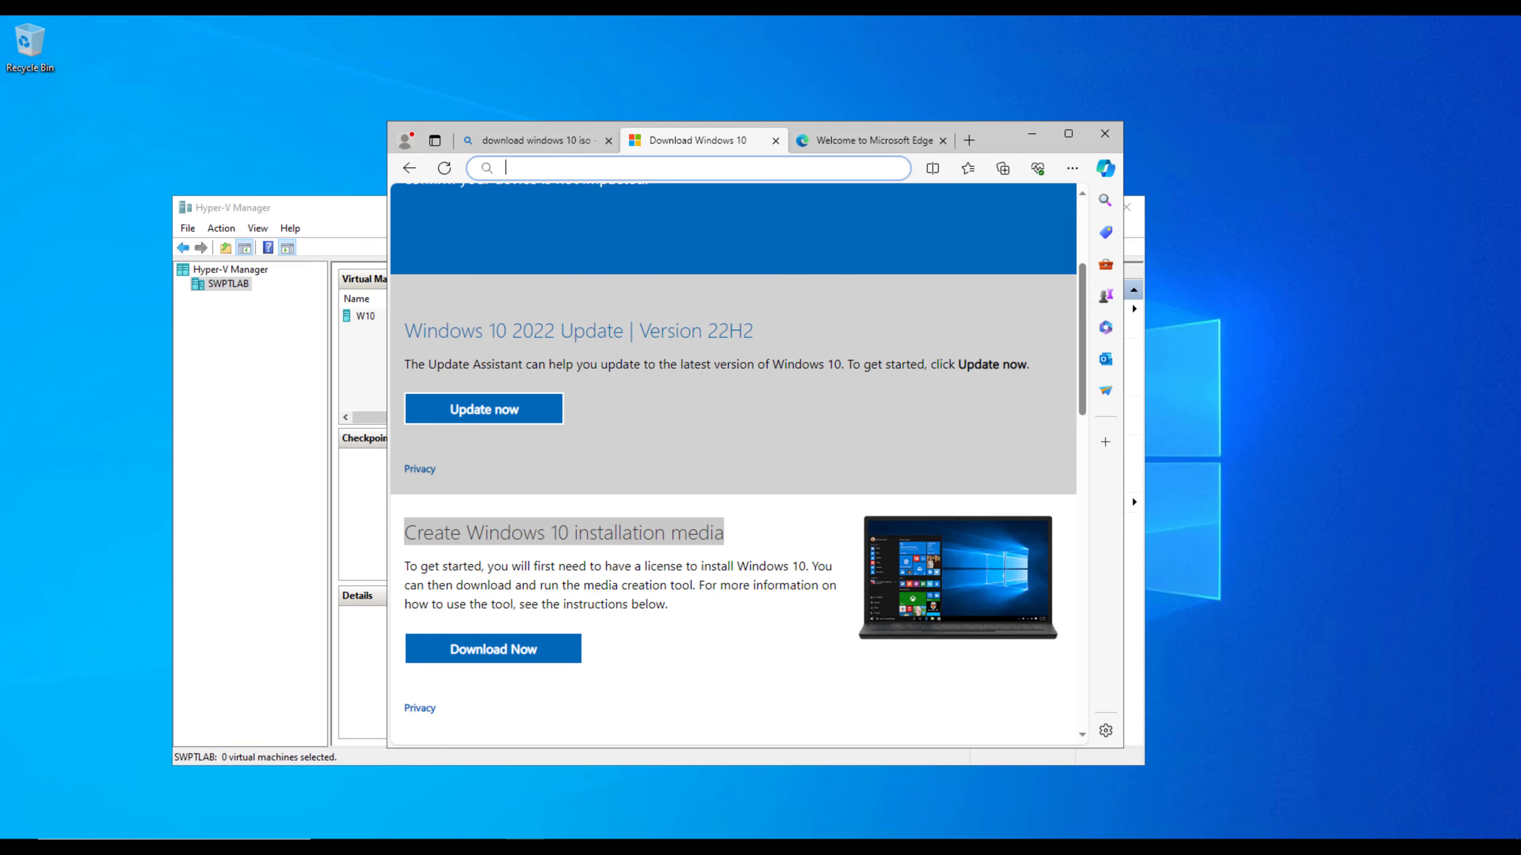